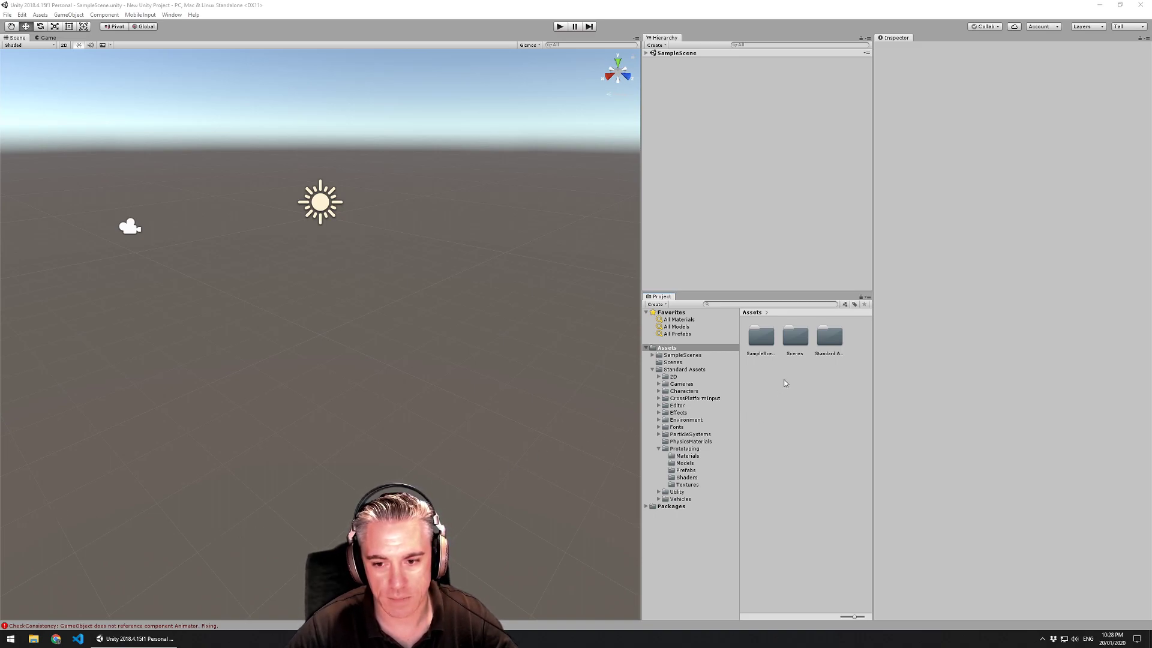
- Browse the Standard Assets Prototyping prefabs and place FloorPrototype64x01x64 in the scene as the ground
double_click(830, 340)
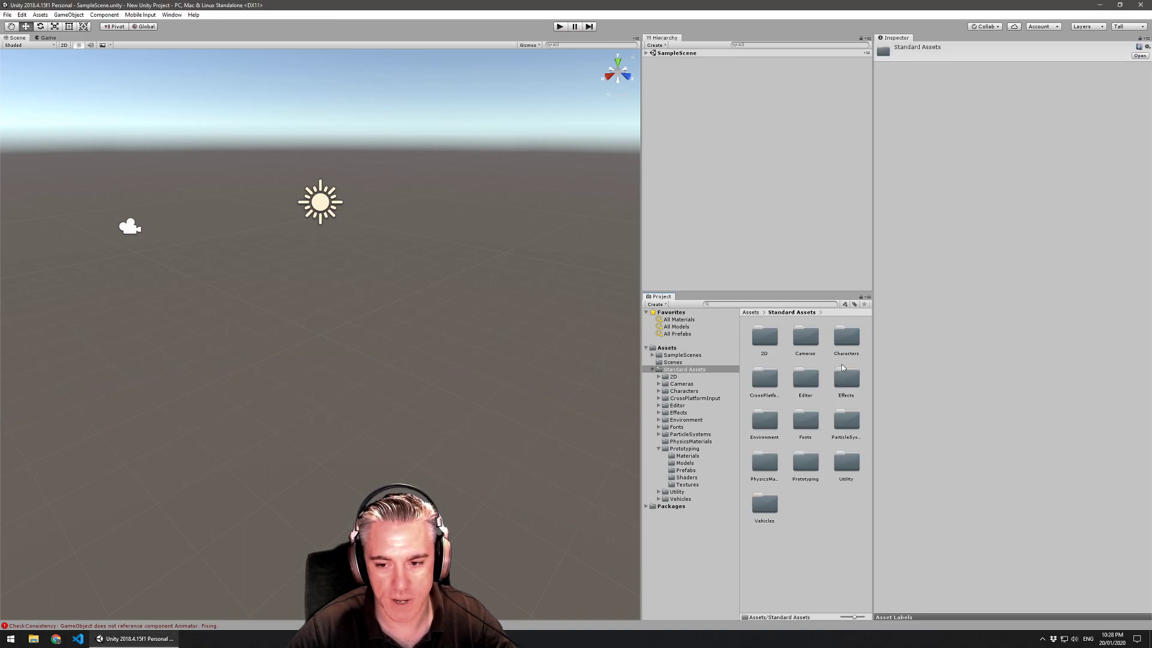
double_click(805, 462)
double_click(846, 337)
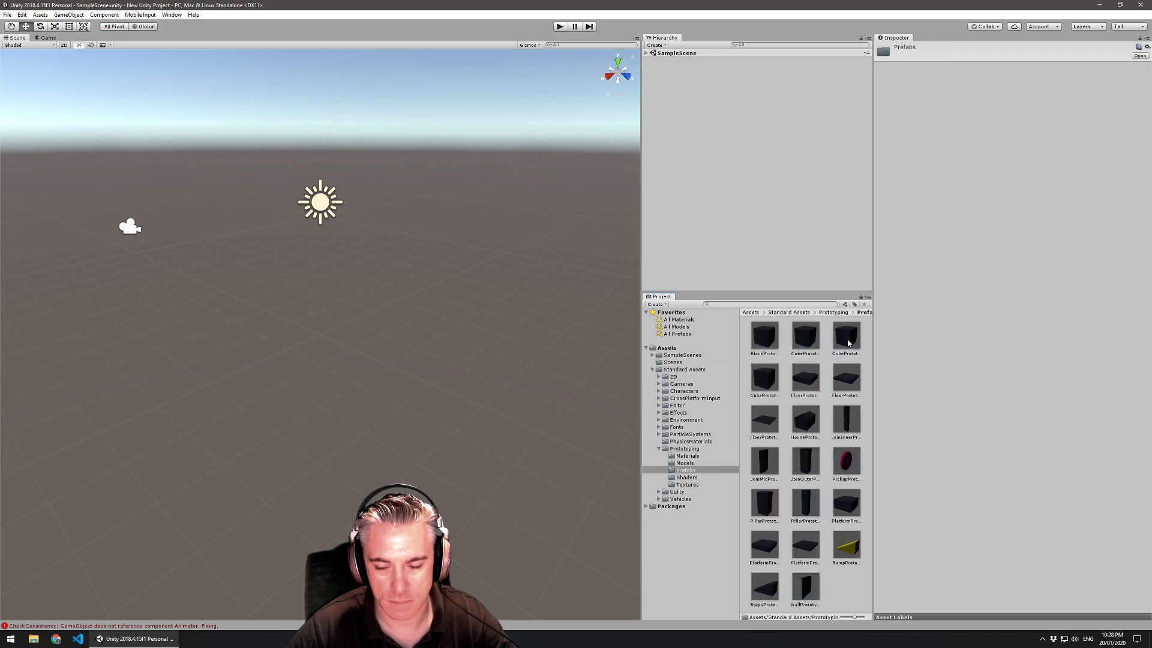
click(795, 550)
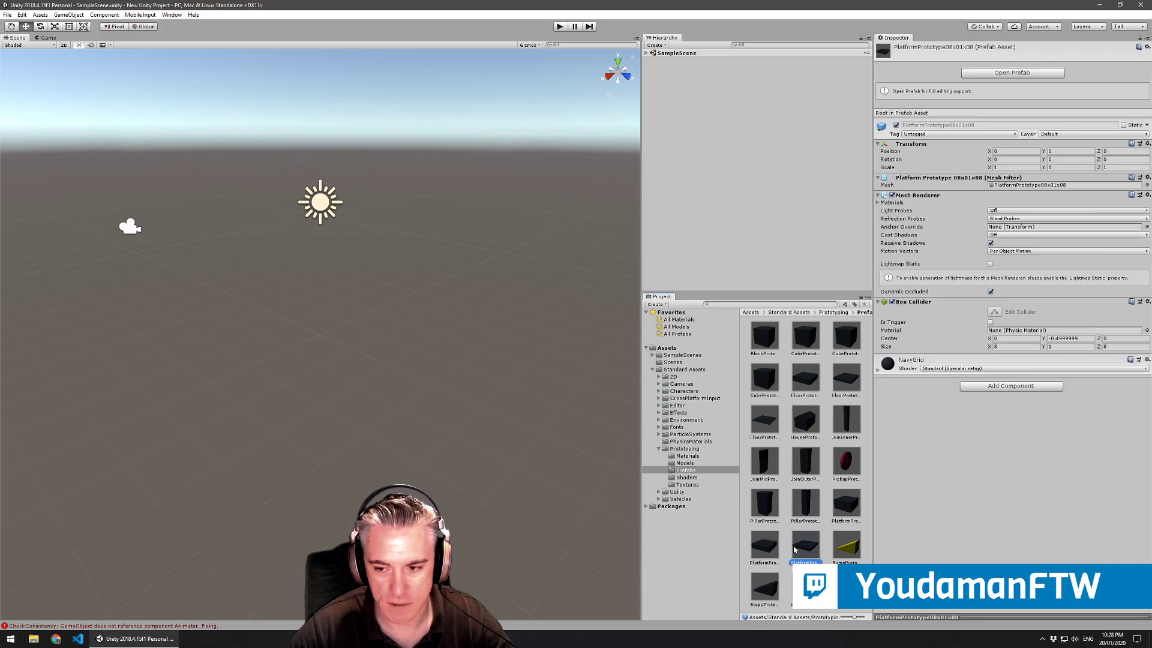
click(764, 547)
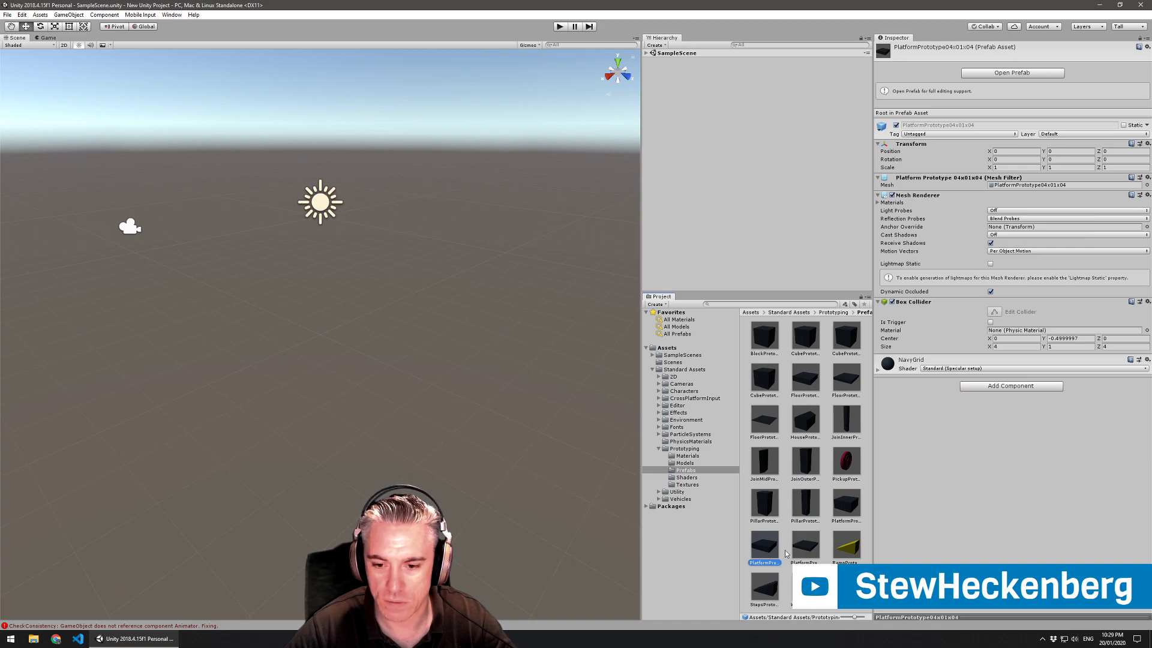
click(846, 383)
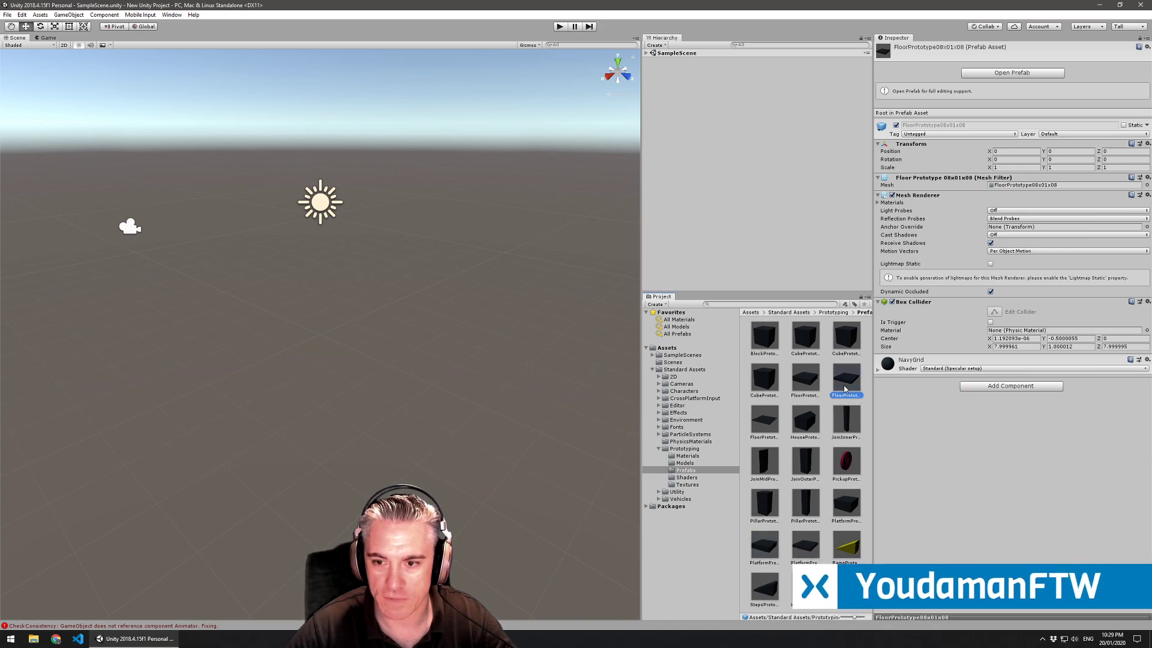
click(811, 387)
drag(764, 420, 756, 216)
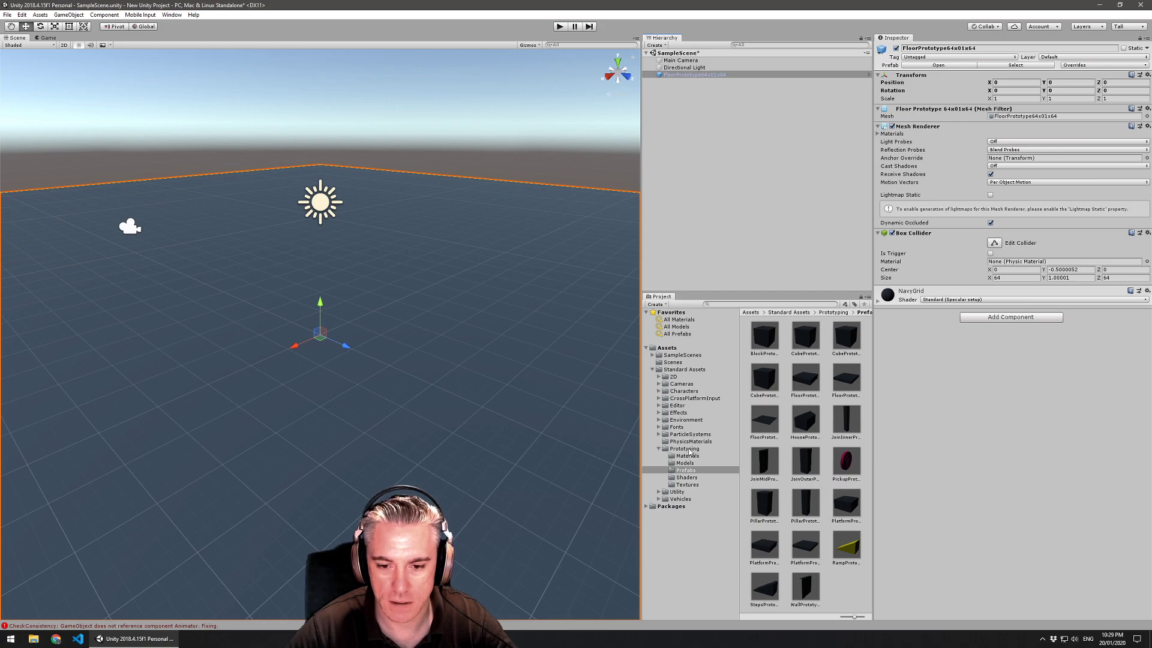
- Add the ThirdPersonController prefab from Characters > ThirdPersonCharacter > Prefabs to the scene
click(689, 449)
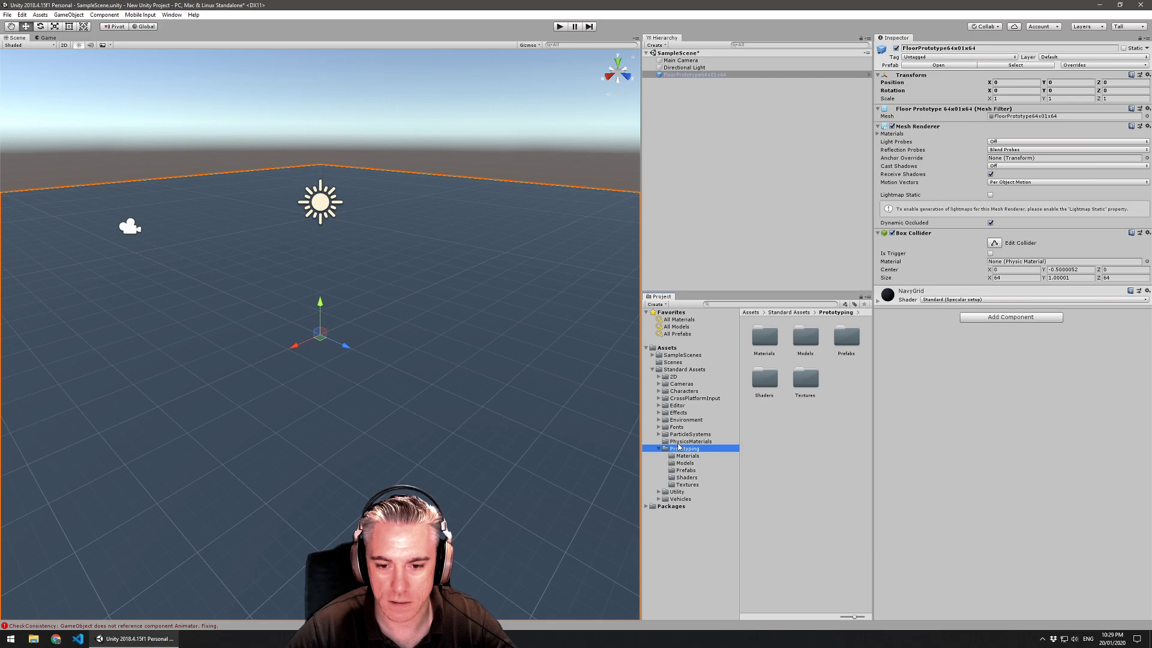
click(683, 391)
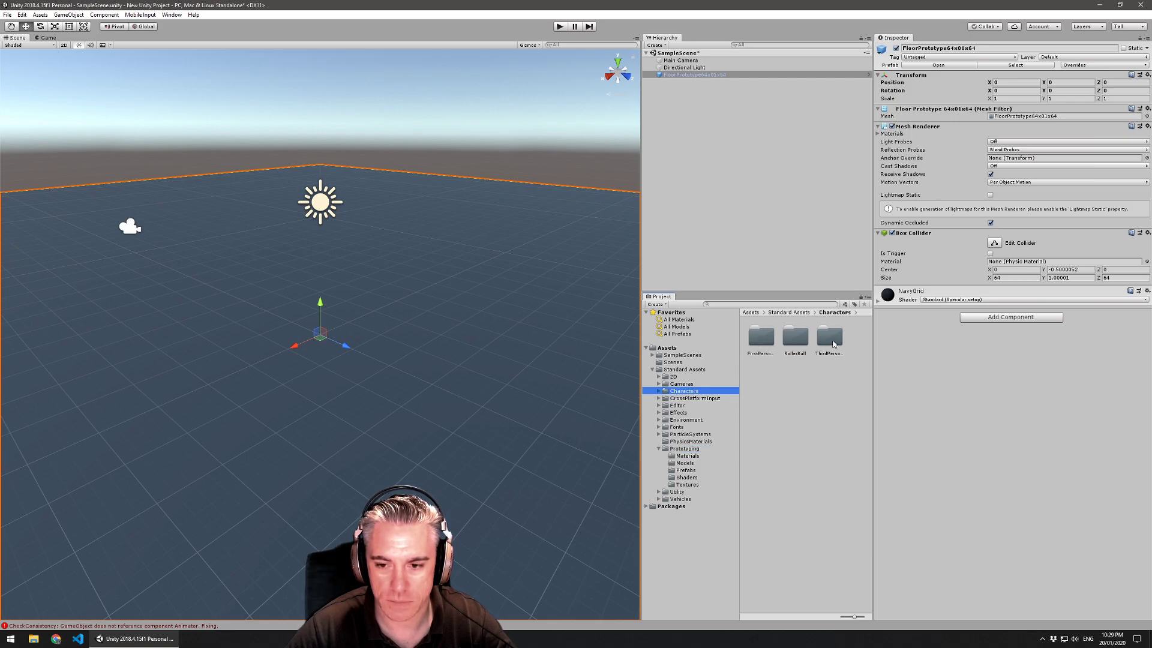
double_click(832, 341)
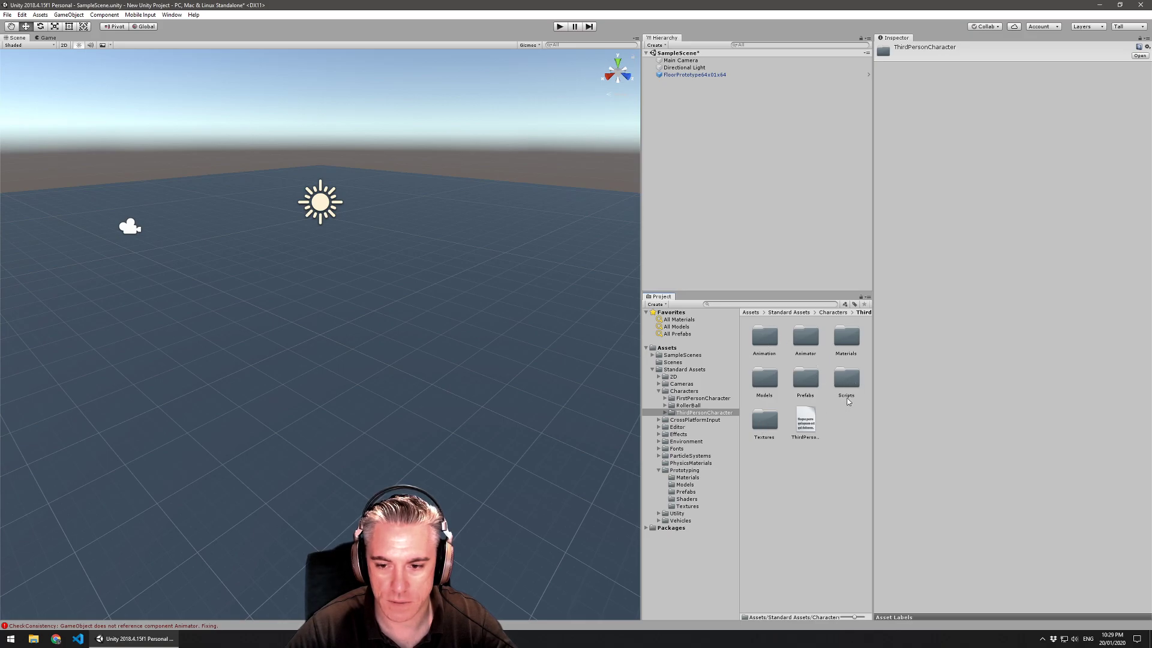
double_click(805, 379)
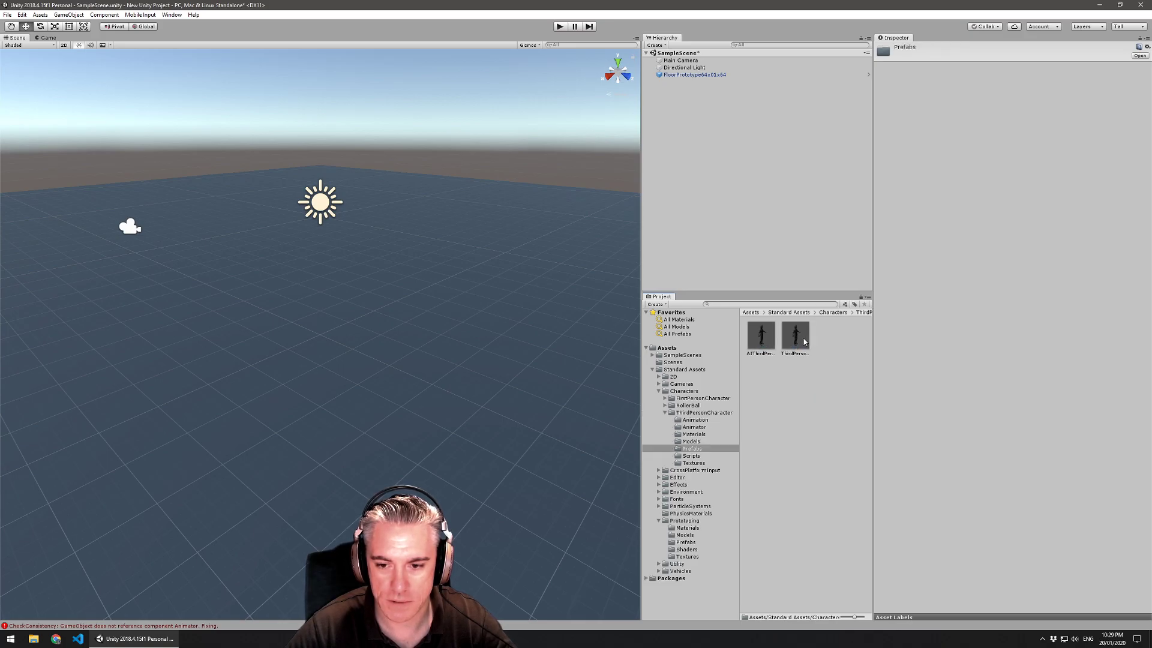
click(802, 342)
drag(800, 342, 735, 240)
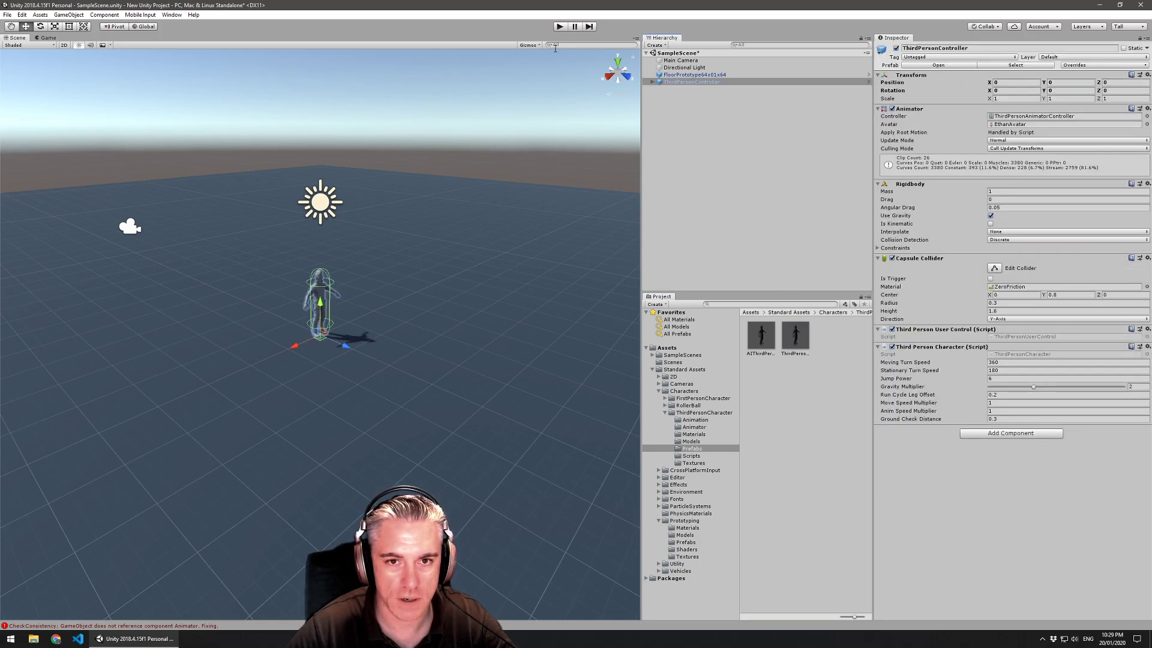
- Test the character in play mode, running and turning with WASD, then stop playing
click(560, 27)
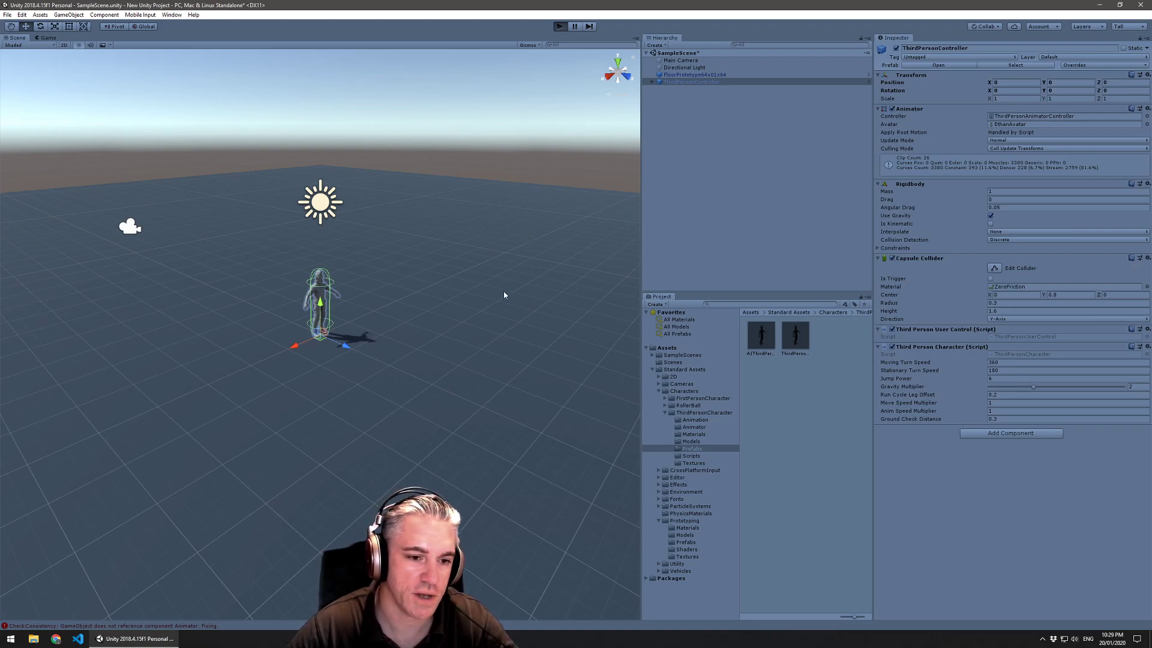
key(s)
key(a)
key(d)
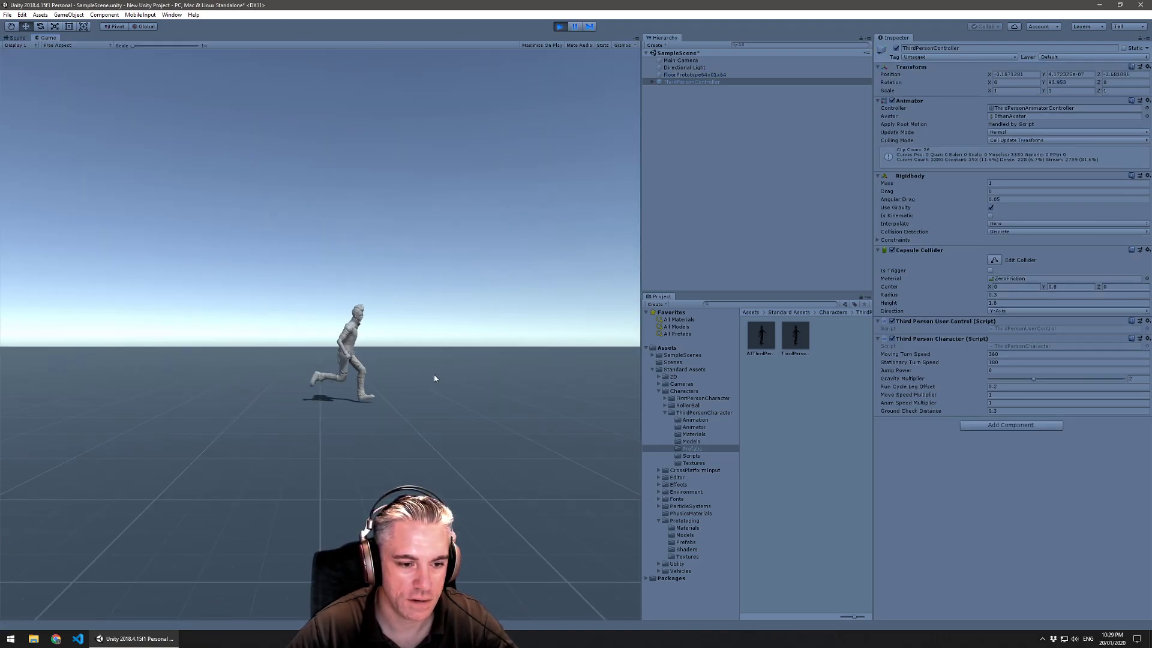
key(a)
key(w)
key(d)
key(s)
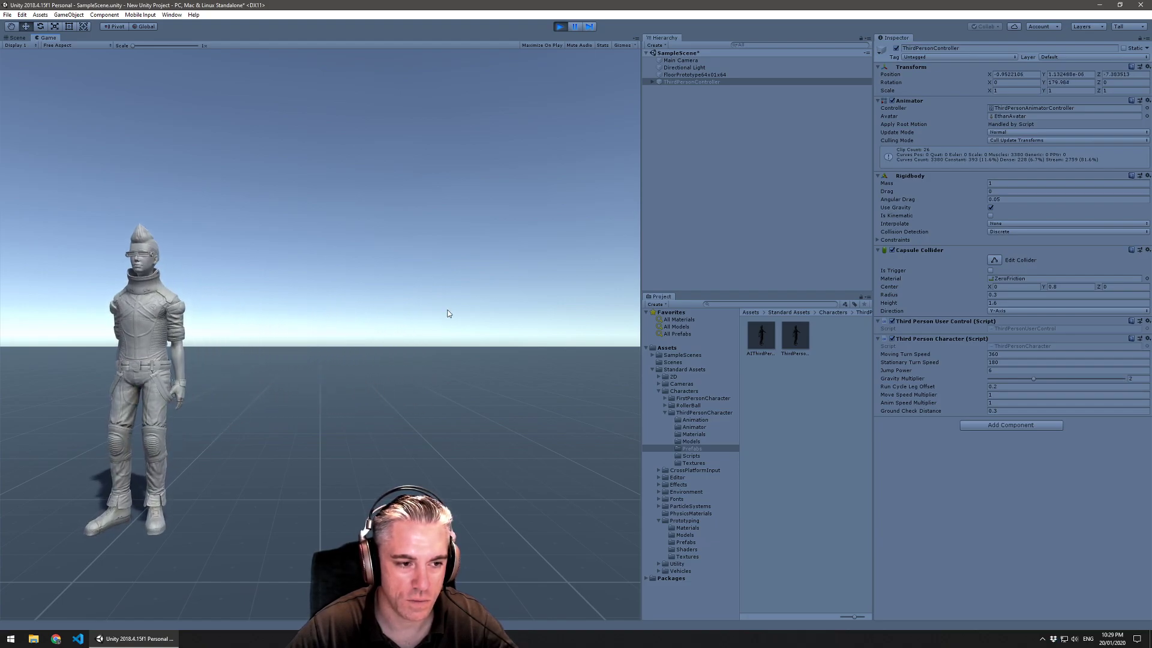
click(559, 27)
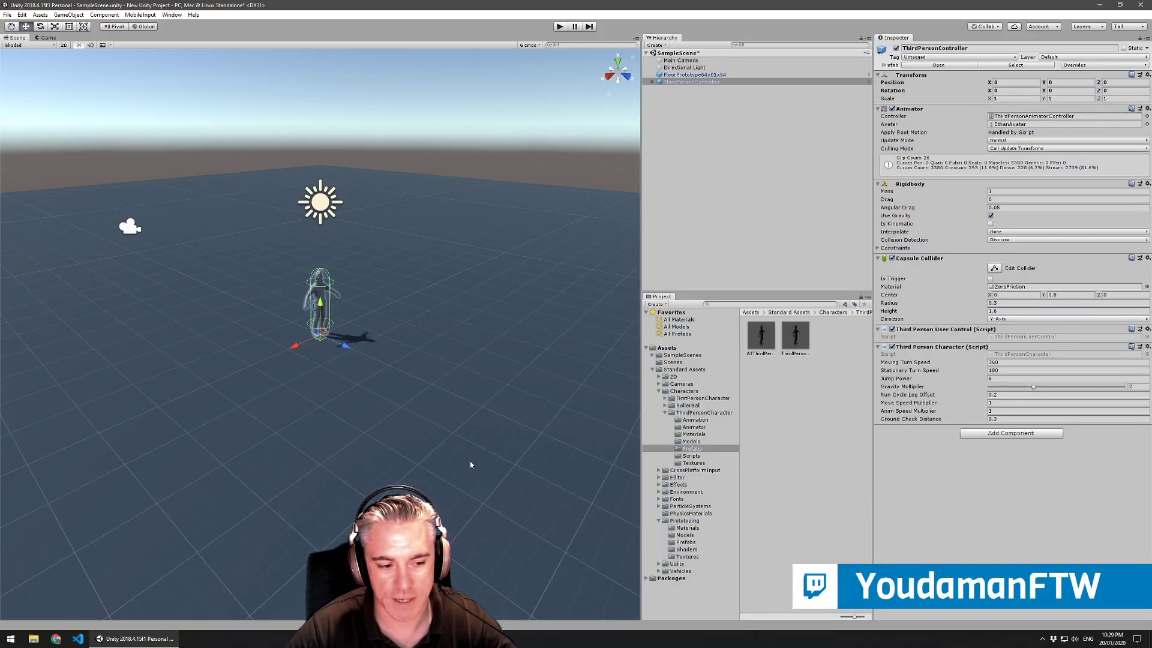
- Import the MLAPI-Installer package from the Downloads folder into the project
click(34, 638)
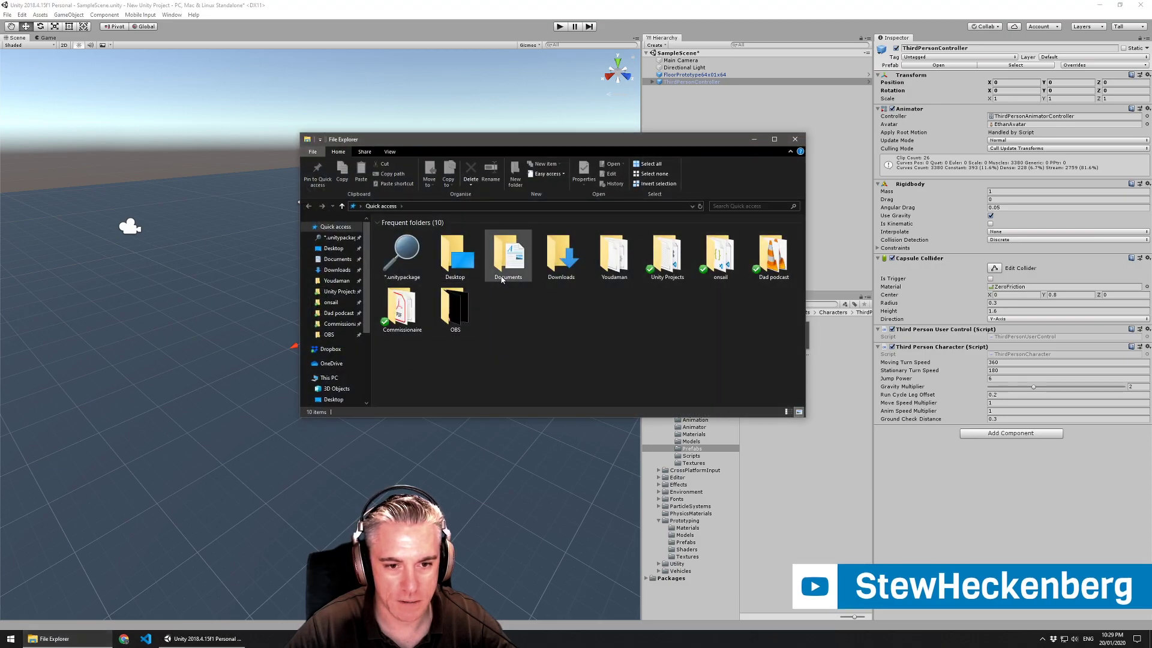
double_click(561, 255)
double_click(471, 252)
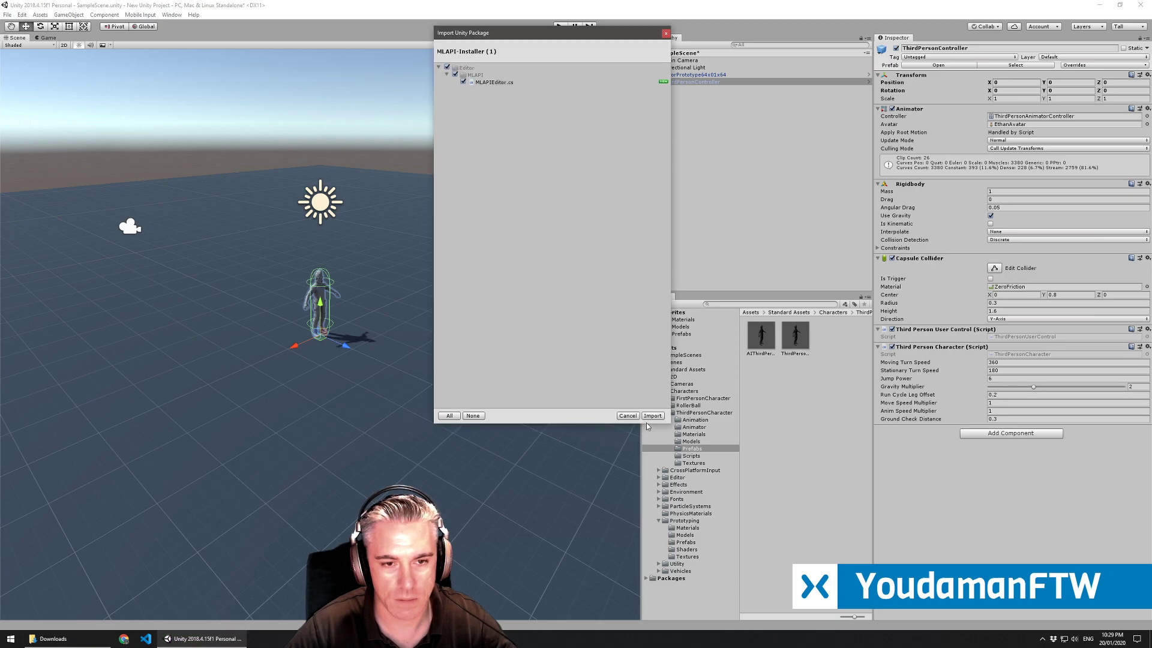
click(652, 415)
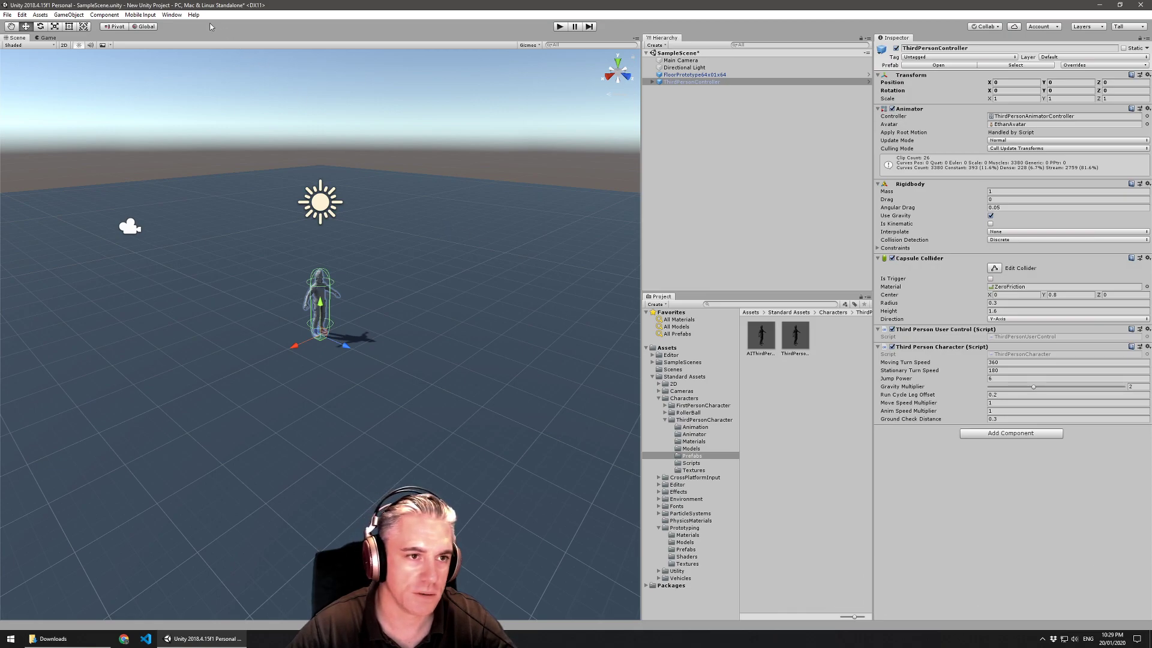
- Open the MLAPI editor, fetch all releases and expand the v11.9.2 release notes
click(172, 14)
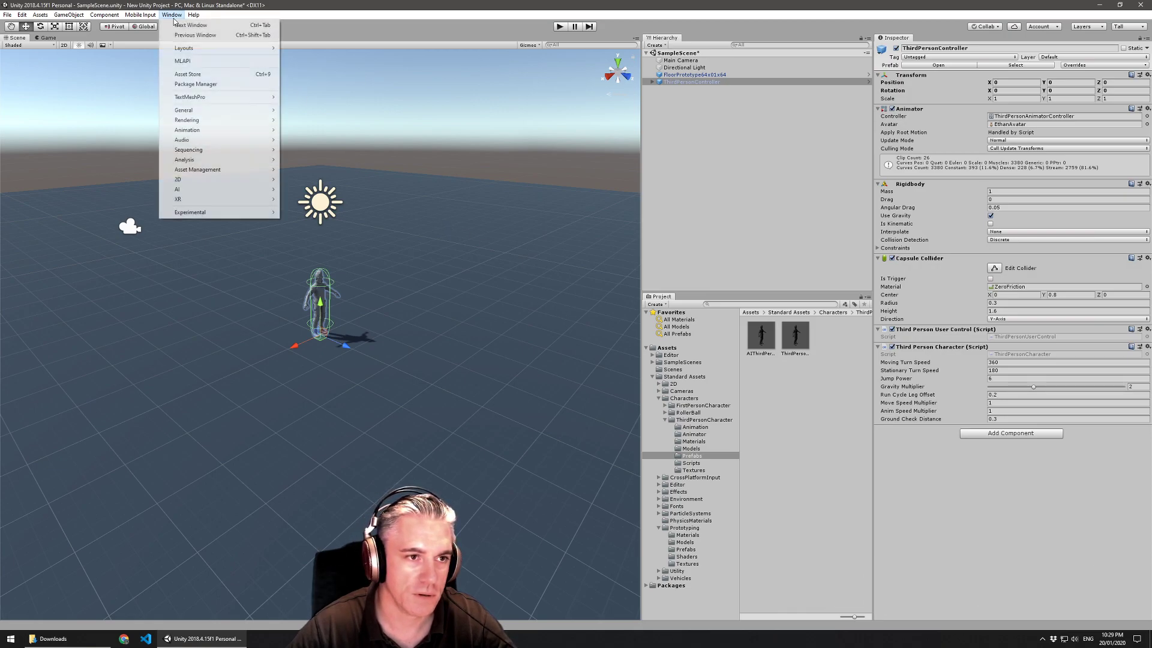
click(202, 62)
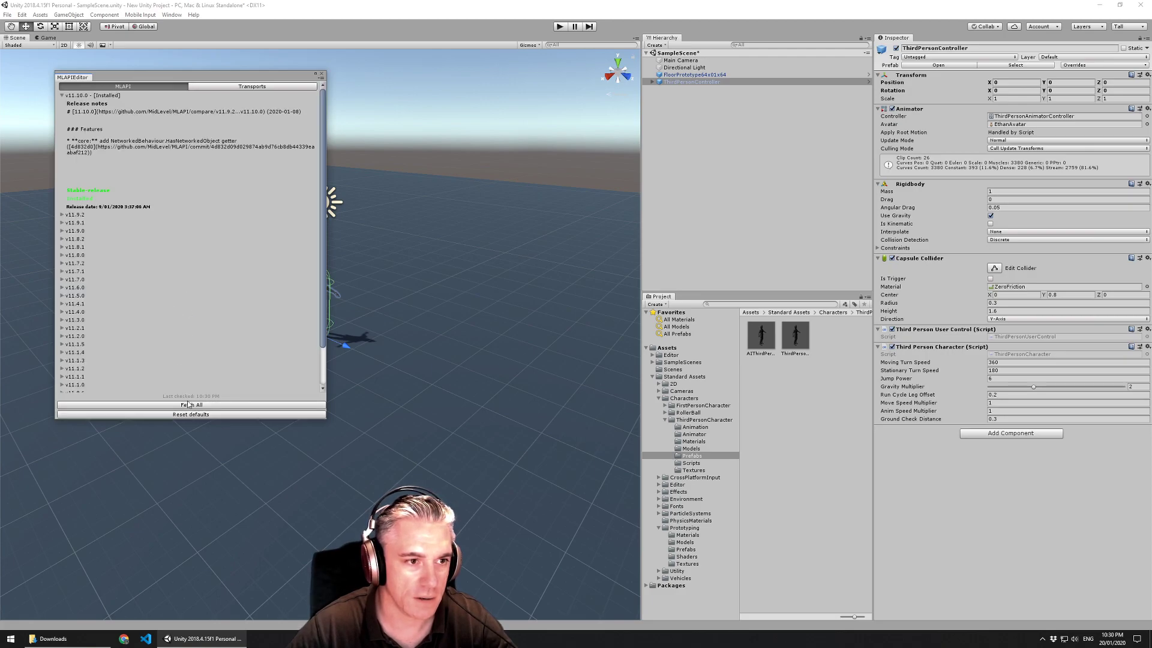
click(188, 405)
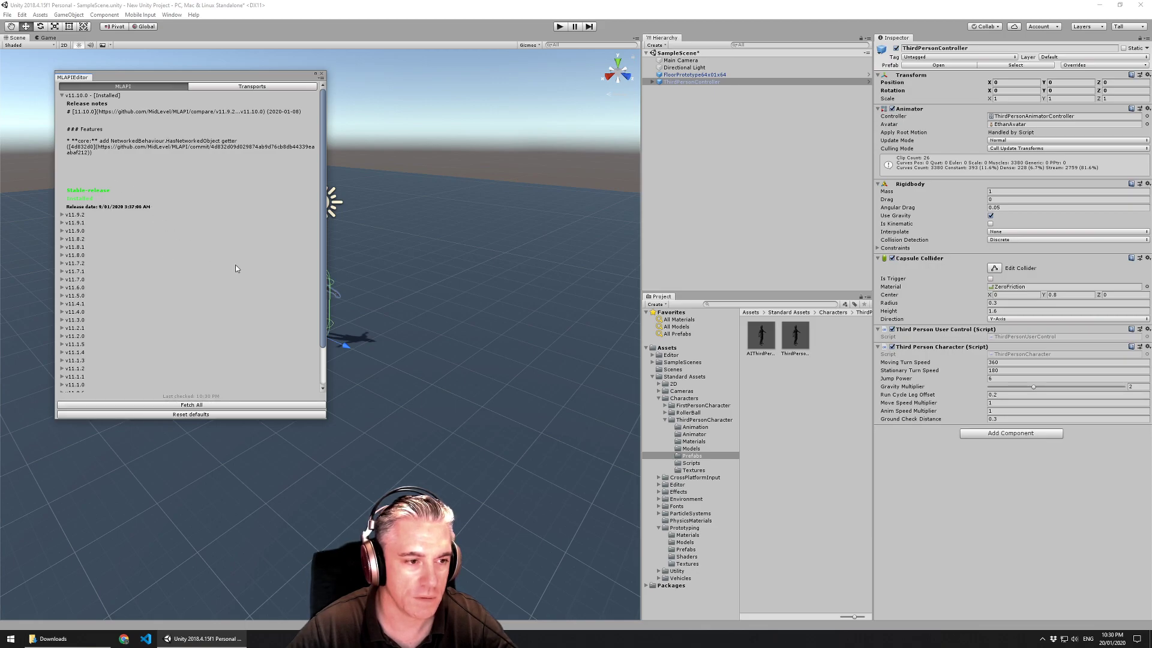
click(63, 216)
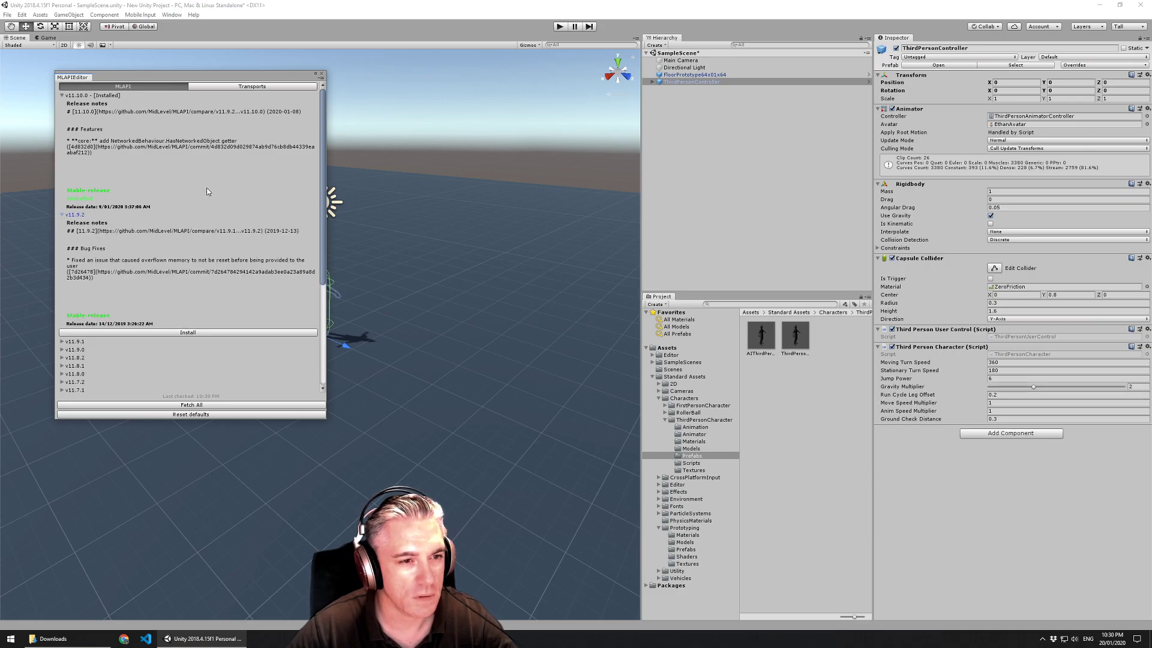
click(231, 86)
click(164, 87)
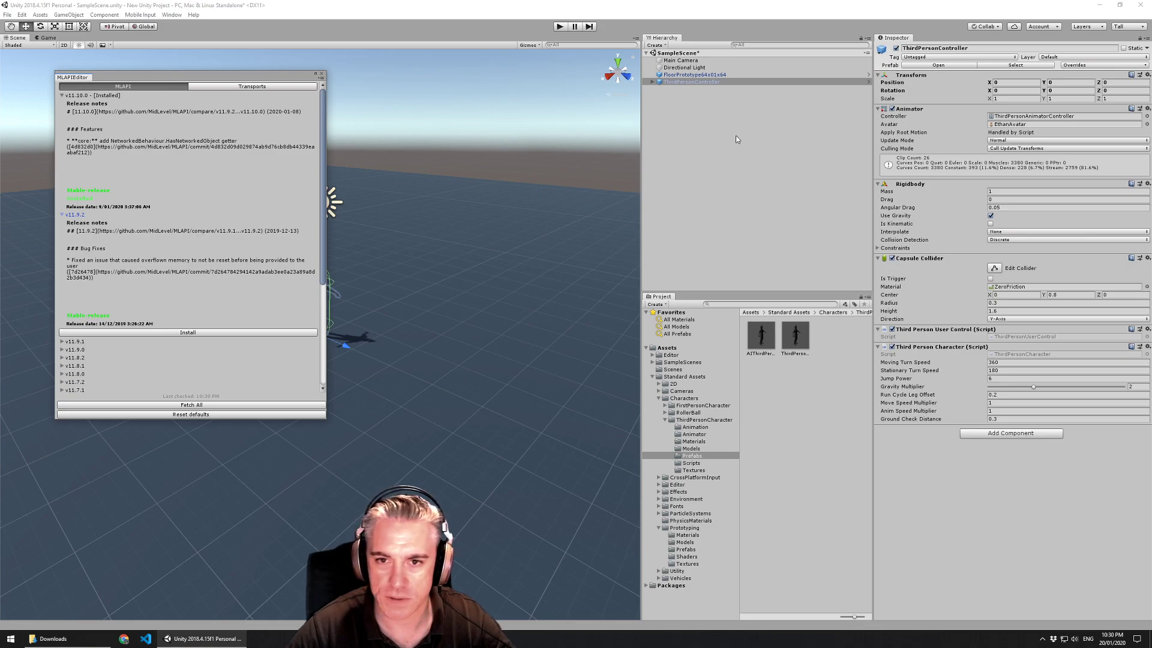
- Install MLAPI v11.9.2 from the MLAPI editor, then close that window
click(1014, 434)
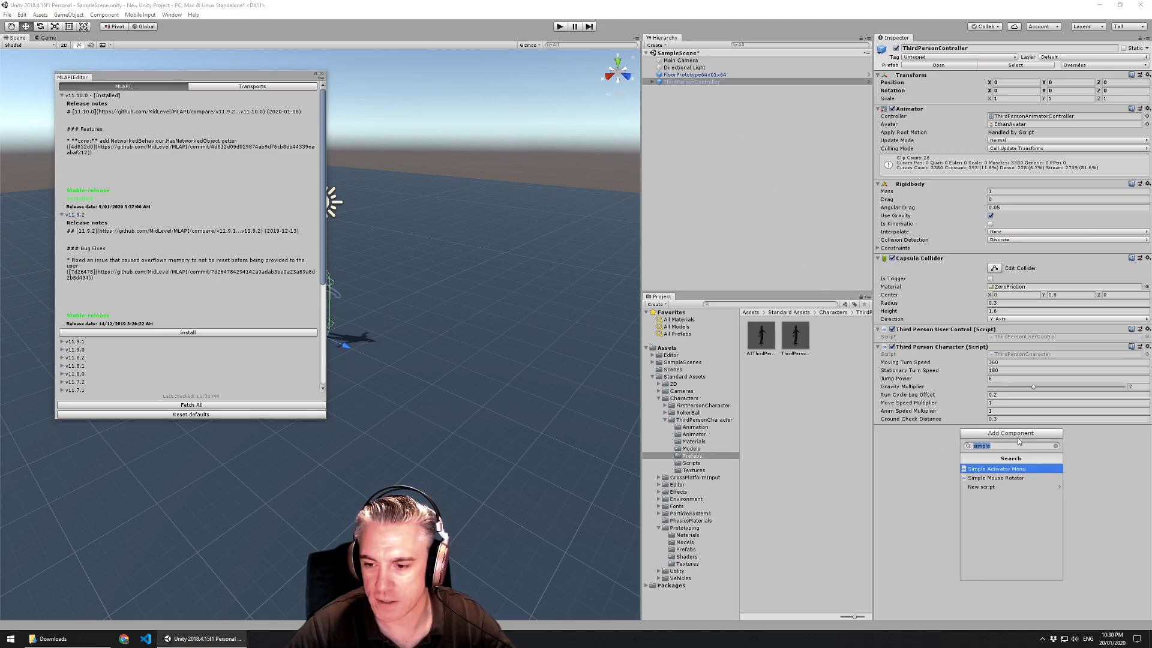
key(BackSpace)
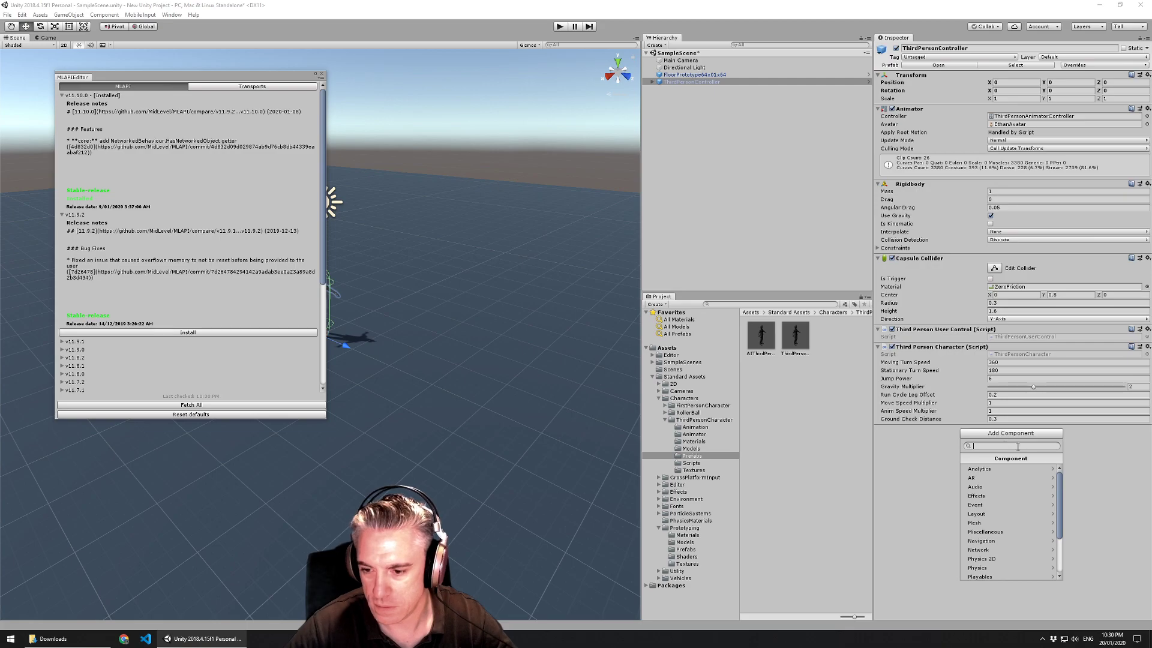
key(Escape)
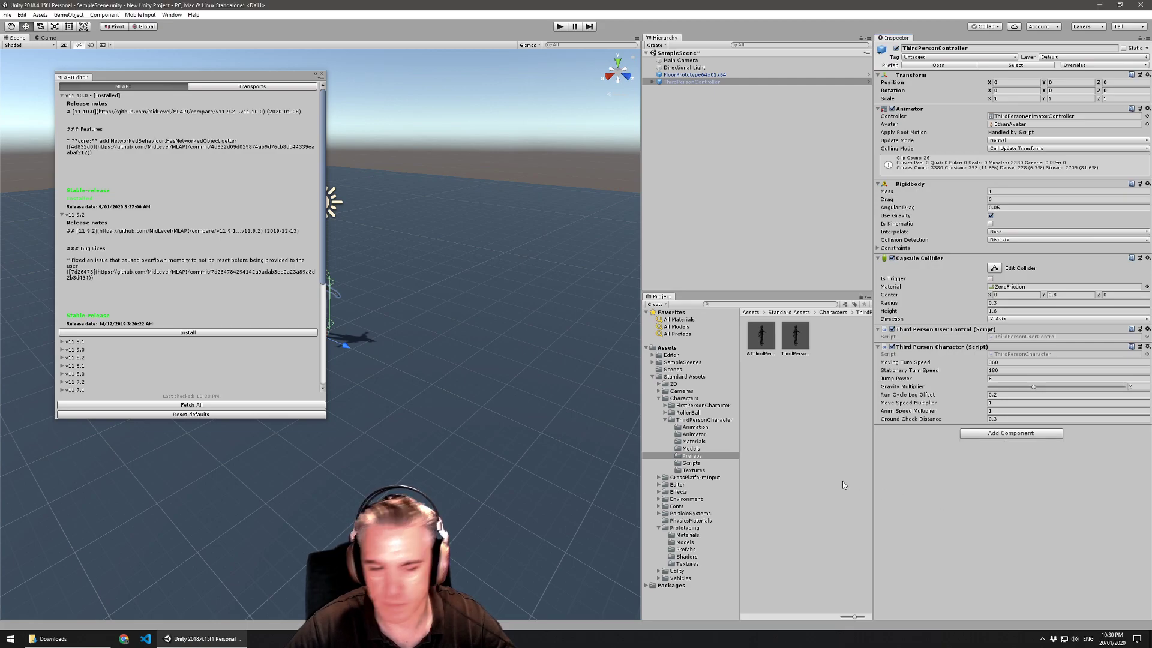
click(199, 334)
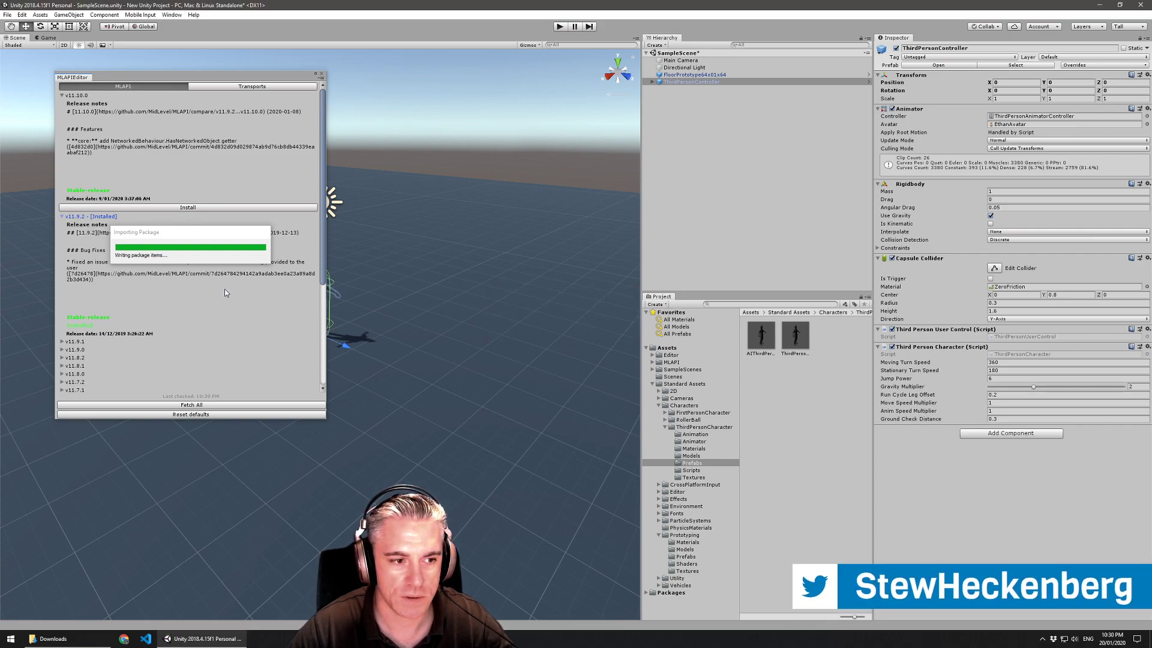
click(321, 75)
- Add MLAPI NetworkedObject and NetworkedTransform components to the ThirdPersonController
click(990, 438)
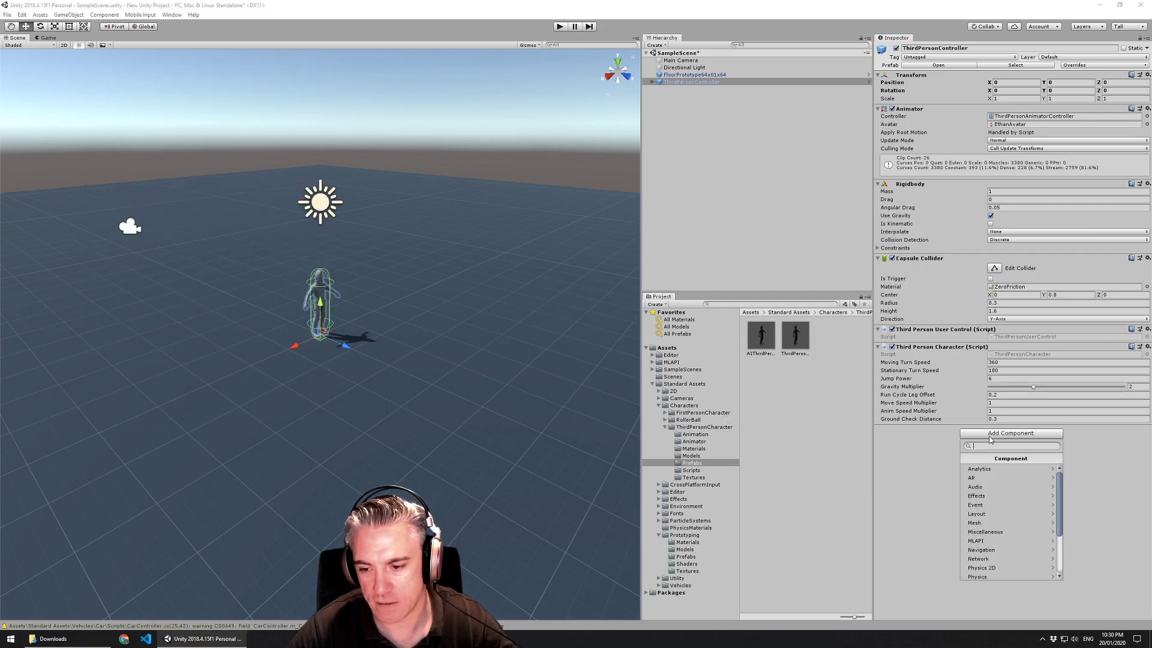
click(1000, 539)
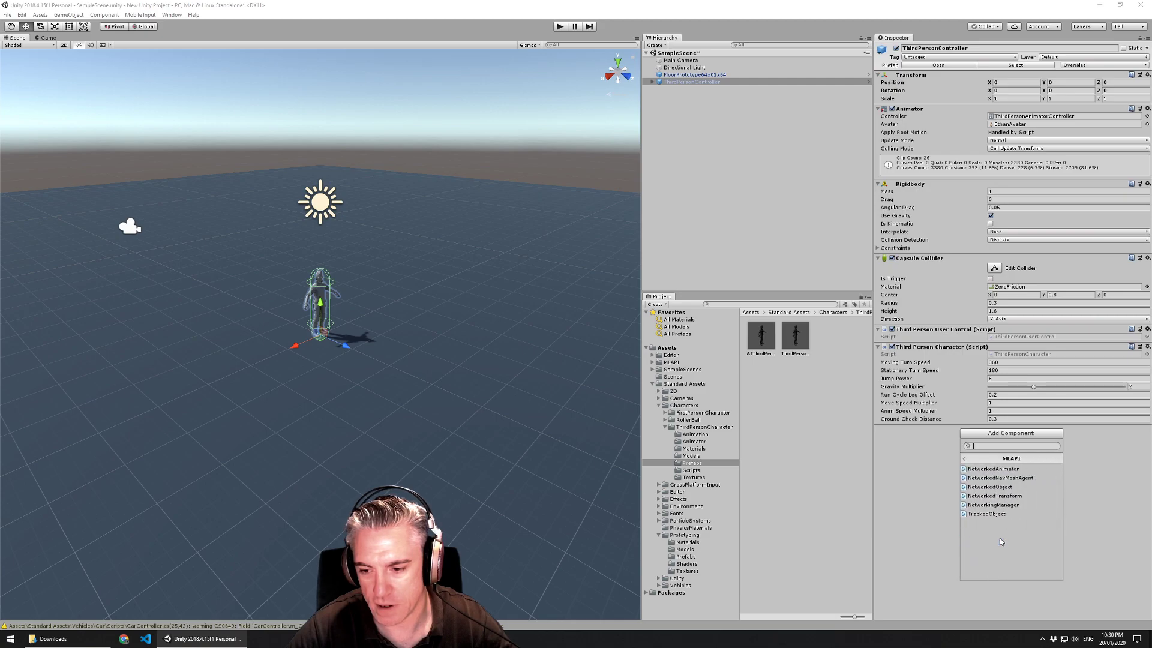
click(1012, 485)
click(996, 492)
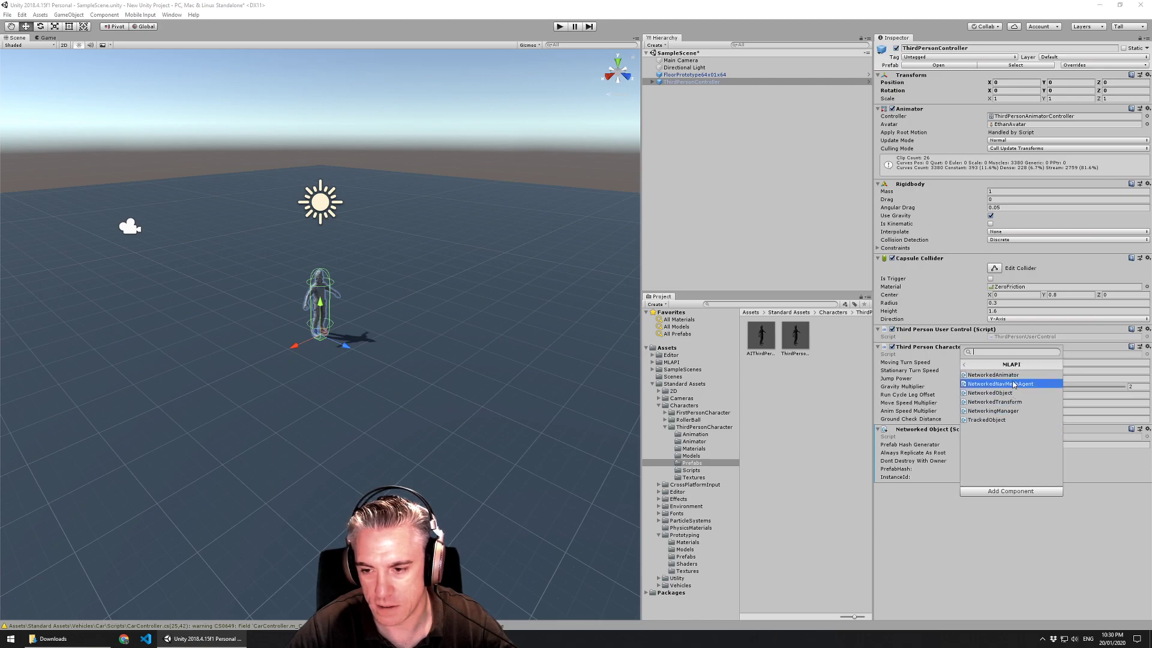
click(1014, 406)
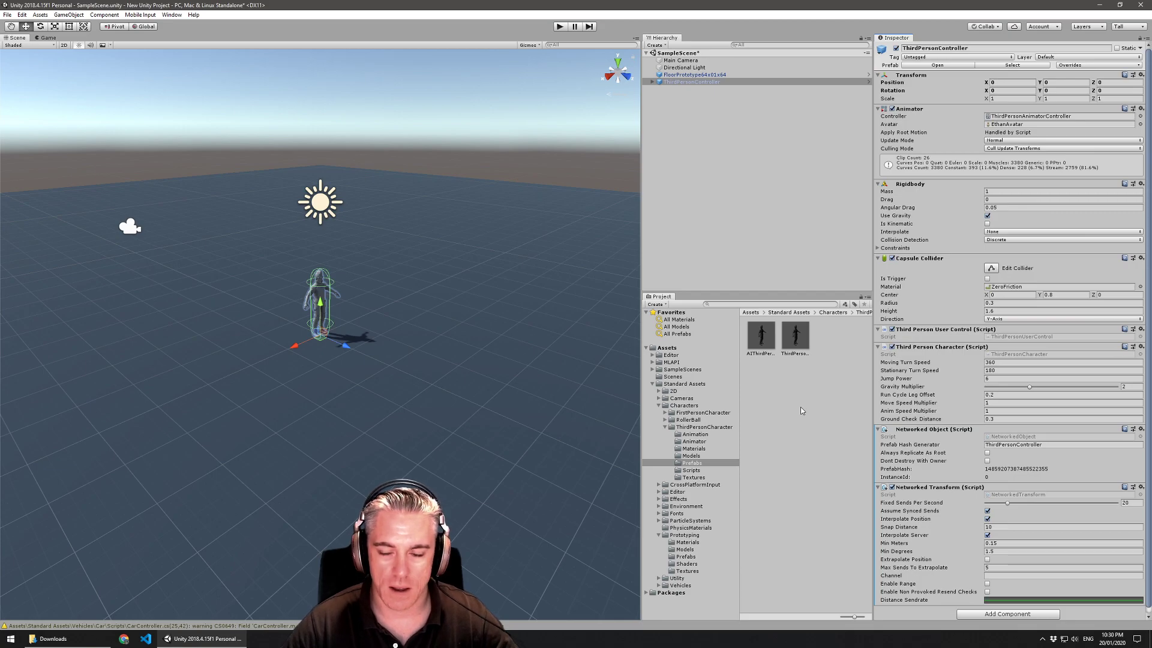
- Extract the UnityProjectCloner-master folder from its zip in WinRAR into the project's Assets
click(53, 638)
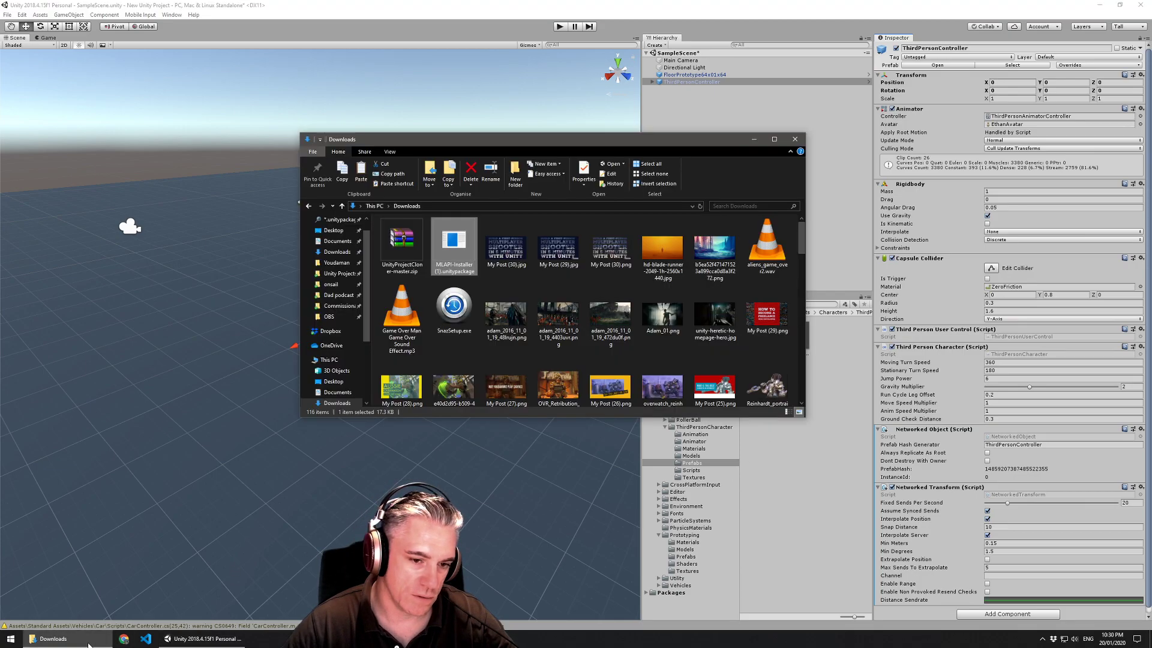
double_click(396, 260)
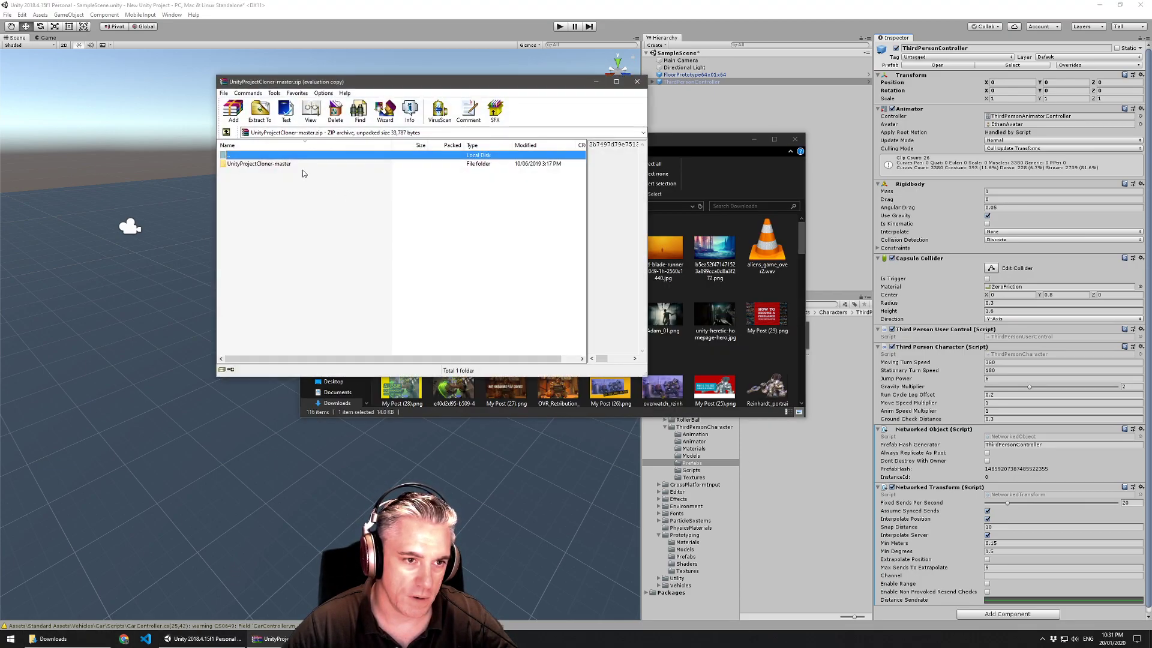
drag(283, 166, 676, 350)
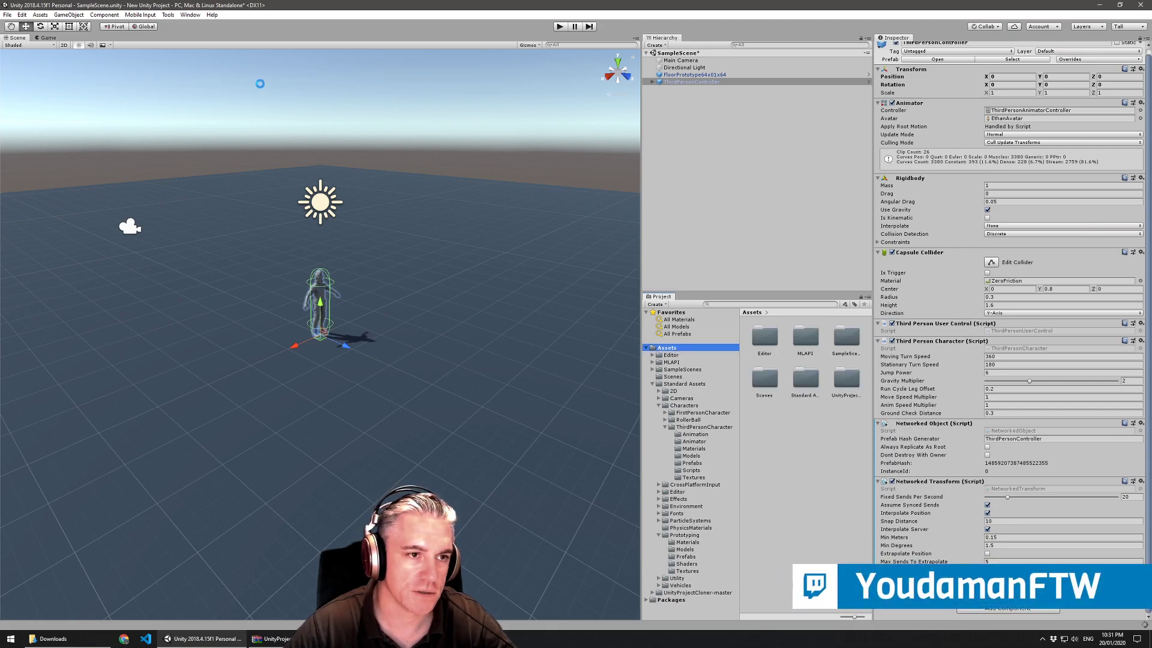
- Create a new project clone with Tools > Project Cloner and open it in a second editor
click(169, 16)
click(186, 27)
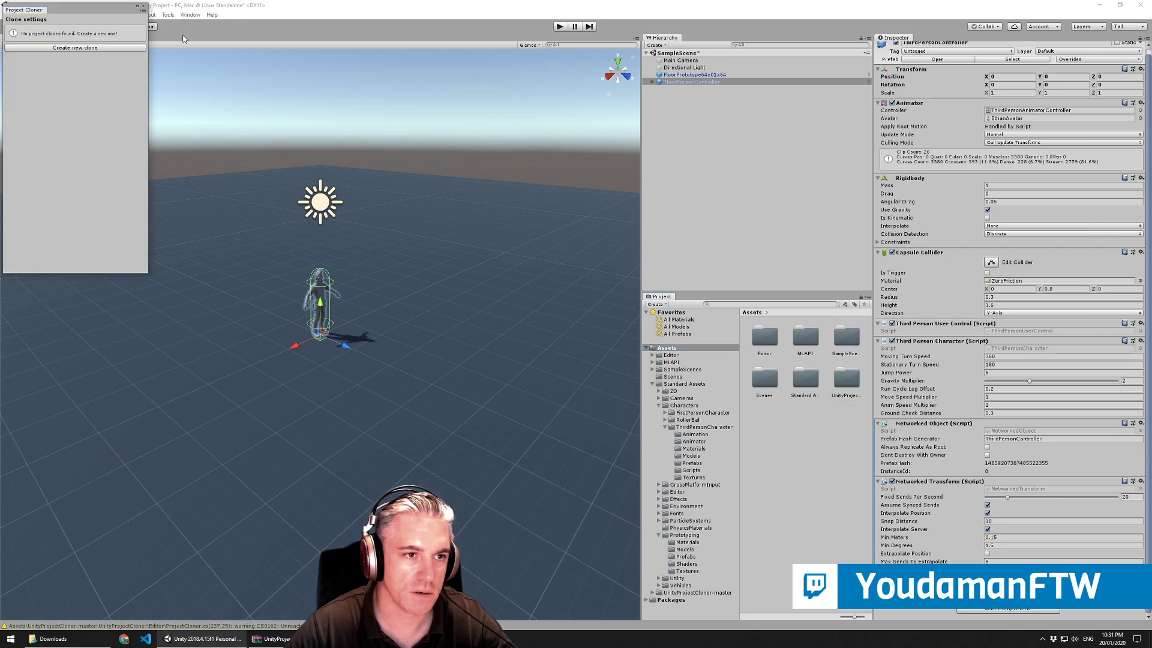
click(87, 49)
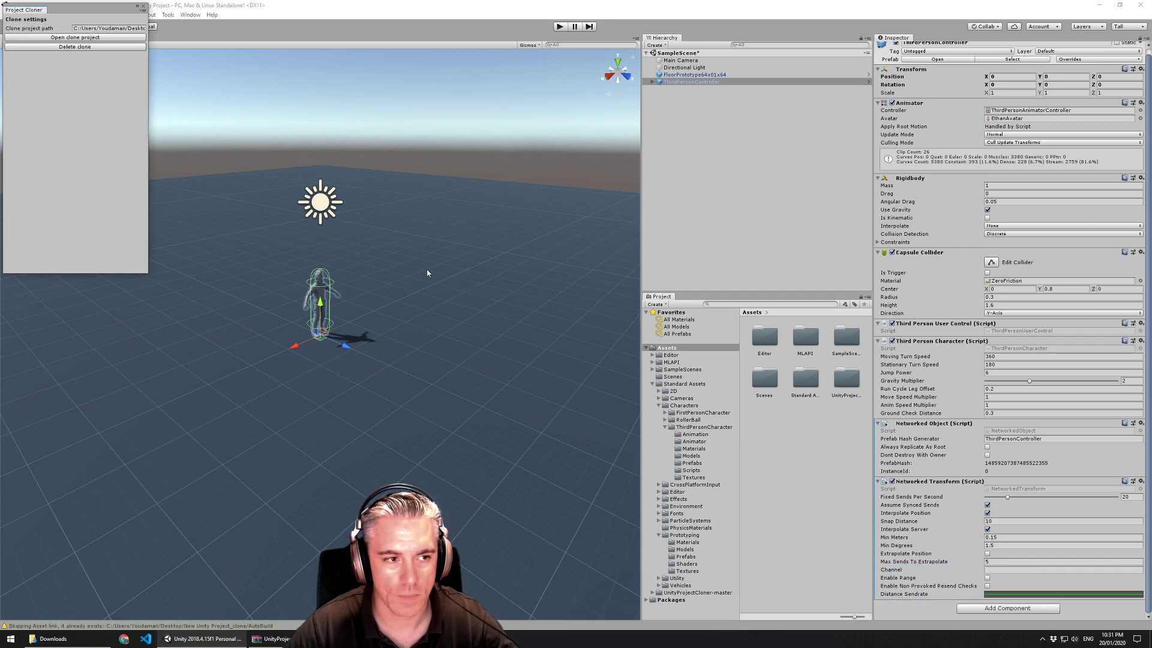
click(91, 39)
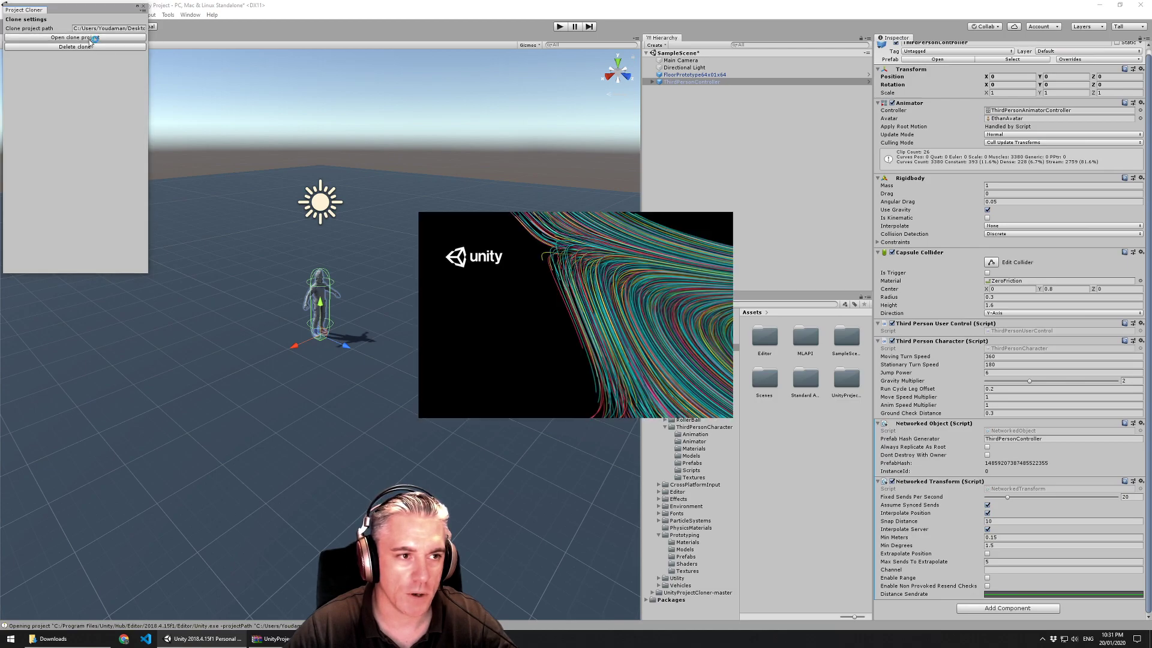
click(144, 6)
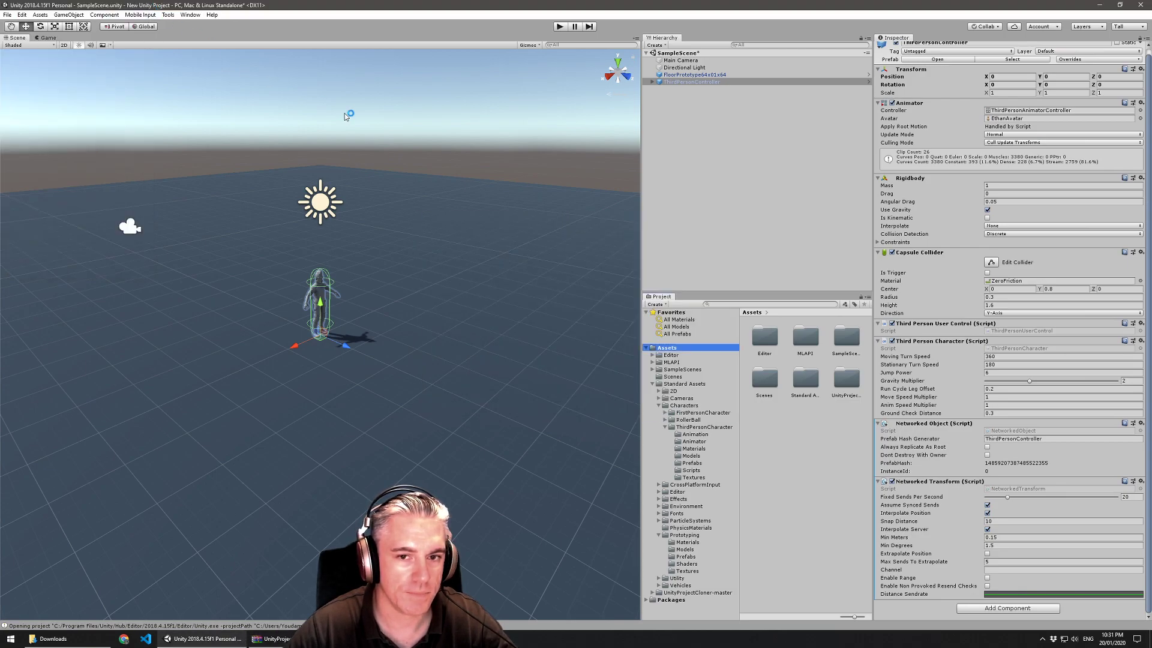
- Switch to the Wide layout and arrange the original and cloned editors side by side
click(1126, 27)
click(1104, 86)
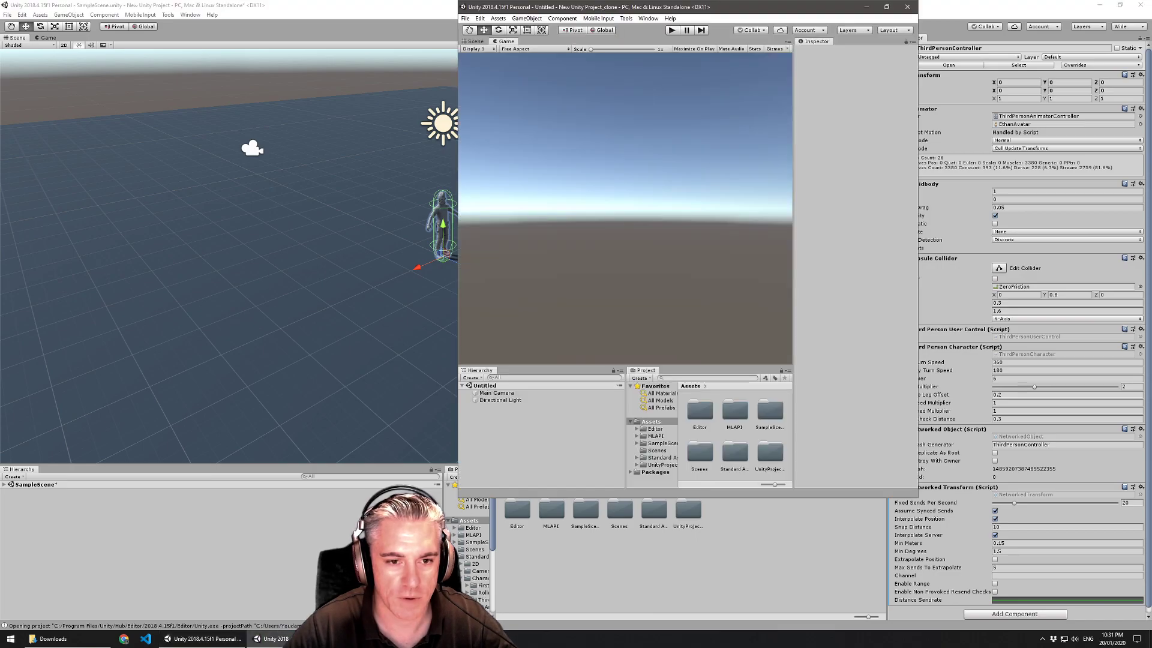
mouse_move(632, 12)
mouse_down()
mouse_move(1059, 41)
mouse_move(1151, 36)
mouse_up()
click(300, 114)
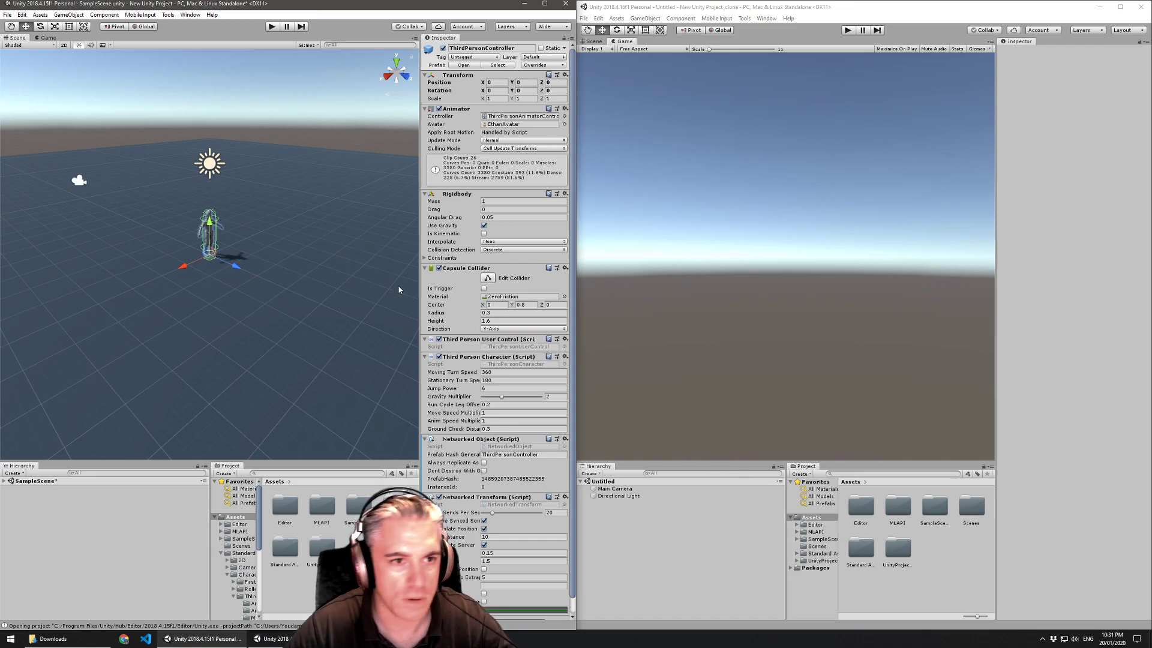
- Save the scene in the original editor and open Scenes/SampleScene in the clone
click(6, 16)
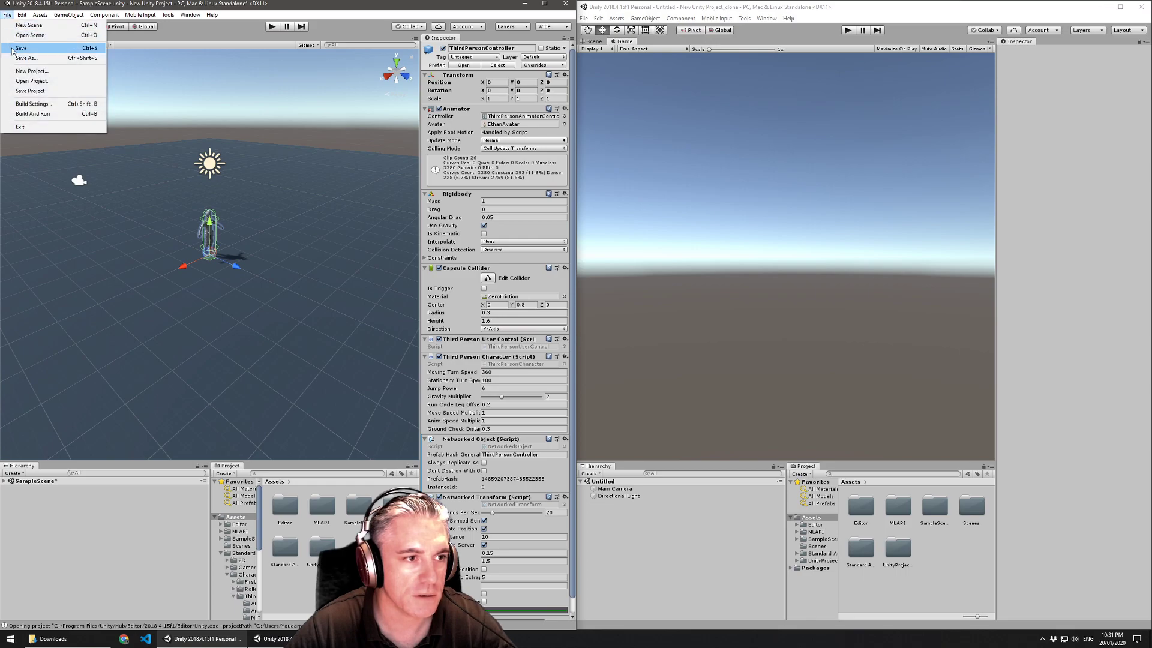
click(24, 47)
click(767, 71)
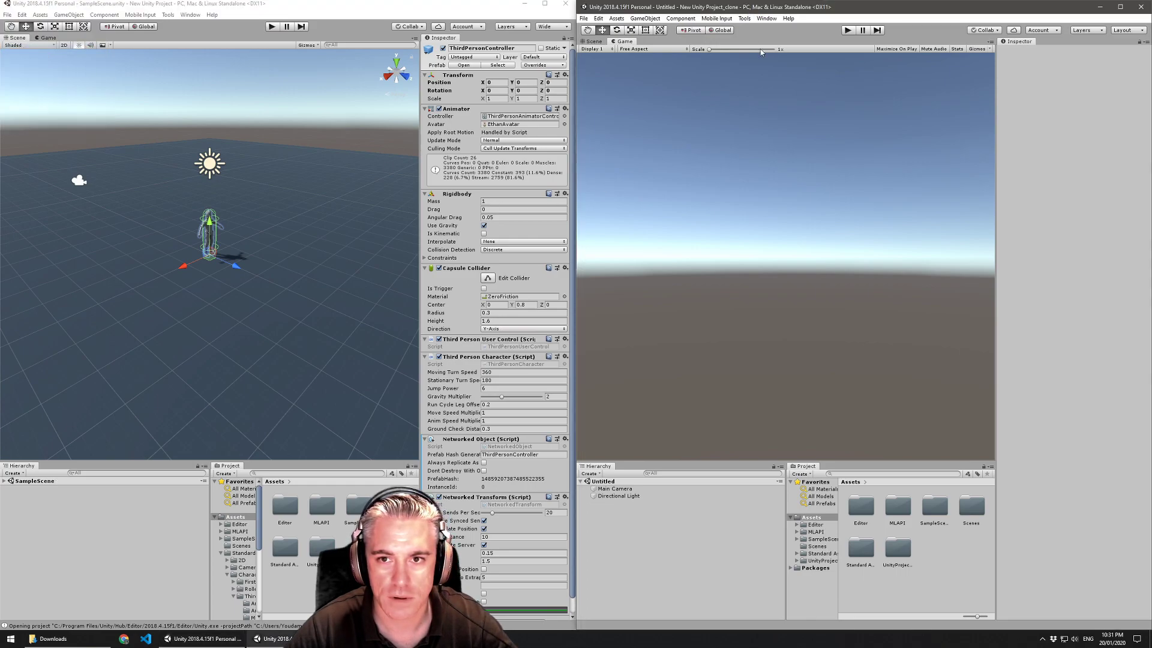
double_click(960, 507)
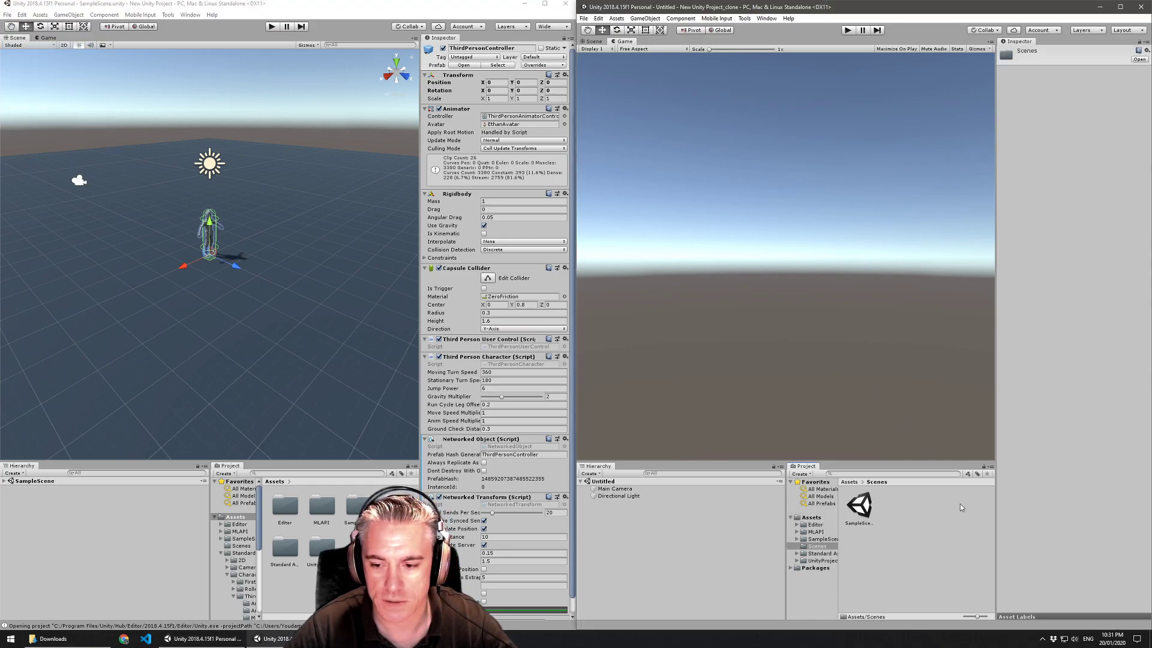
double_click(864, 506)
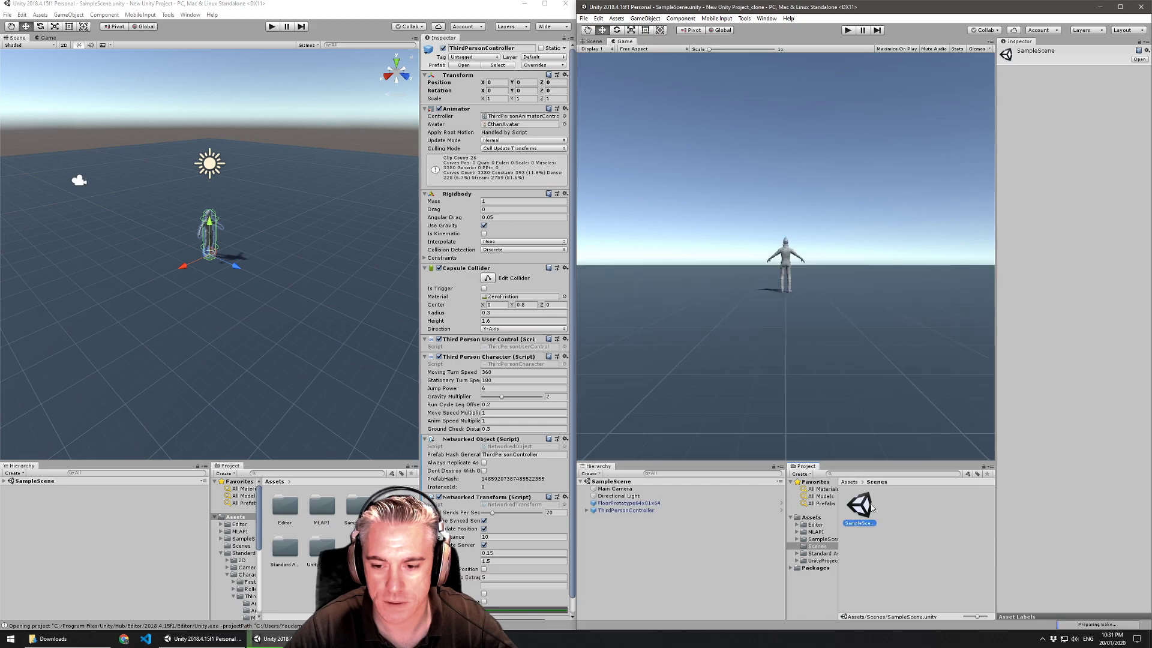
- Play-test the clone's character, stop it, and start play mode in the original editor
click(847, 30)
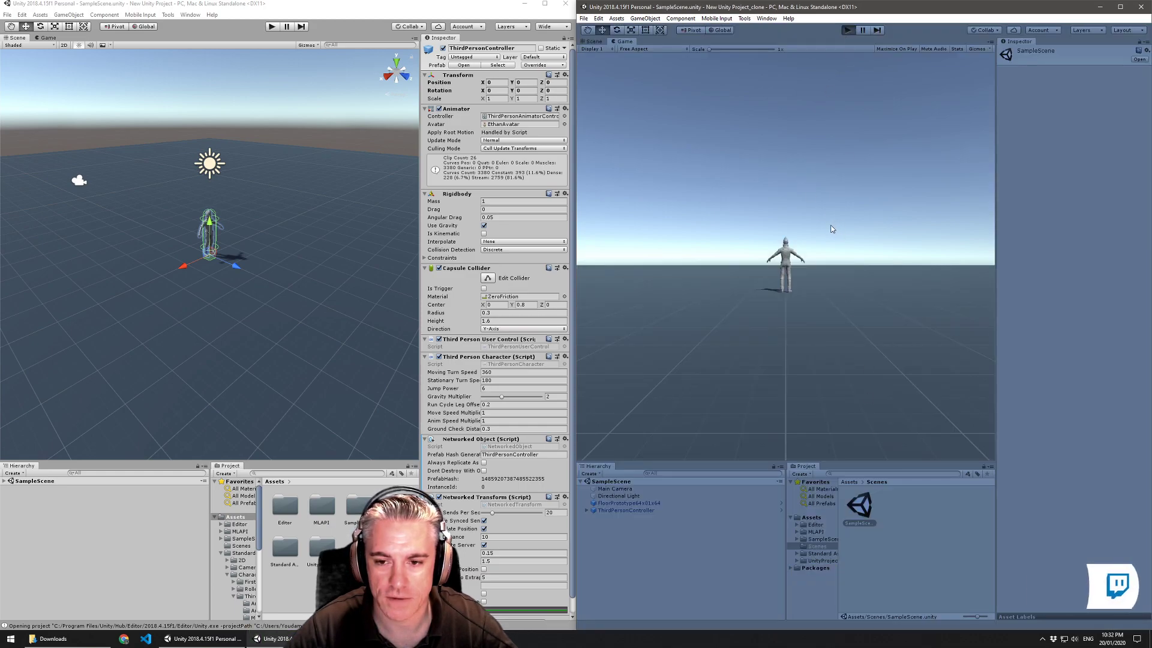
key(d)
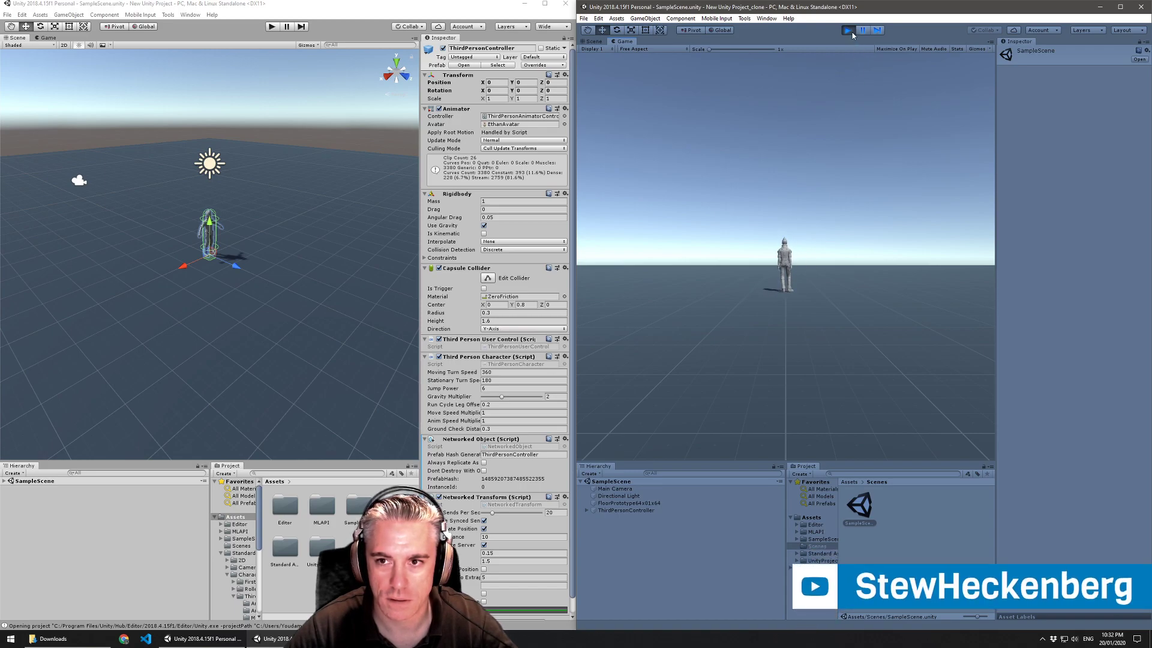
key(ctrl+p)
click(272, 27)
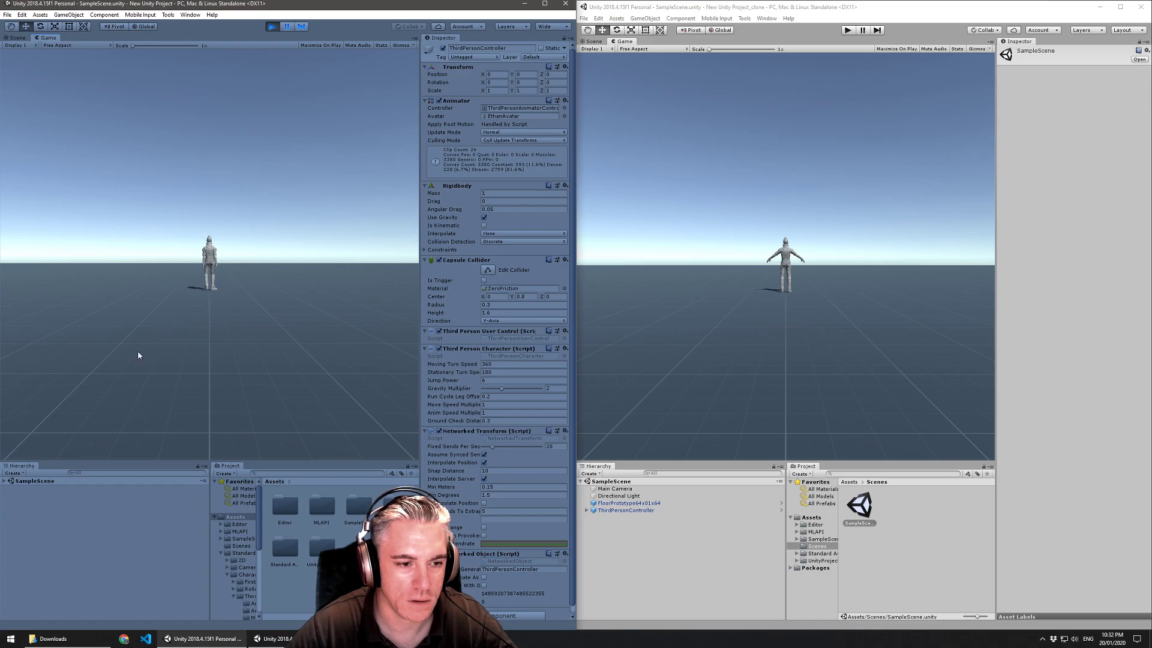
- Replay the original scene twice, steering the character with A, D, S and W, then stop
click(271, 26)
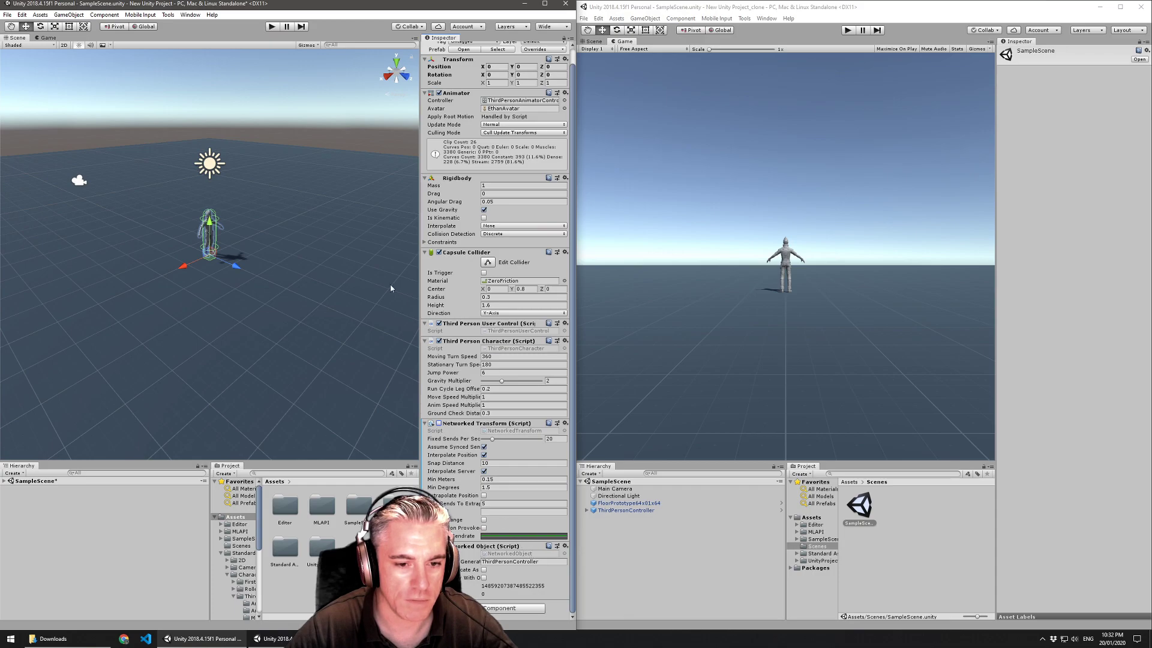
click(275, 26)
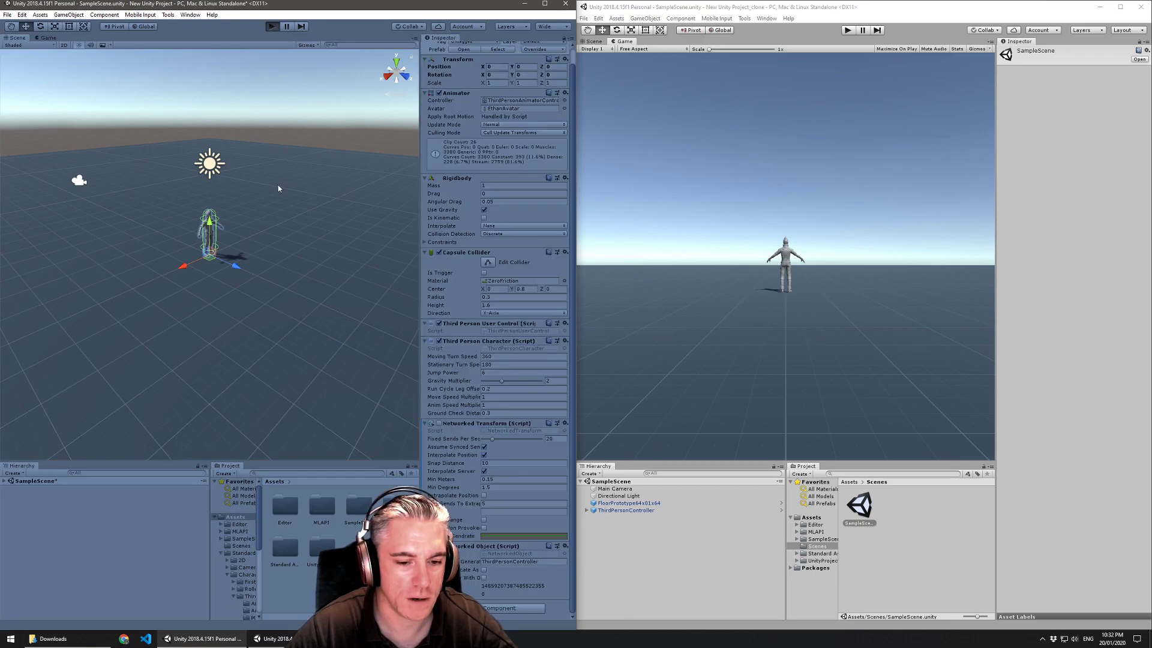
key(a)
key(d)
key(s)
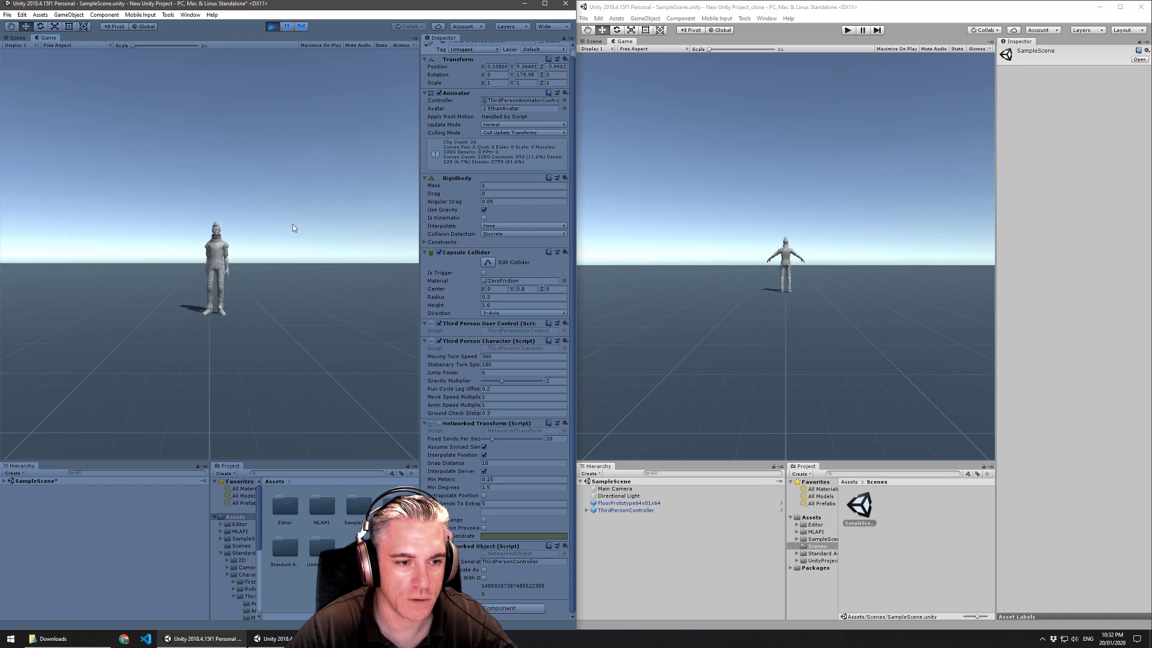
click(278, 29)
click(276, 28)
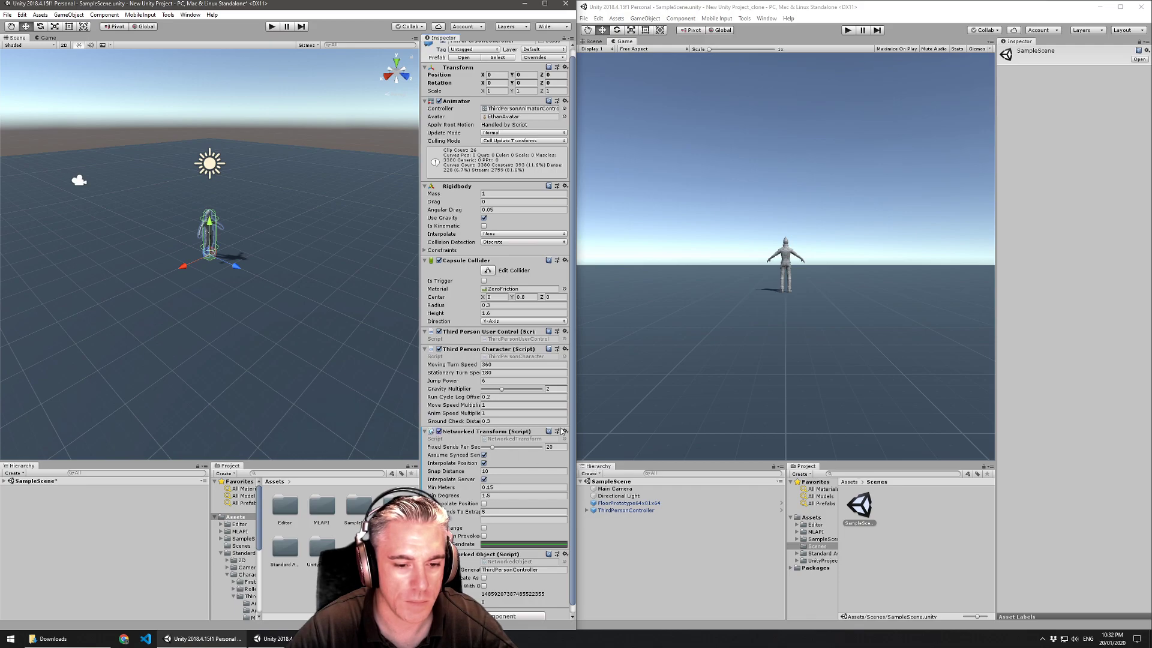
click(273, 28)
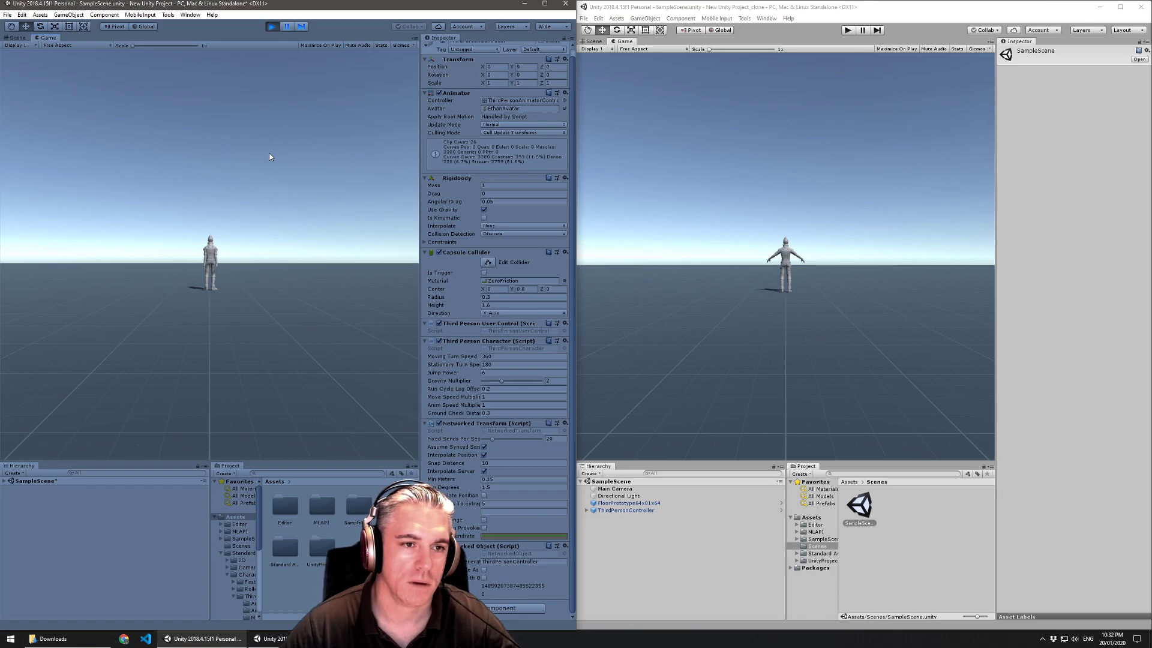
key(w)
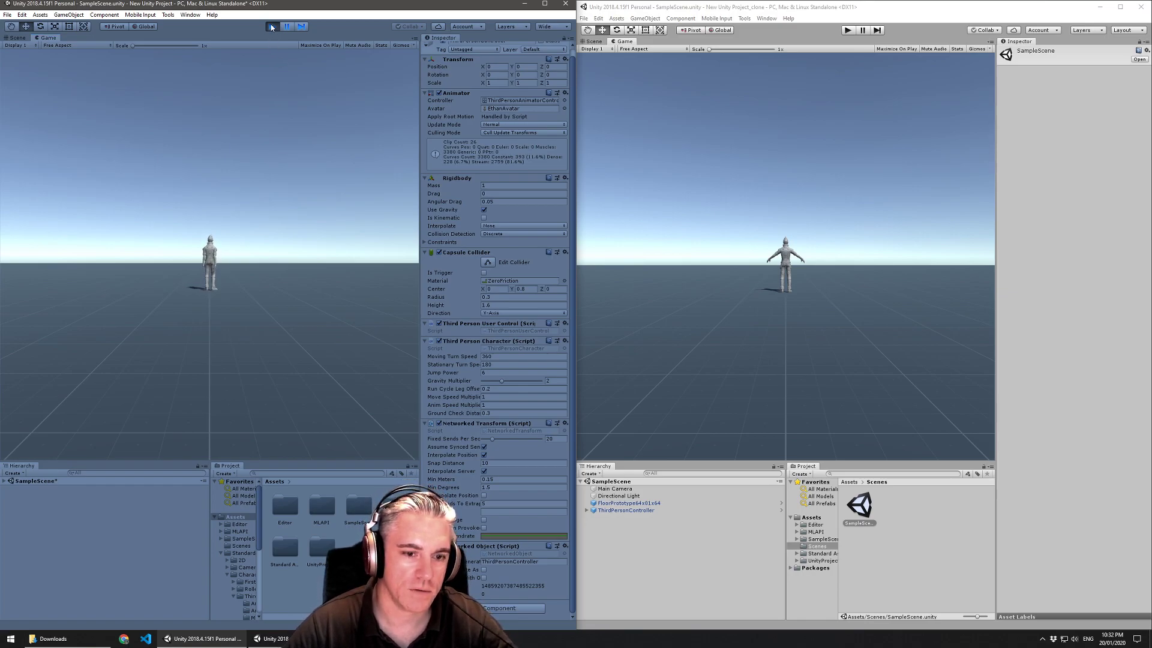
click(272, 26)
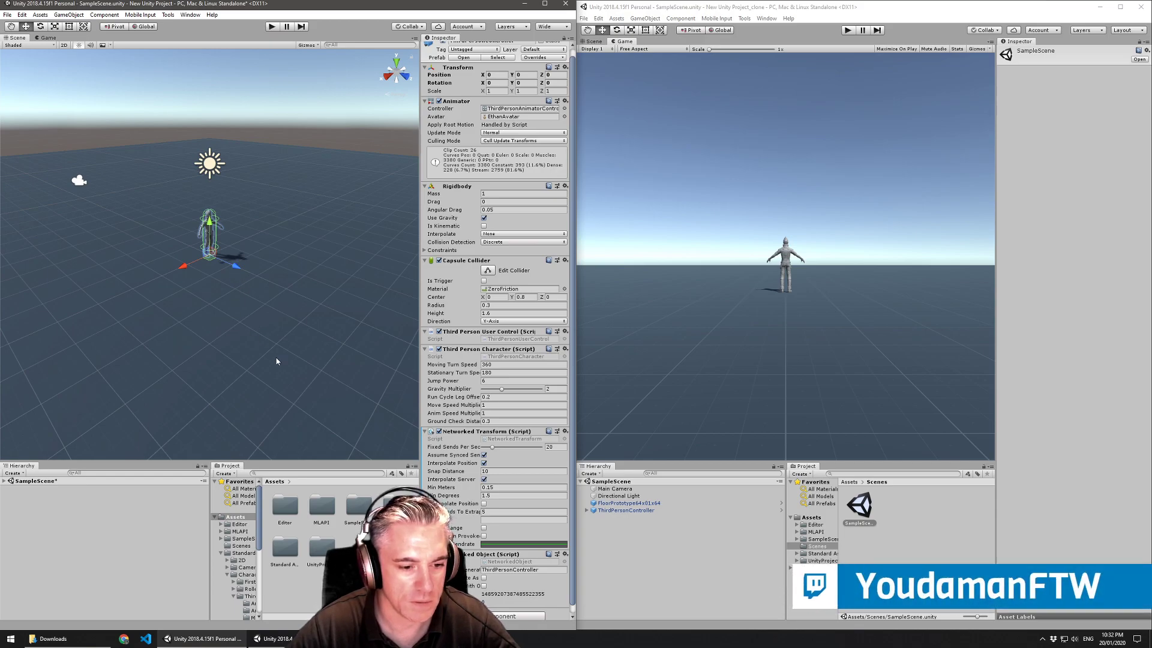
- Turn ThirdPersonController into an original prefab asset and delete it from the scene
click(4, 481)
click(52, 511)
drag(51, 511, 359, 582)
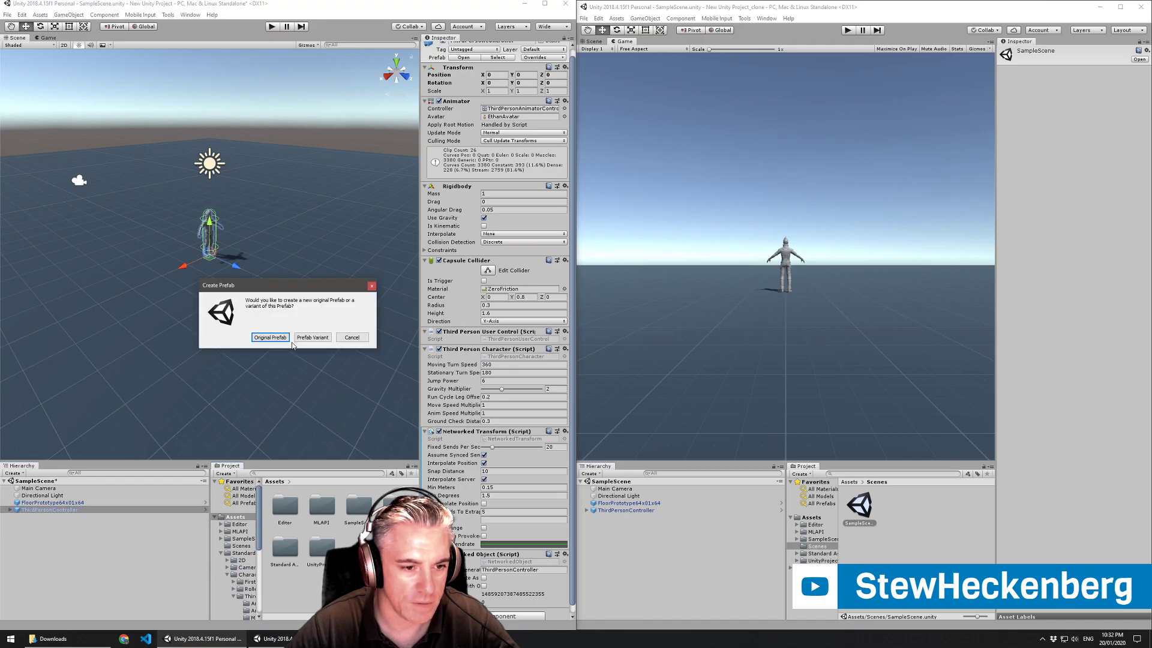
click(285, 340)
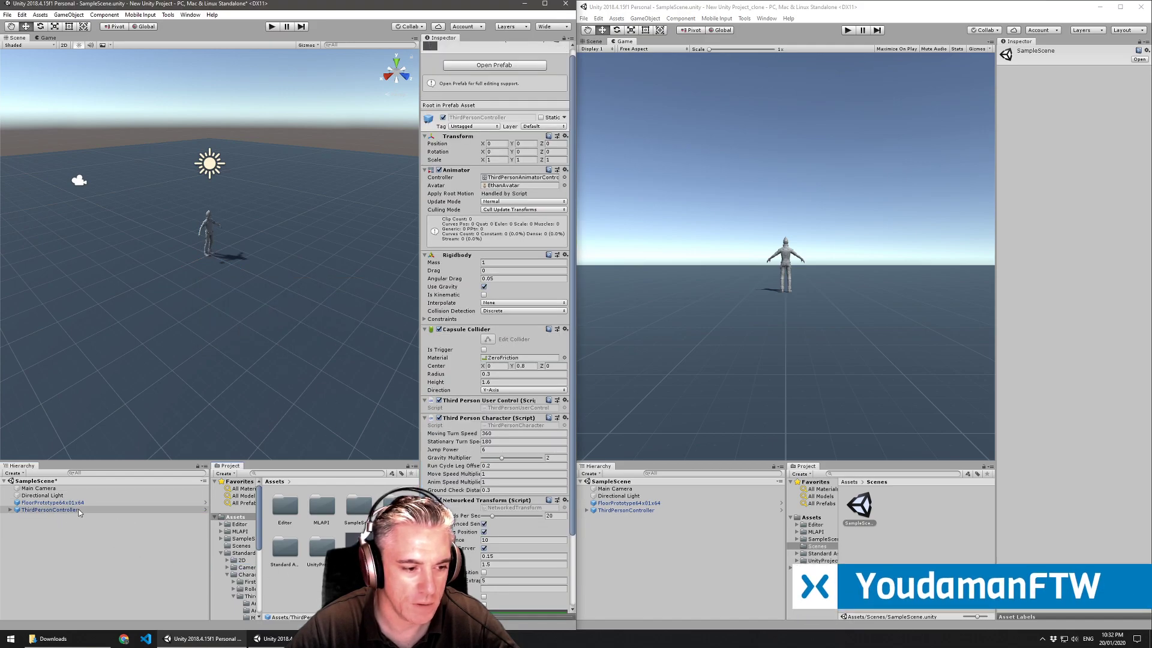
click(79, 510)
key(Delete)
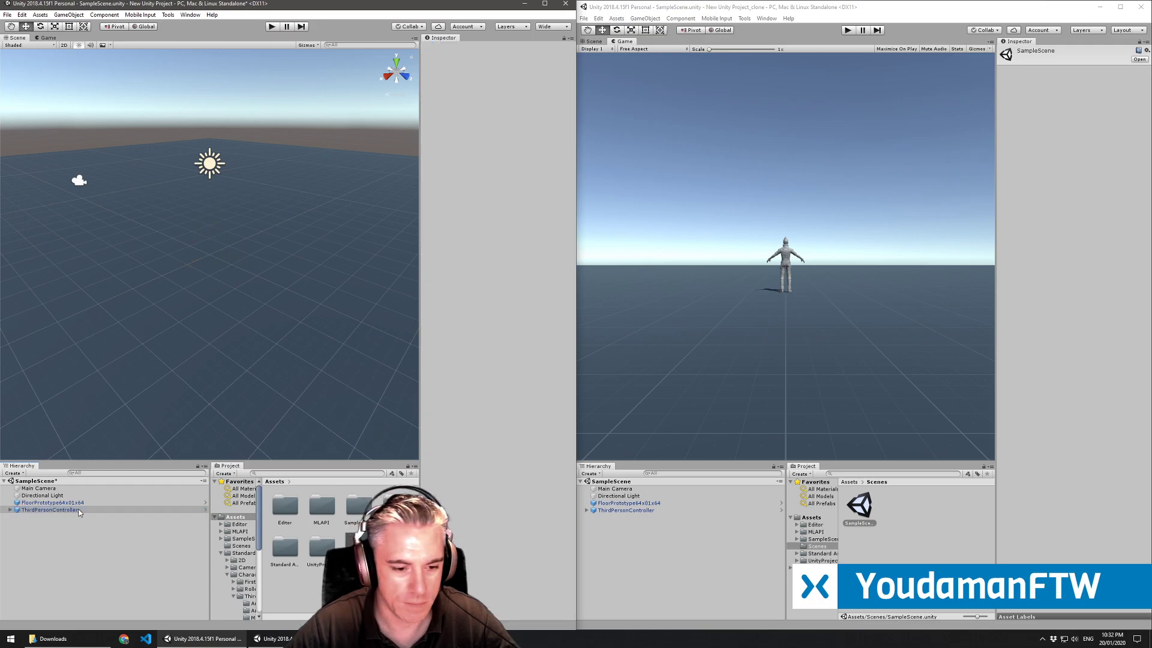
- Create an empty game object named Network
right_click(84, 510)
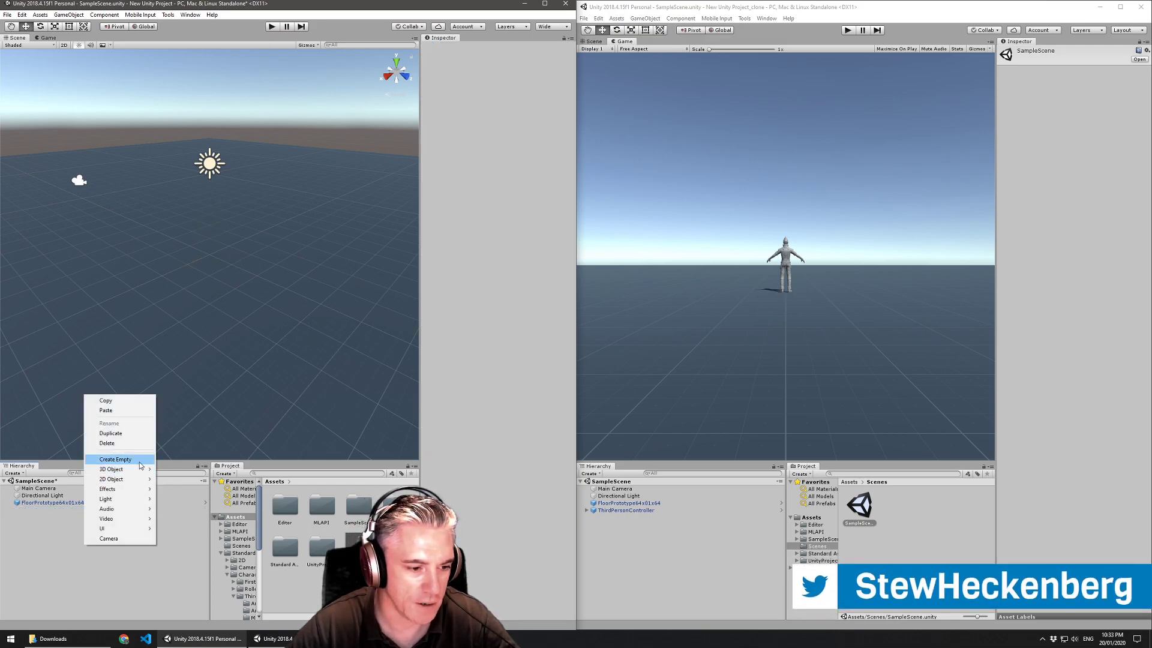
click(115, 458)
click(51, 510)
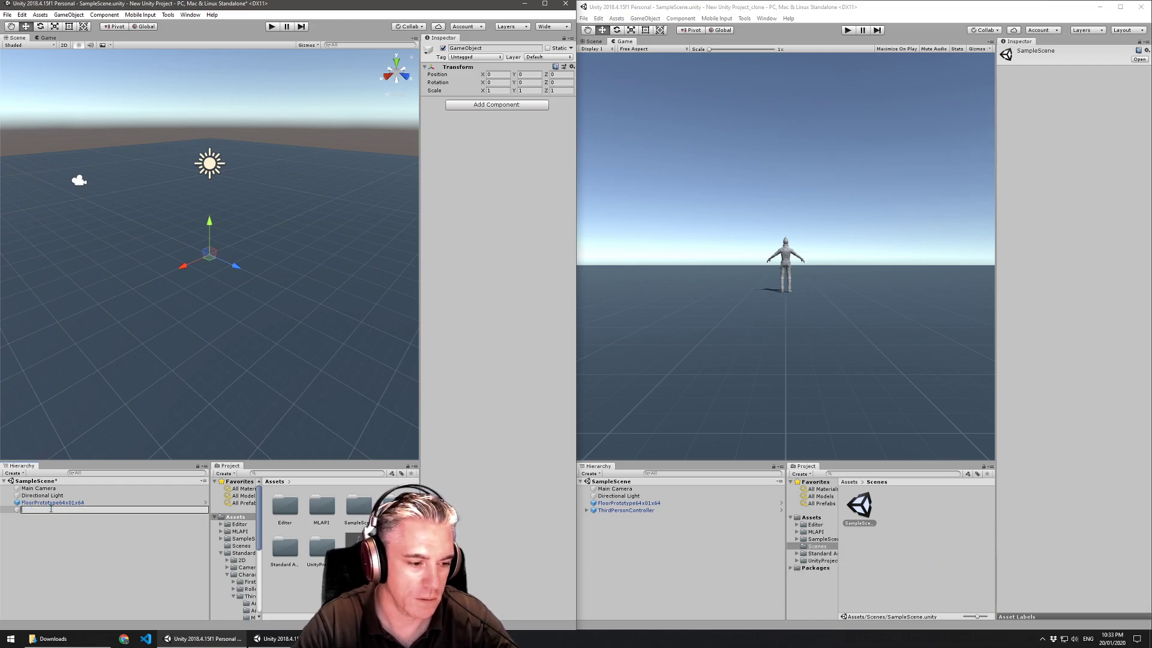
key(Return)
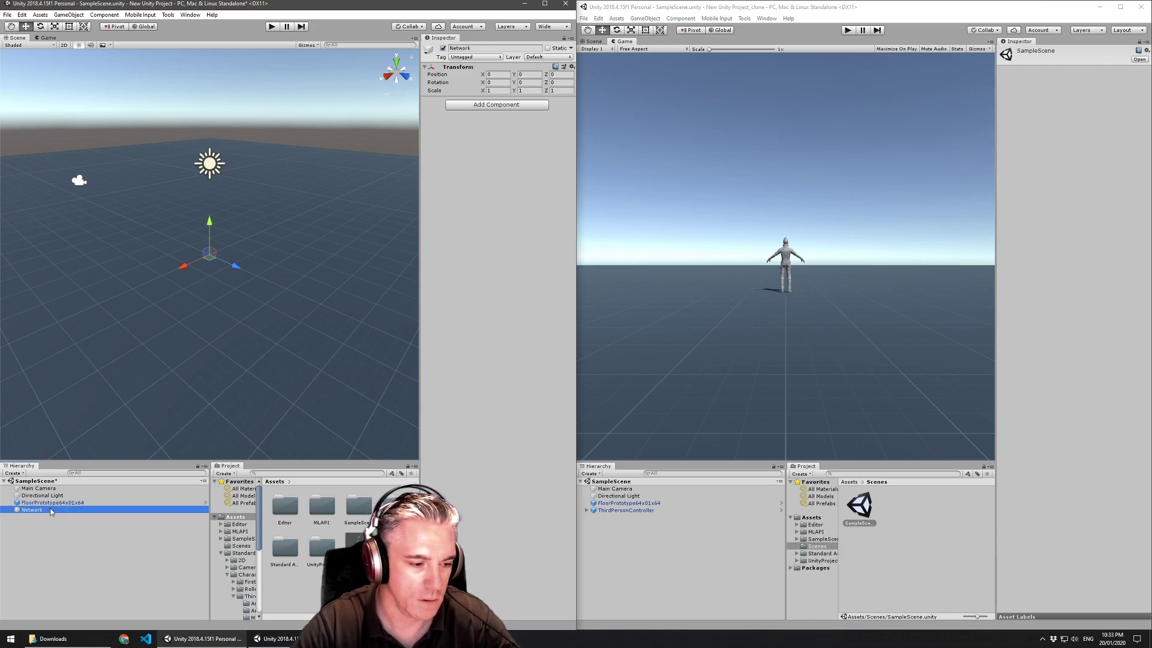
- Give Network a Networking Manager using UnetTransport, with the character prefab as default player prefab
click(481, 107)
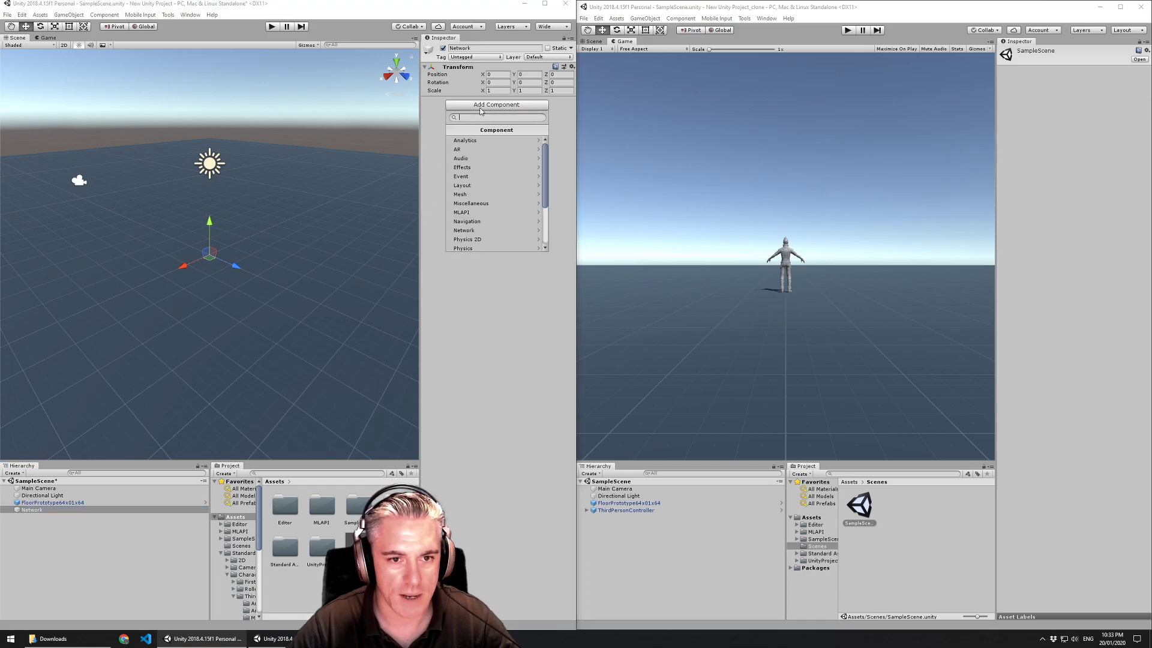
click(476, 214)
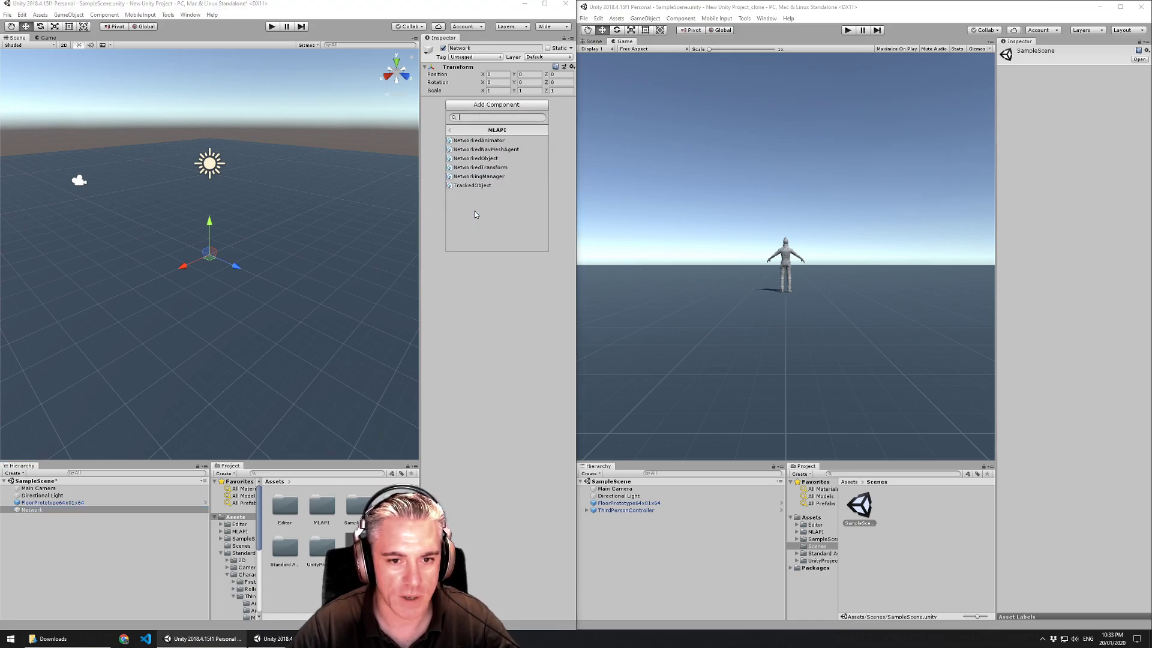
click(501, 176)
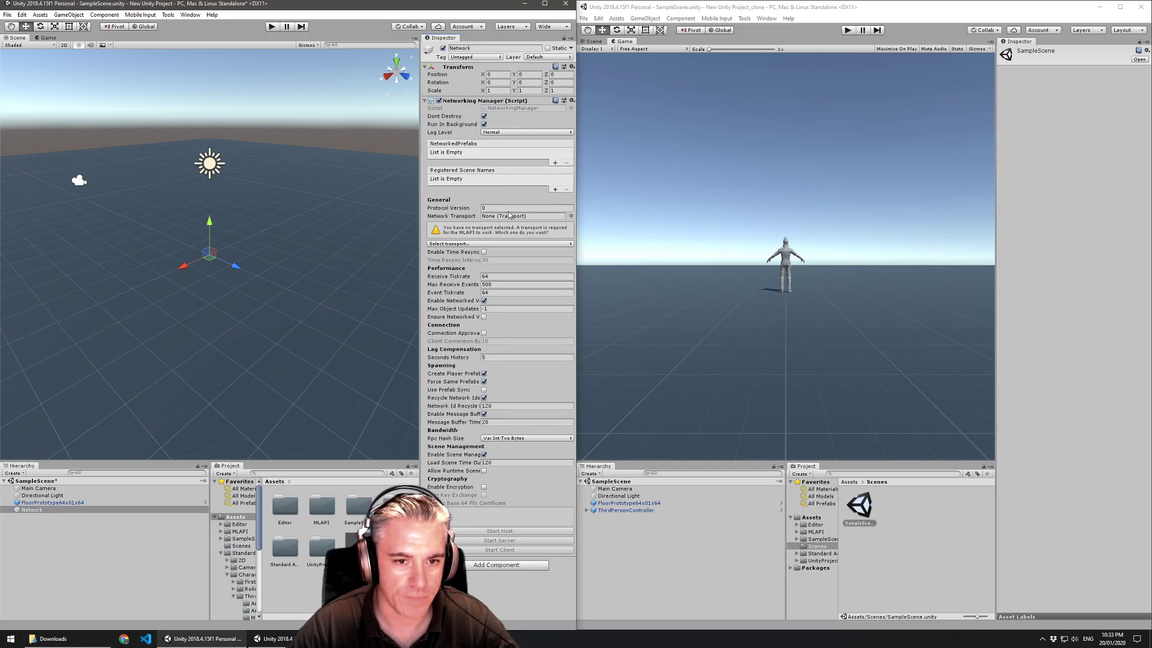
click(504, 244)
click(471, 264)
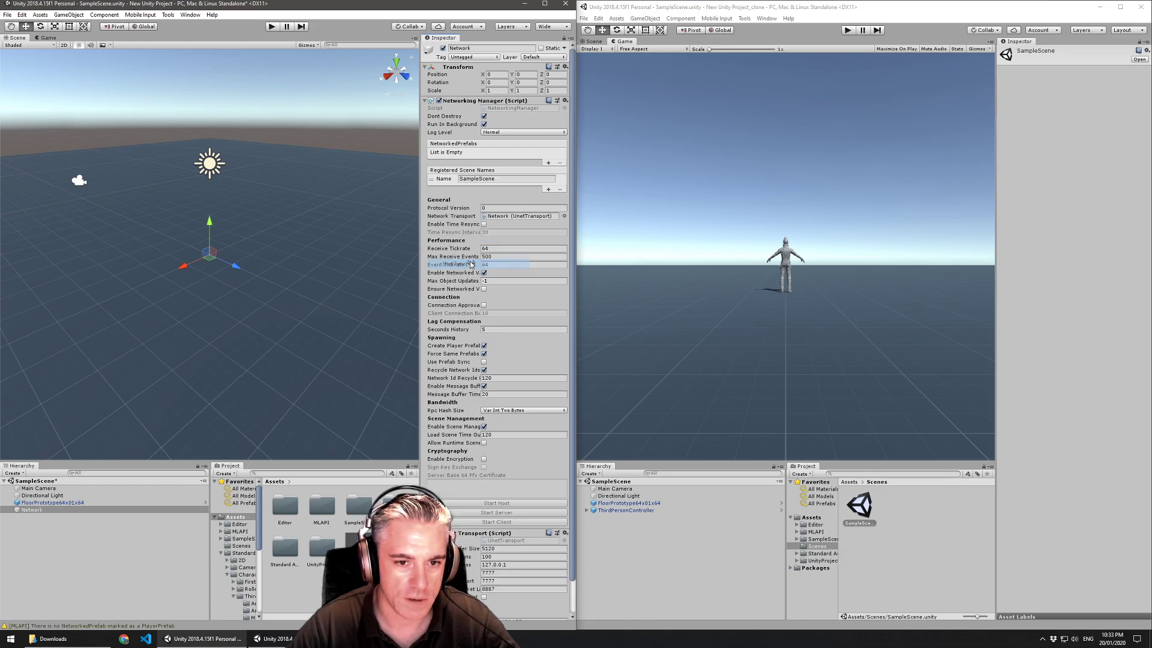
click(548, 162)
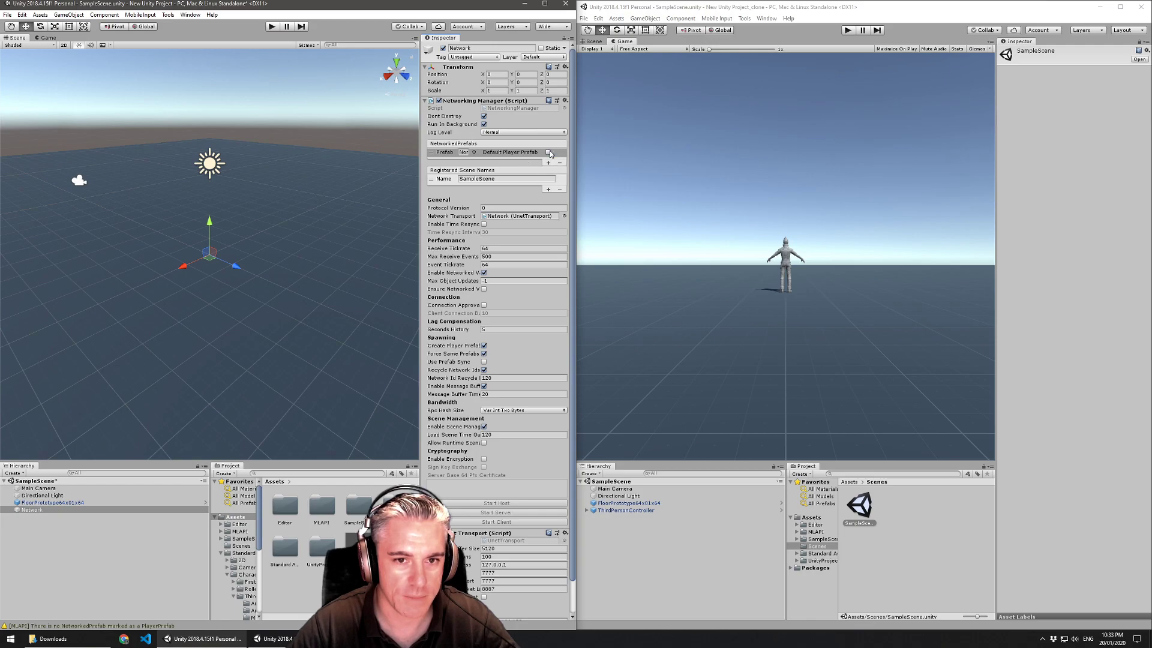
click(549, 153)
click(549, 152)
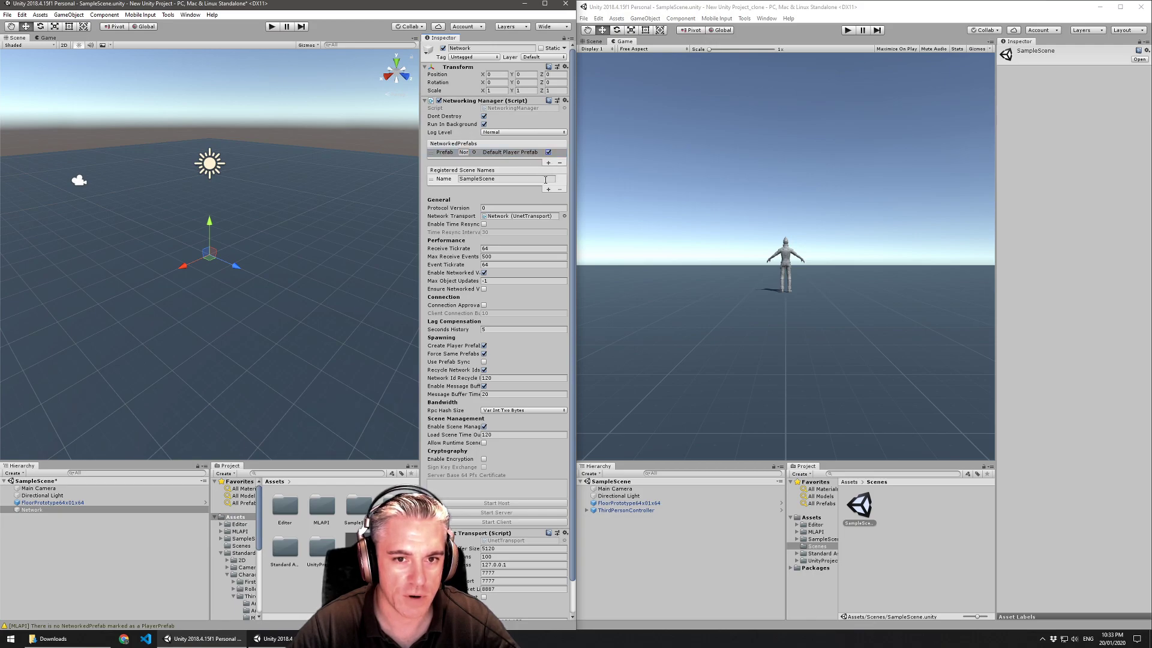
drag(360, 545, 460, 153)
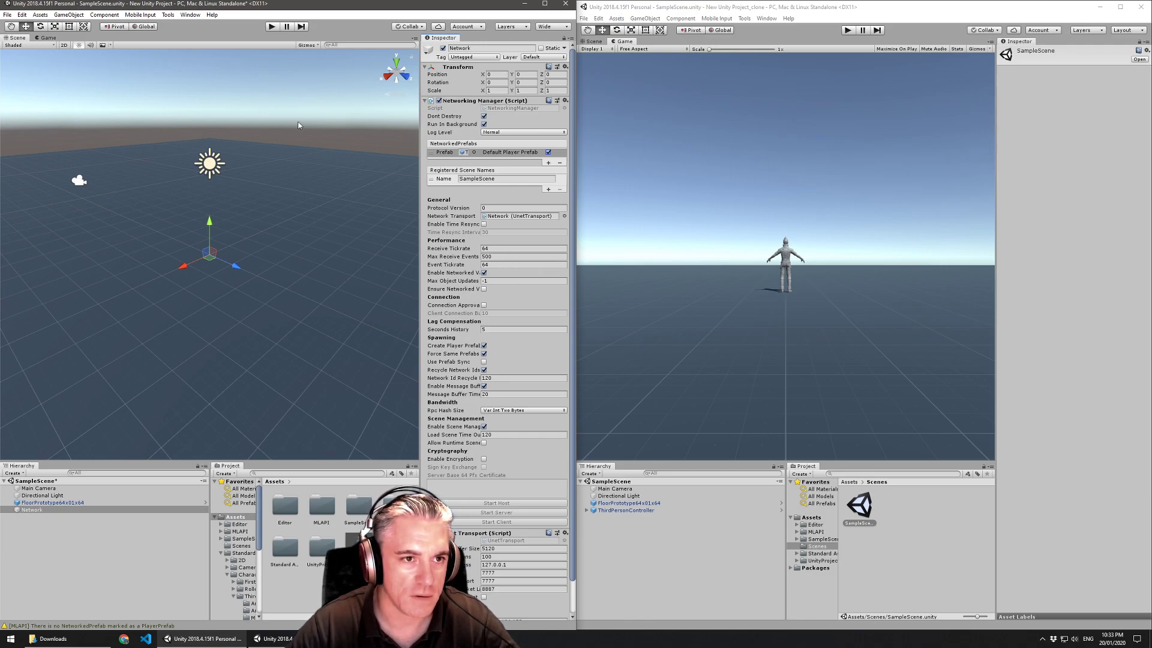
- Play as host and run the spawned ThirdPersonController around the floor with WASD
click(273, 27)
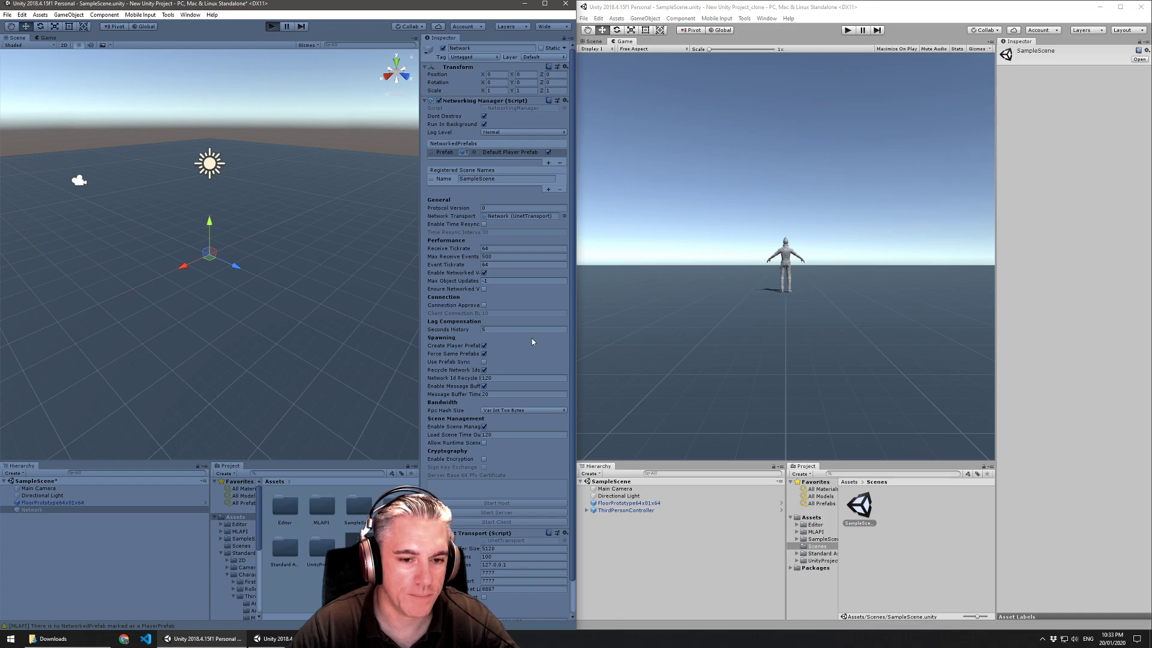
click(514, 503)
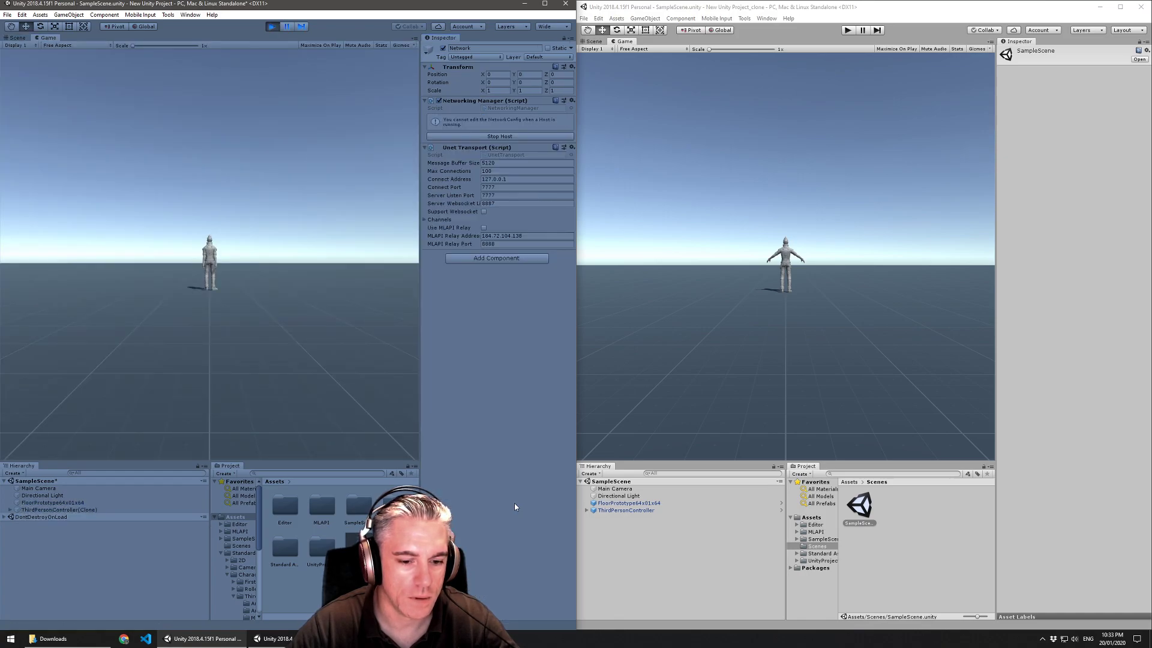
key(s)
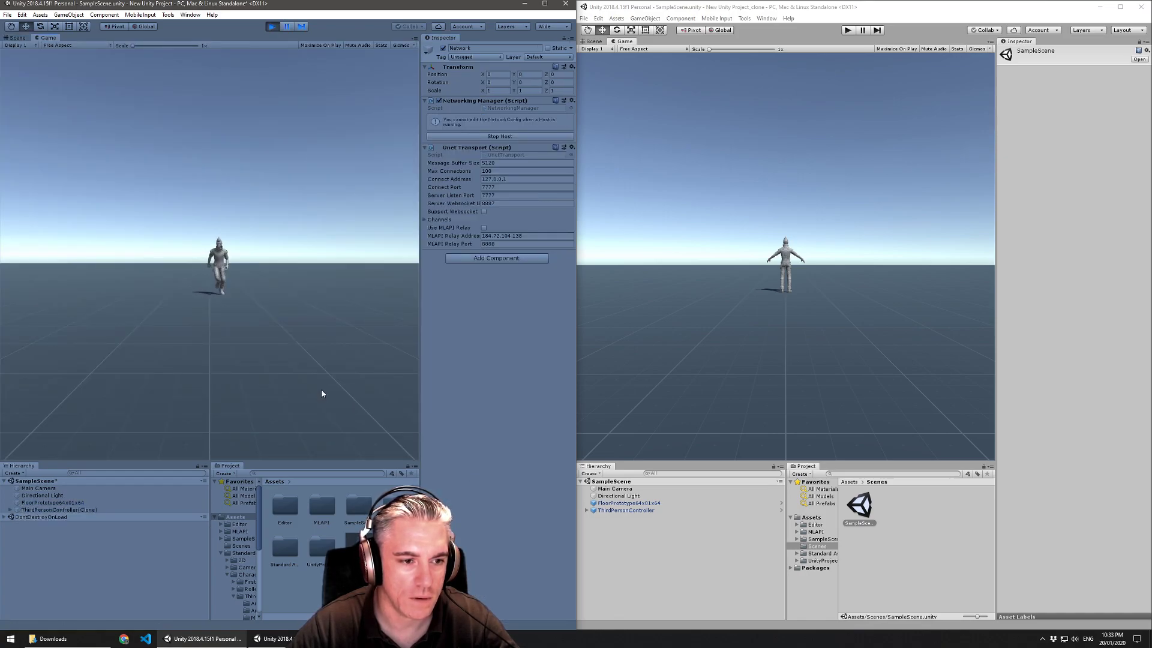
key(a)
key(d)
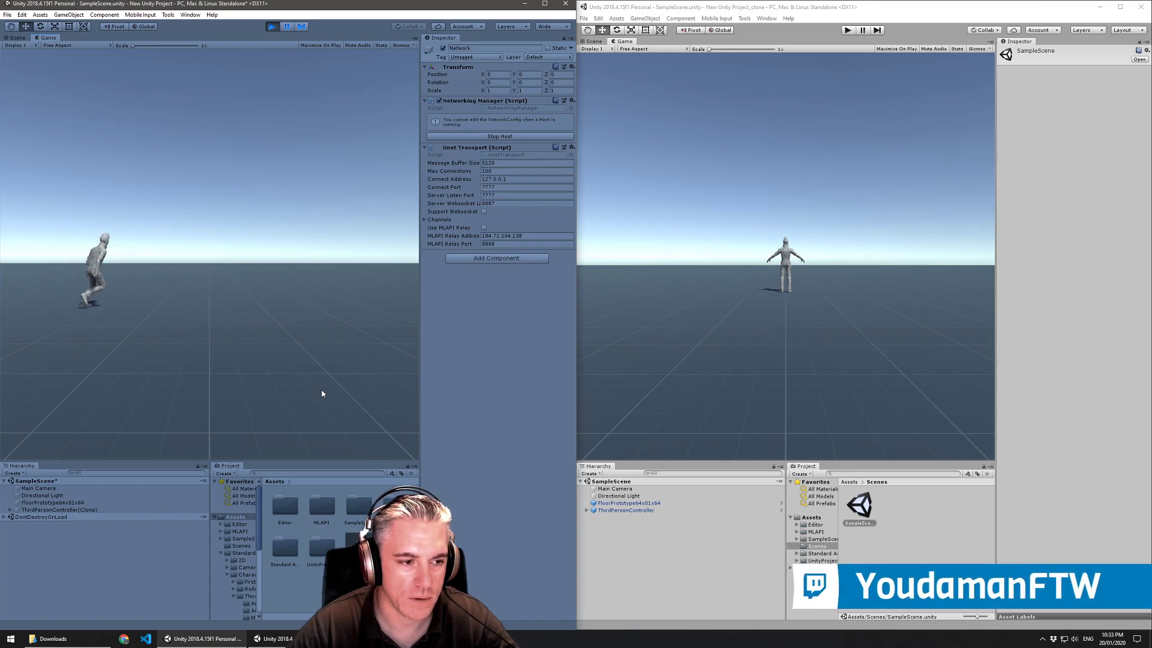
key(s)
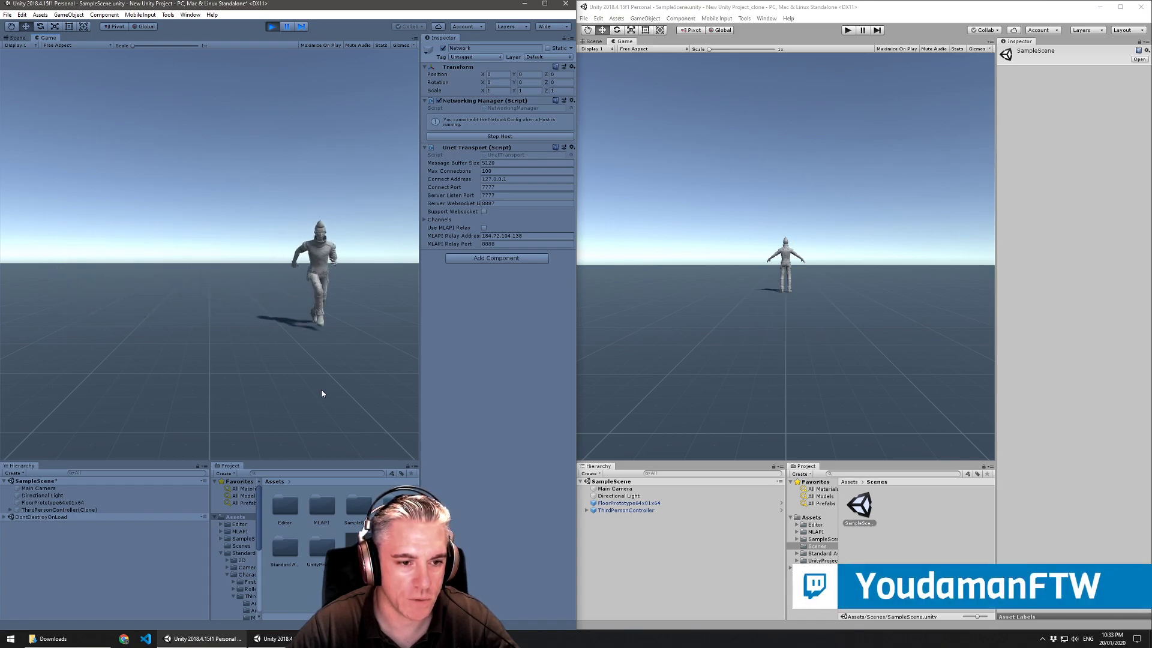
key(a)
key(w)
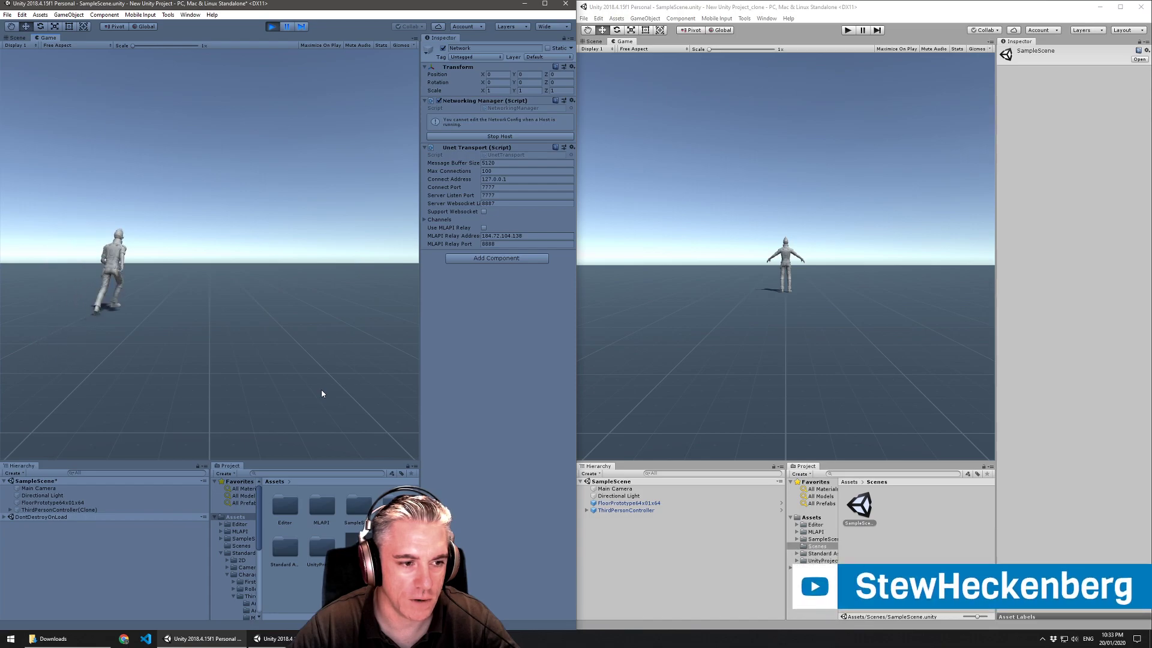
key(s)
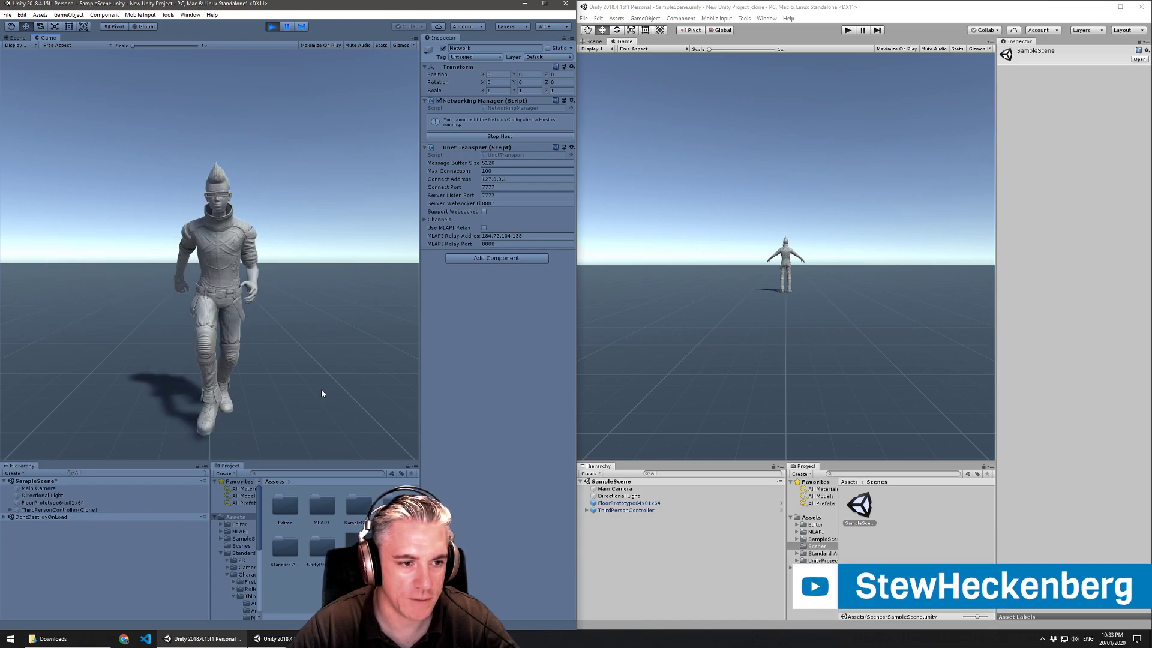
key(w)
key(a)
key(w)
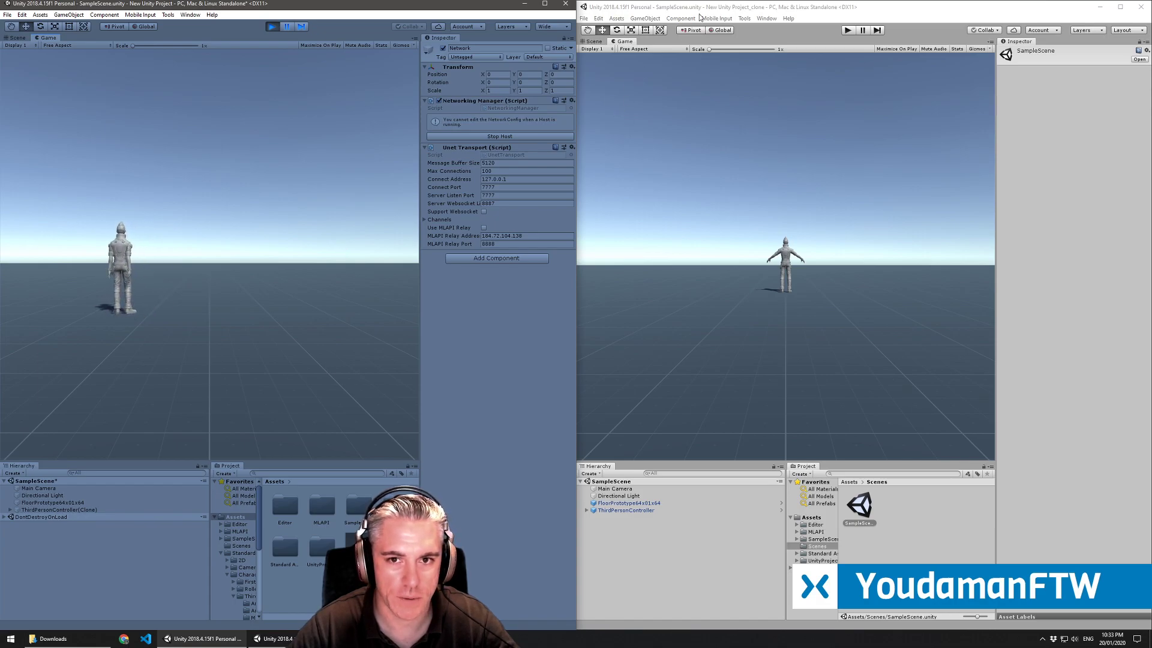
click(701, 11)
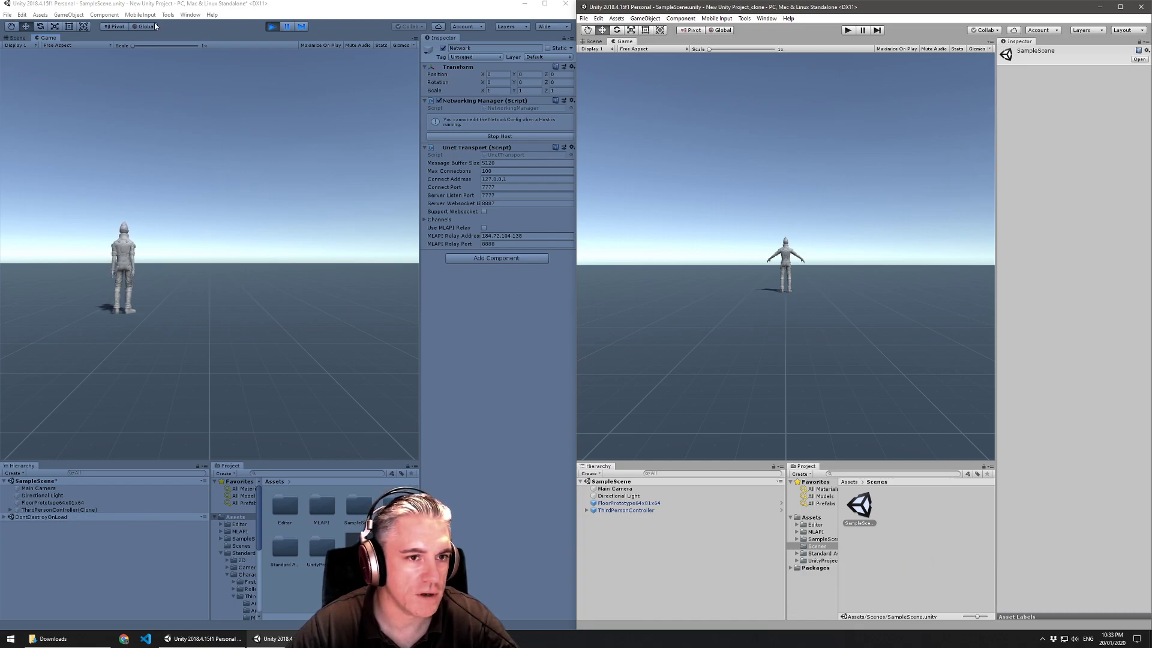
- Stop Play in the main editor and save the scene via File > Save
click(265, 27)
click(7, 15)
click(24, 51)
- In the cloned editor, reload the changed scene and select the Network object
click(684, 8)
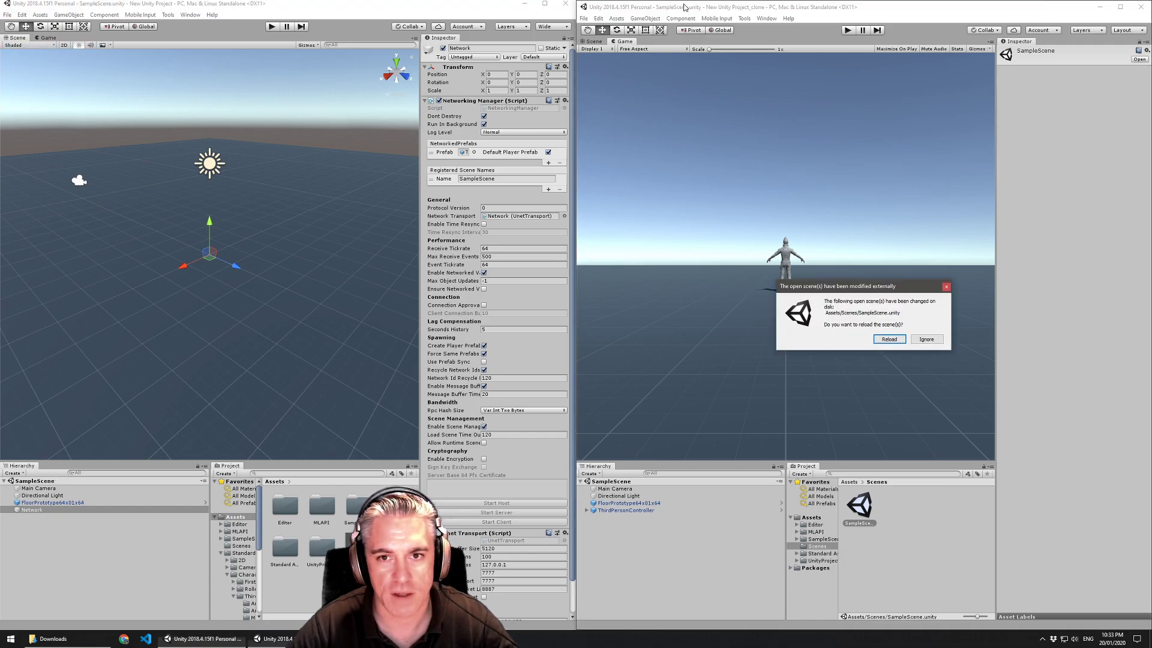
click(888, 340)
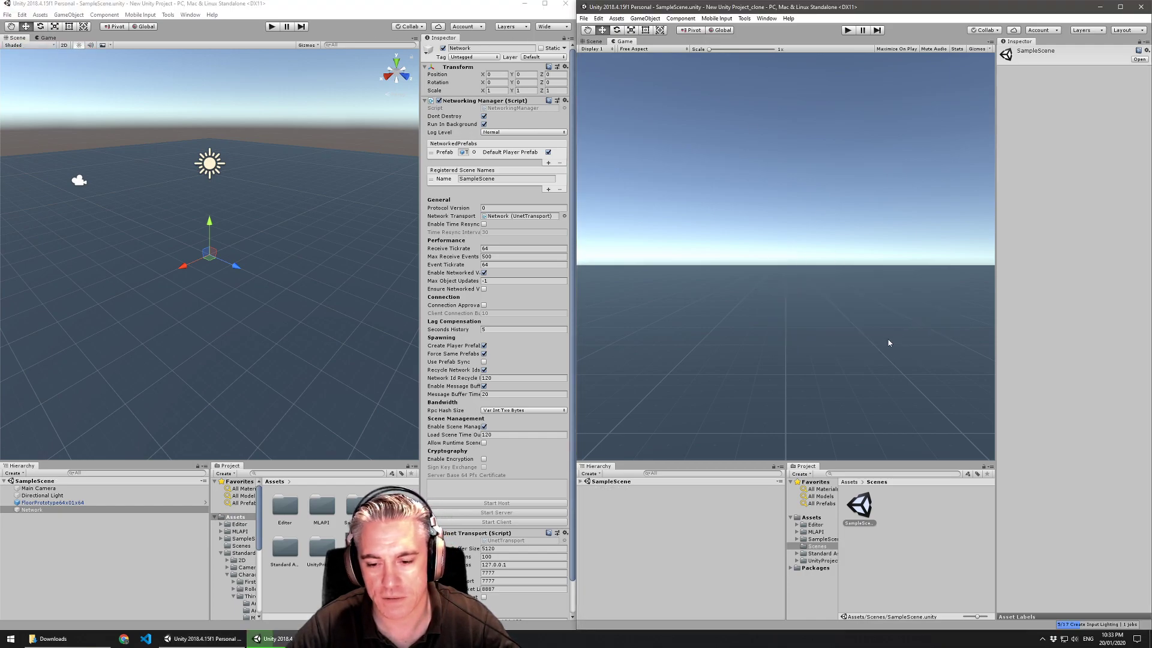
click(582, 481)
click(607, 510)
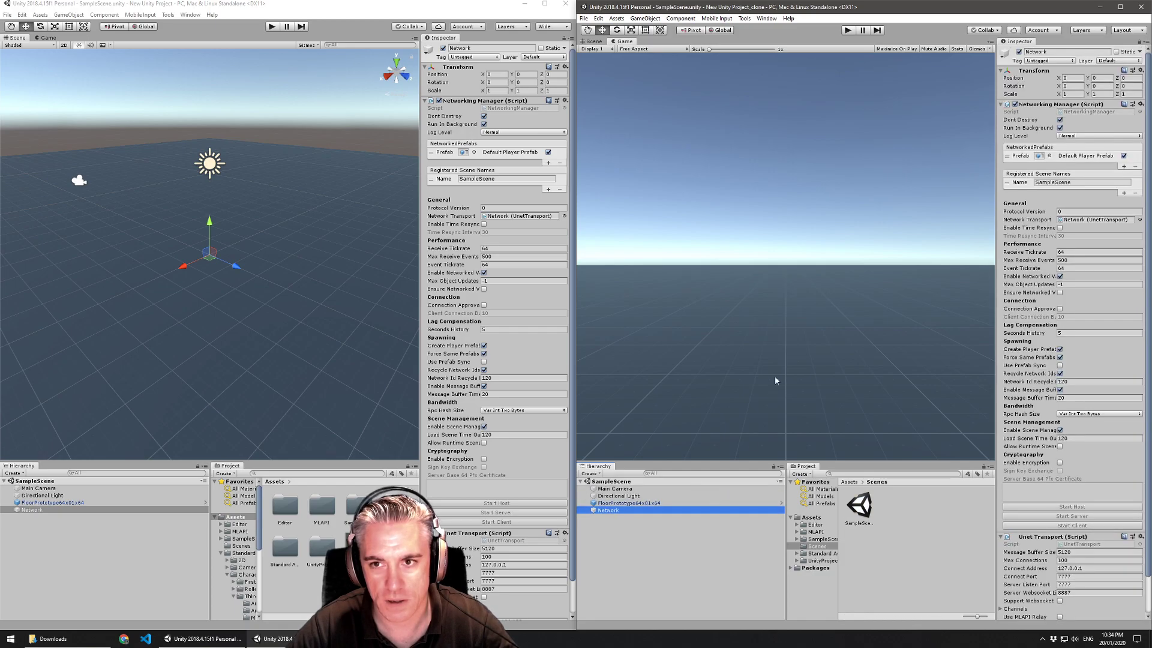
- Play the clone as host with its character spawned, then start Play in the main editor
click(847, 30)
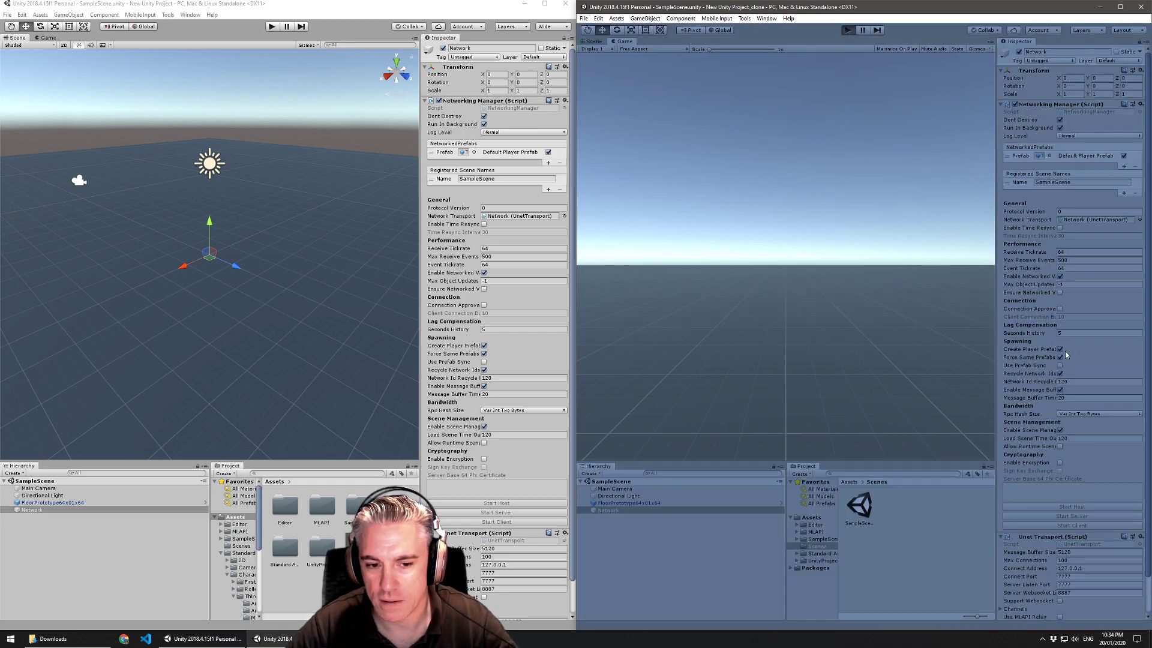
click(1072, 507)
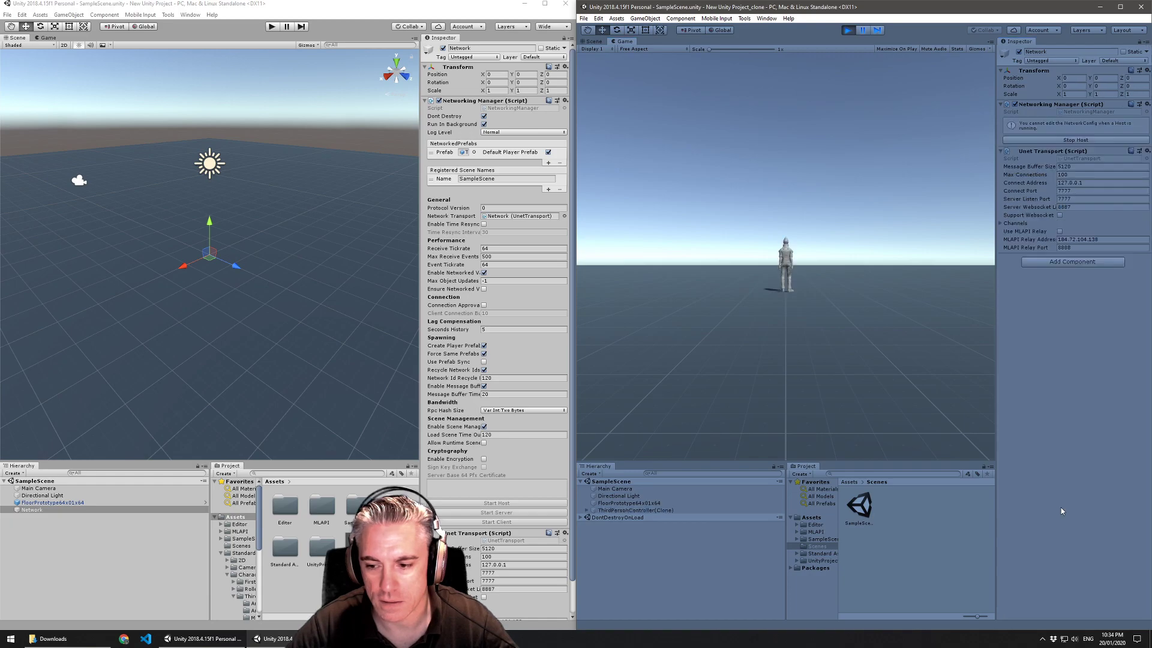
key(s)
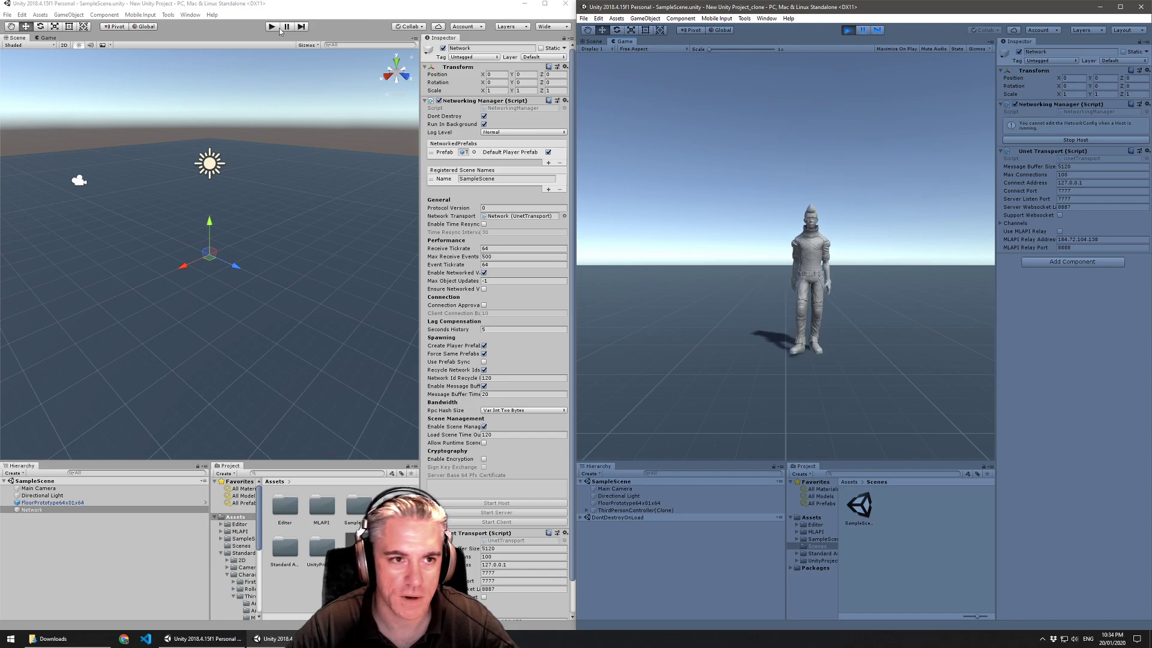
click(247, 26)
click(274, 28)
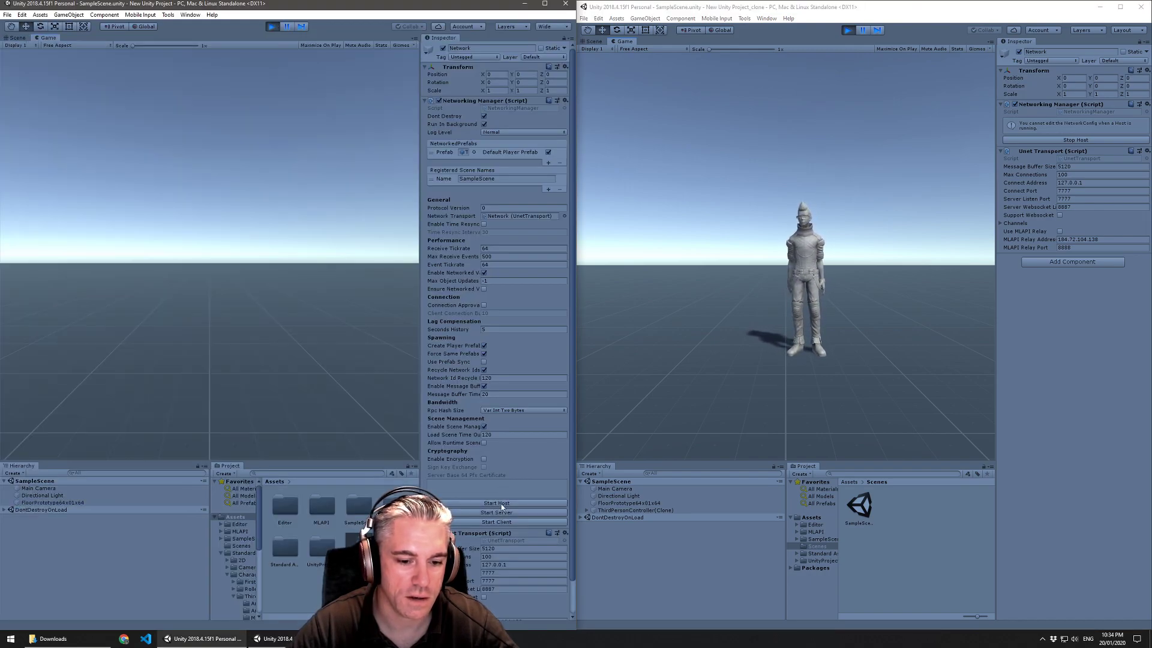
- Connect the main editor as a client and run its character around with WASD
click(496, 515)
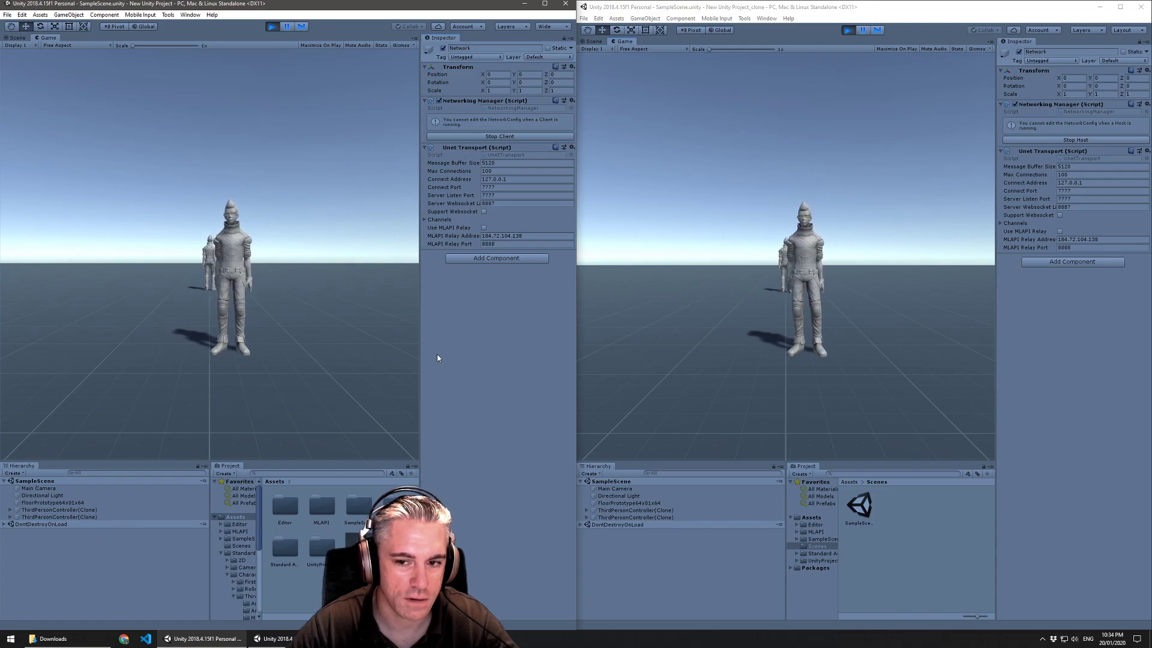
key(s)
key(d)
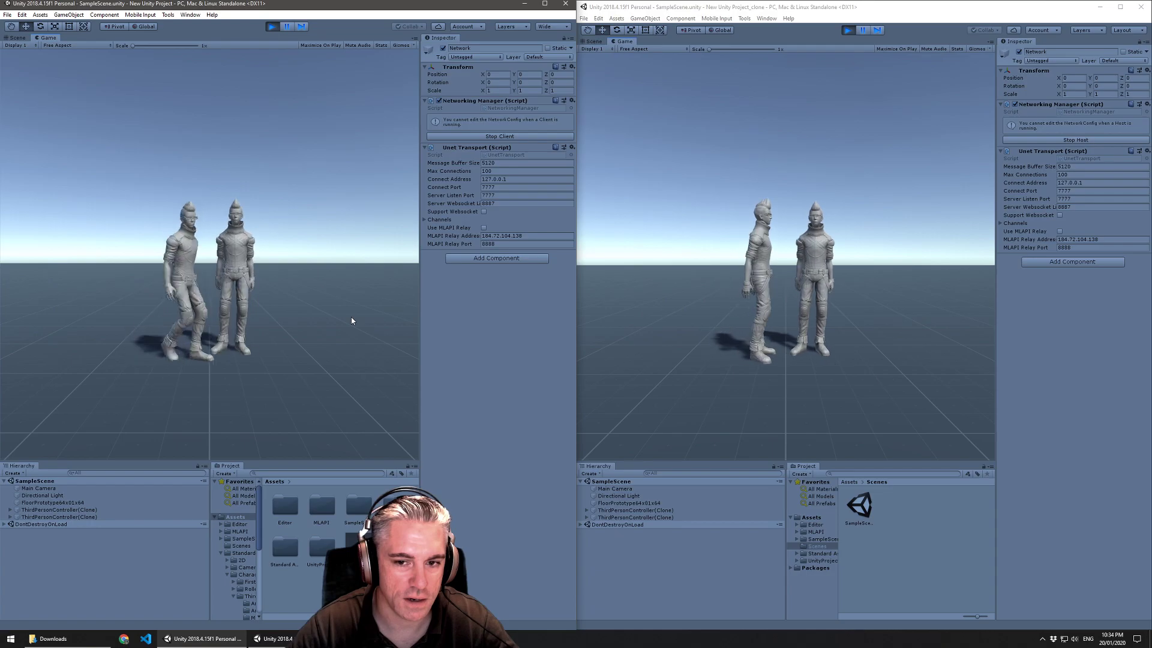
key(a)
key(w)
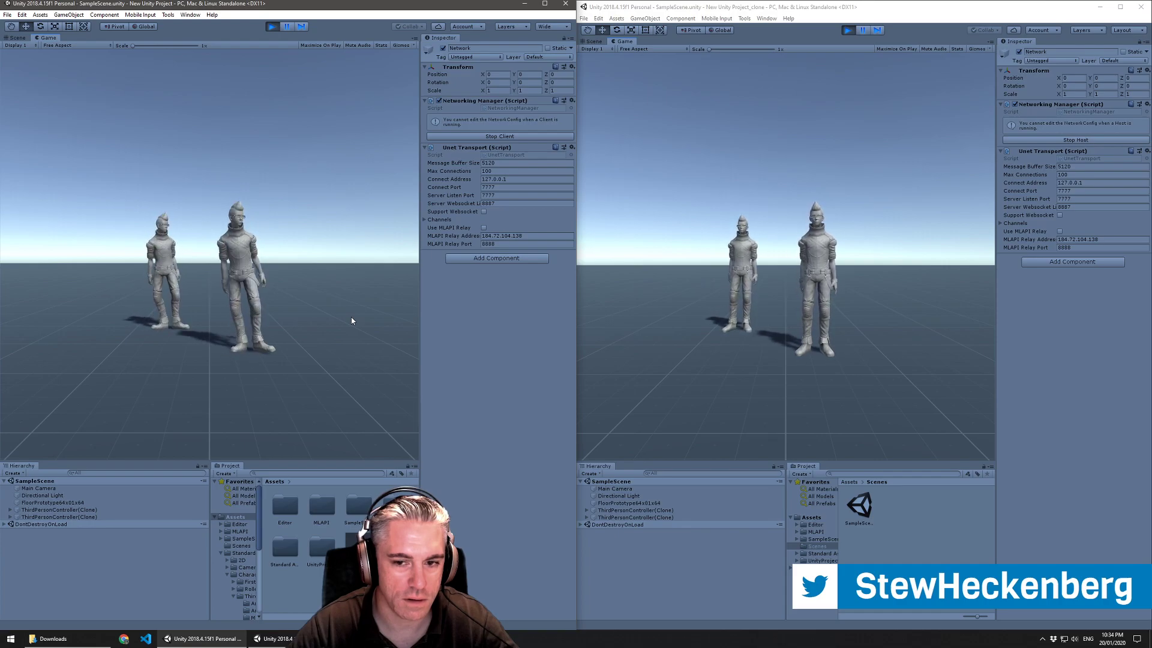
- Run the host character around with WASD in the clone's Game view to compare syncing
click(885, 252)
key(s)
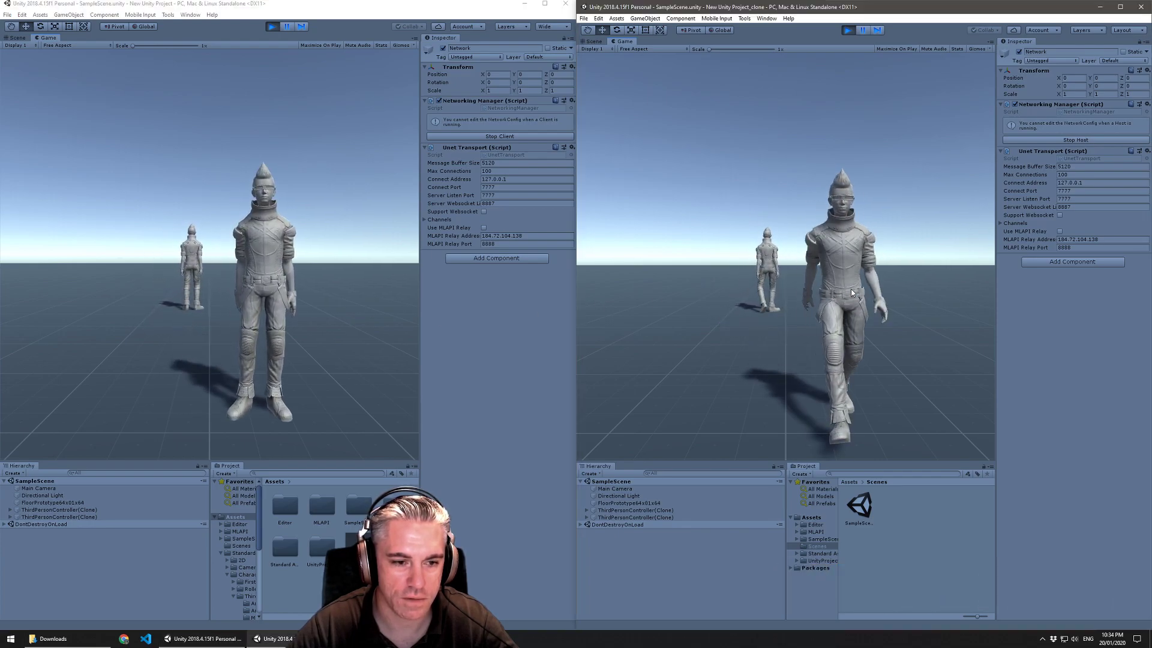
key(w)
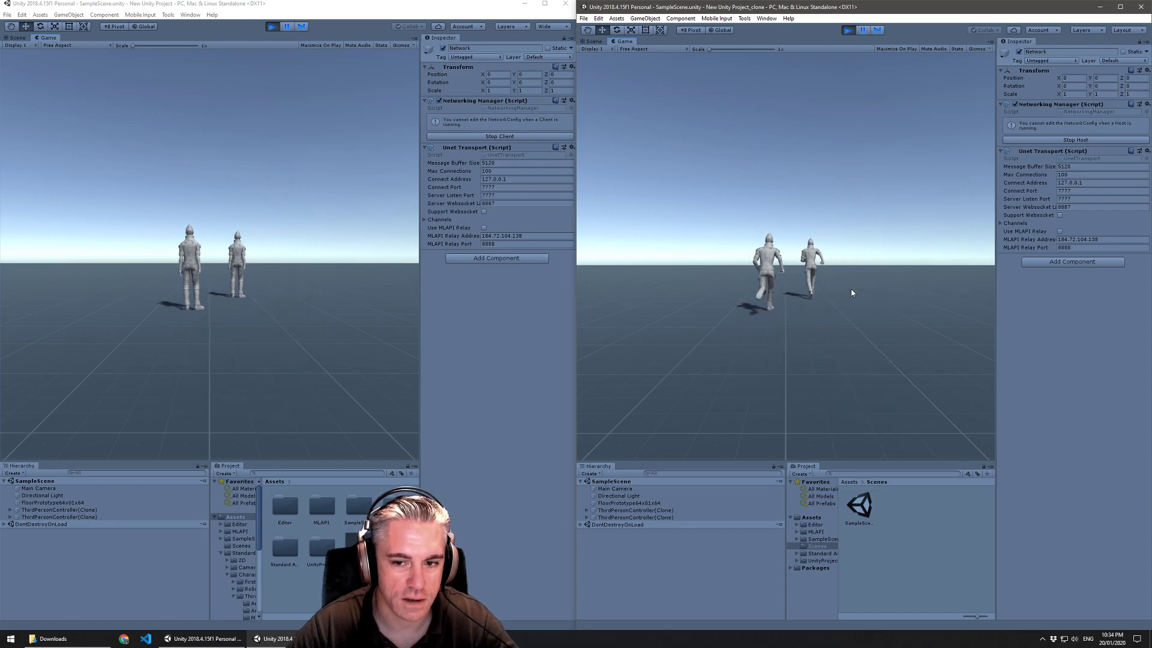
key(s)
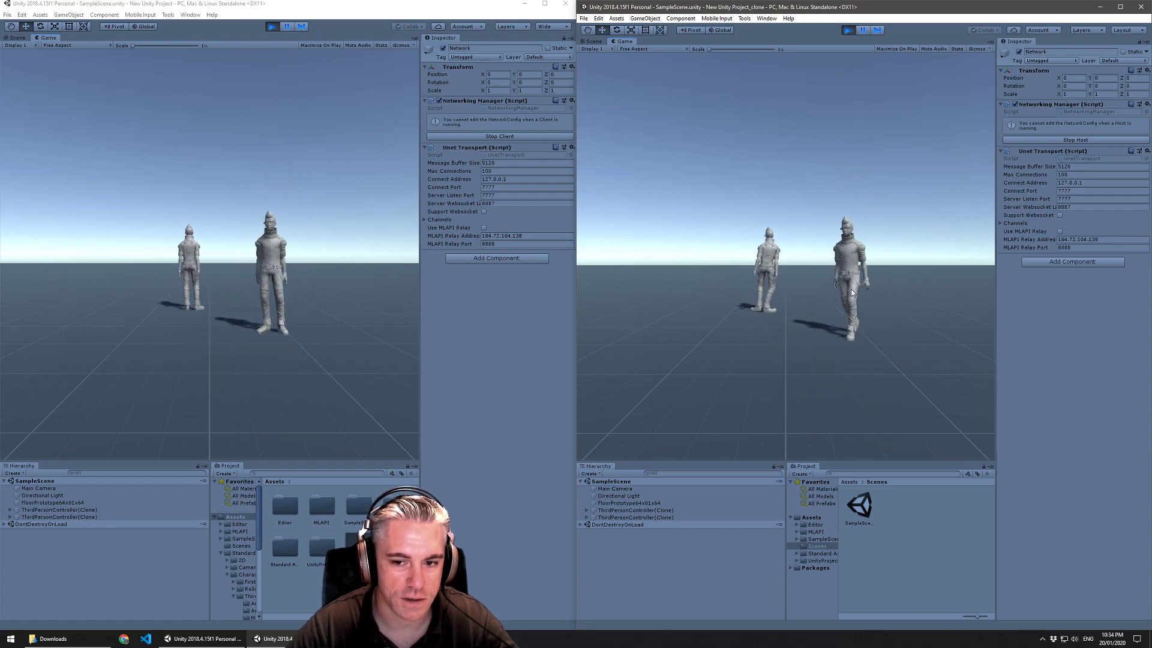
key(a)
key(w)
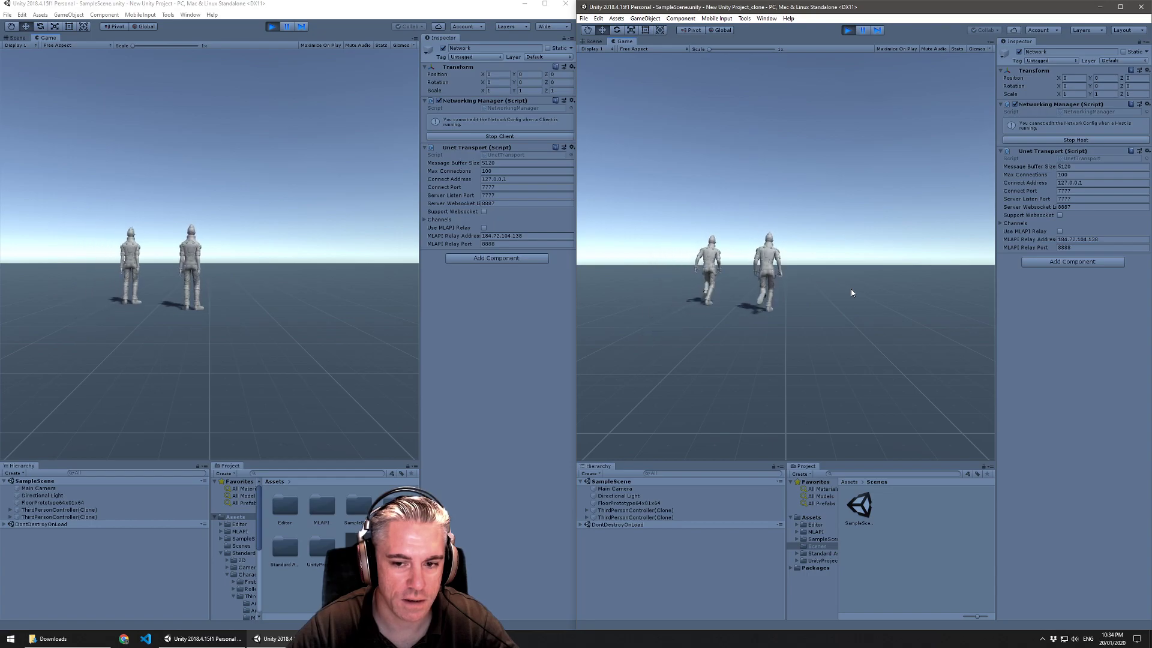
key(a)
key(s)
key(d)
key(w)
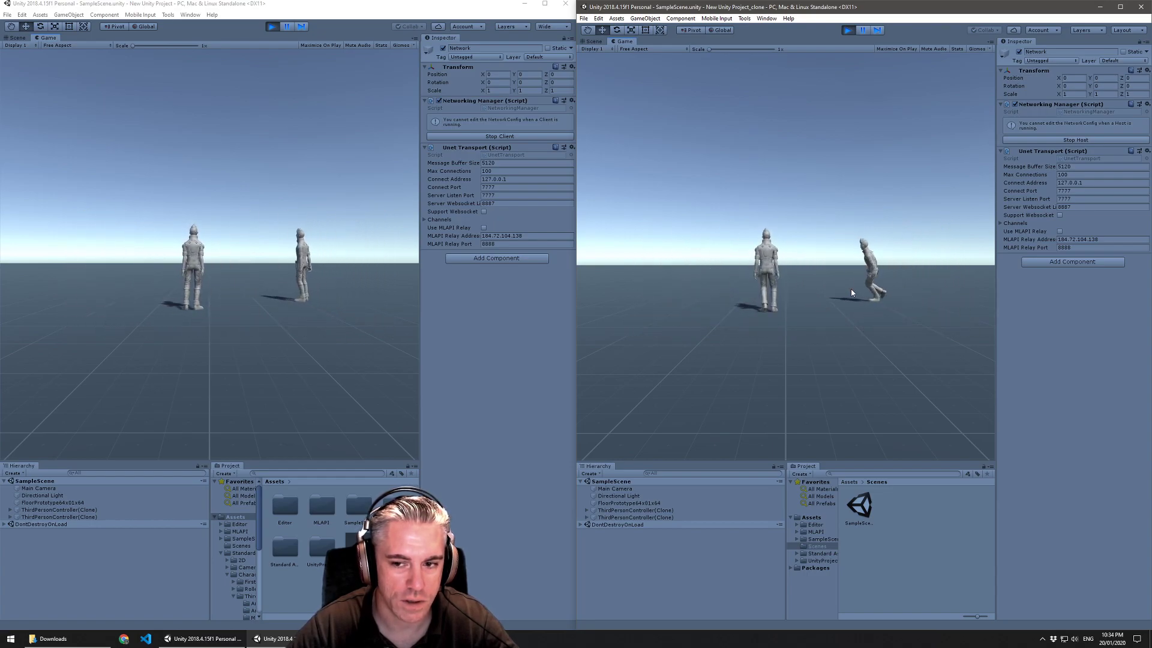
key(s)
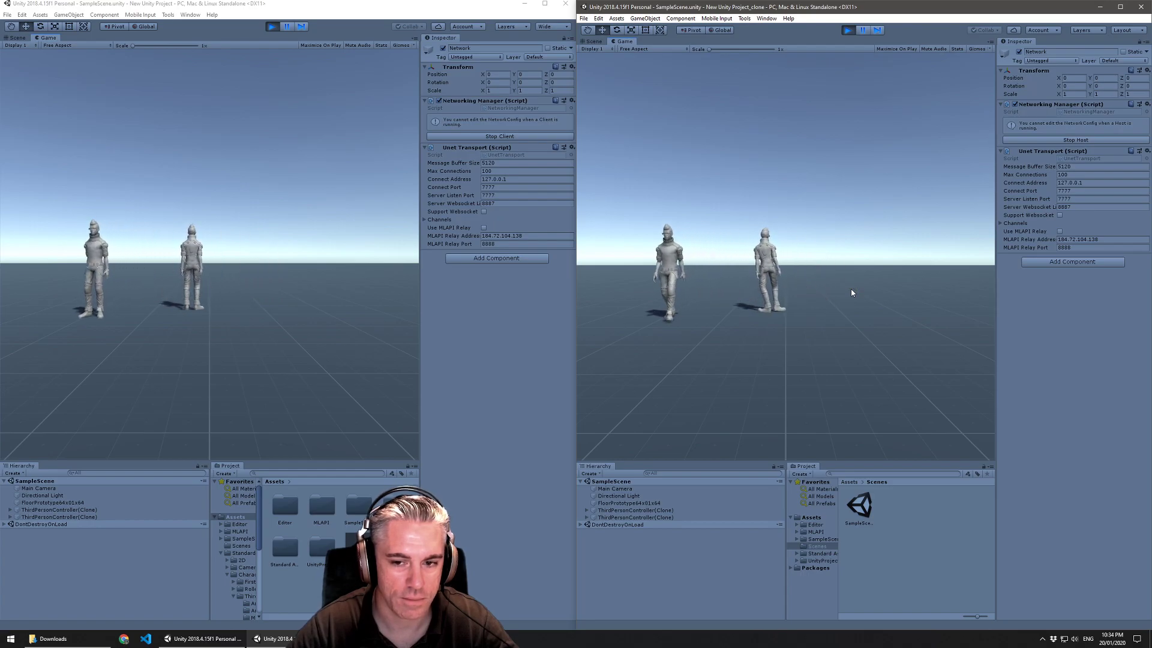
key(d)
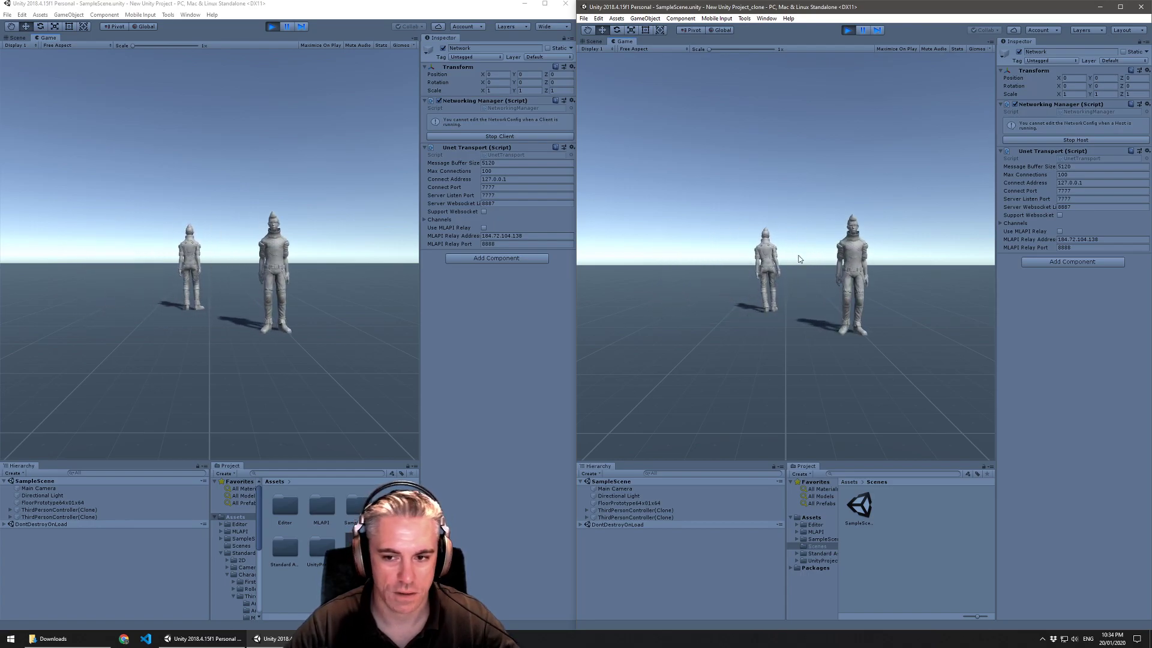
- Exit Play mode in both editors and open the ThirdPersonController prefab for editing
click(271, 26)
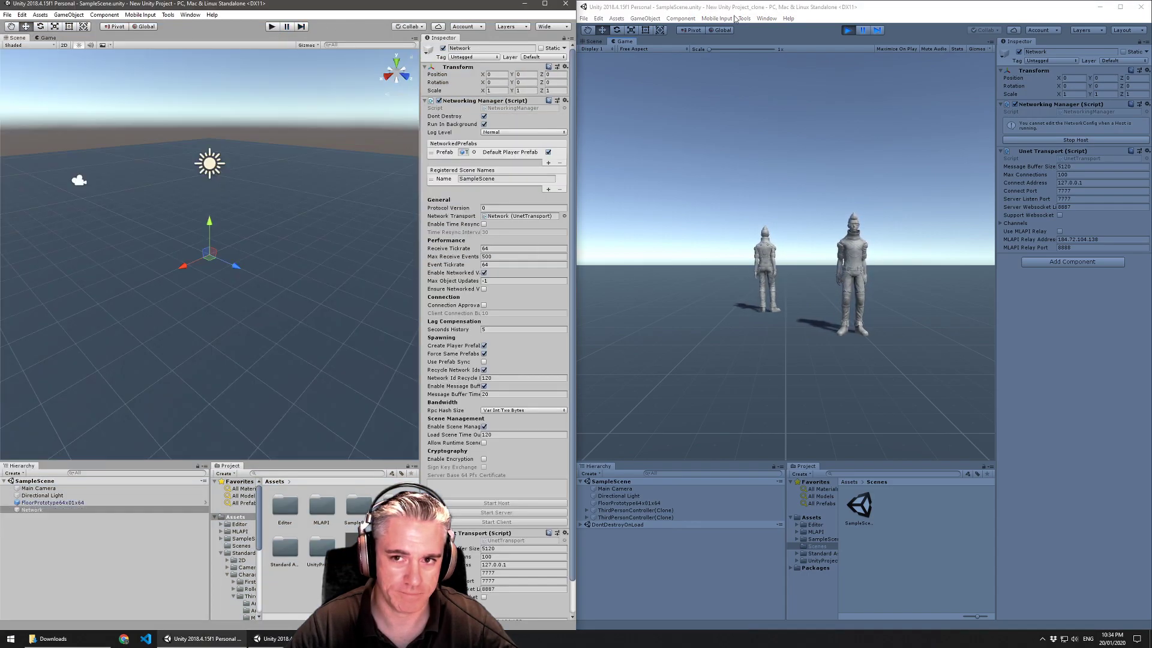
click(846, 30)
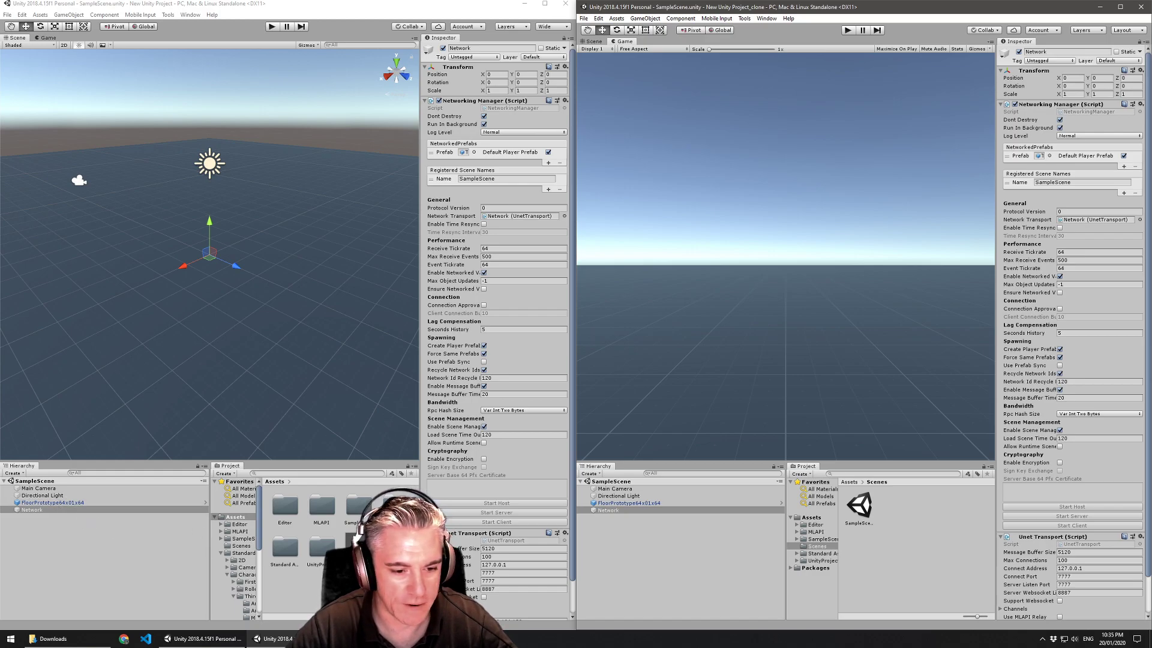
double_click(359, 547)
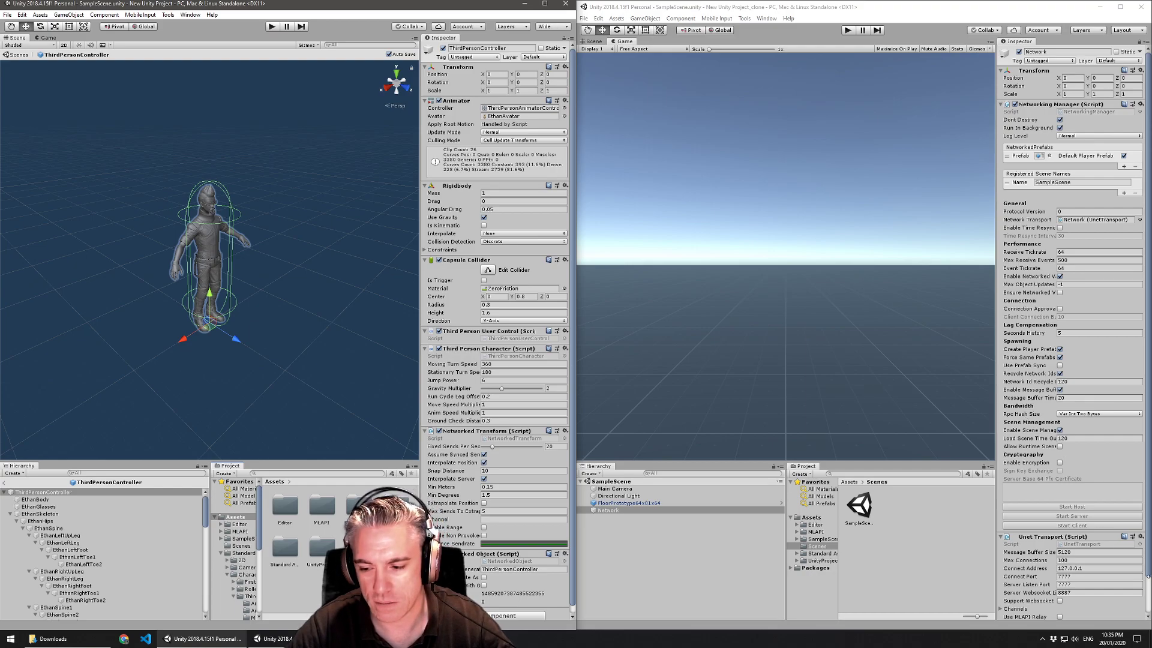
- Browse to Dropbox > Unity Projects > shooter project > New Unity Project > Assets
click(44, 640)
click(334, 231)
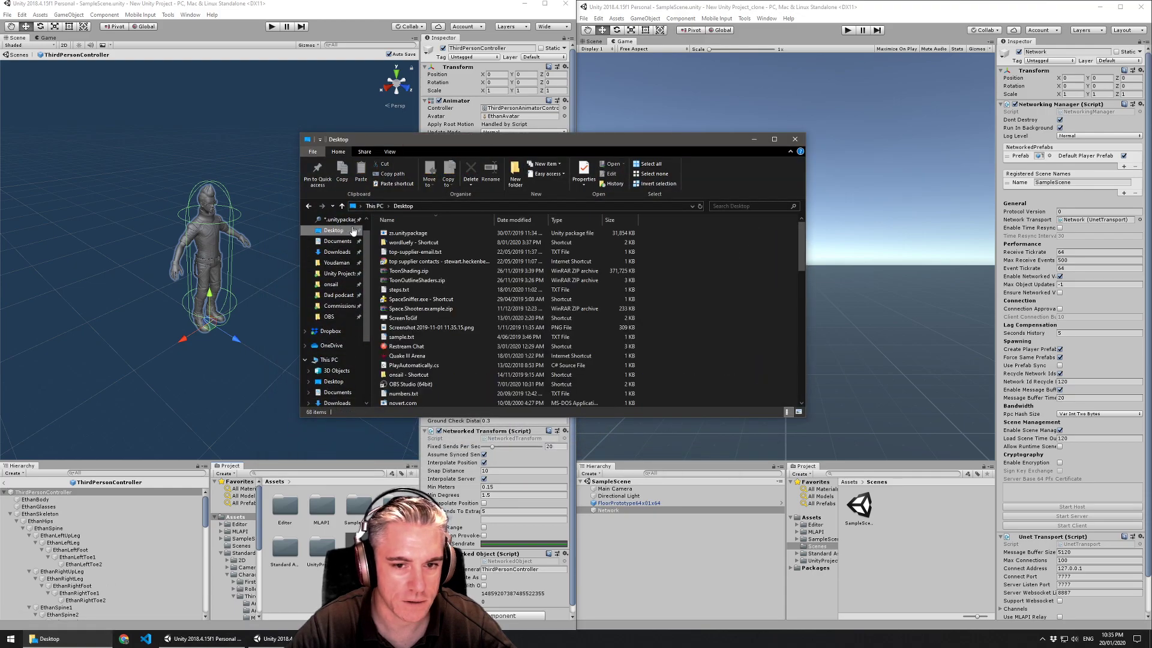
scroll(485, 333, down, 8)
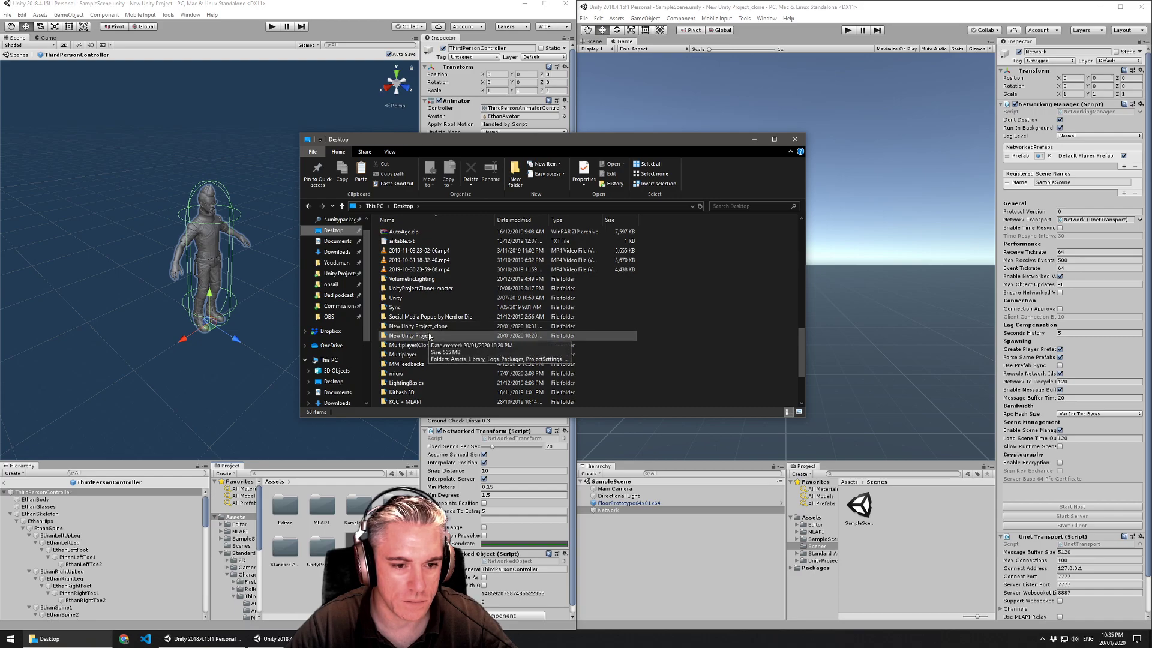
scroll(429, 337, up, 3)
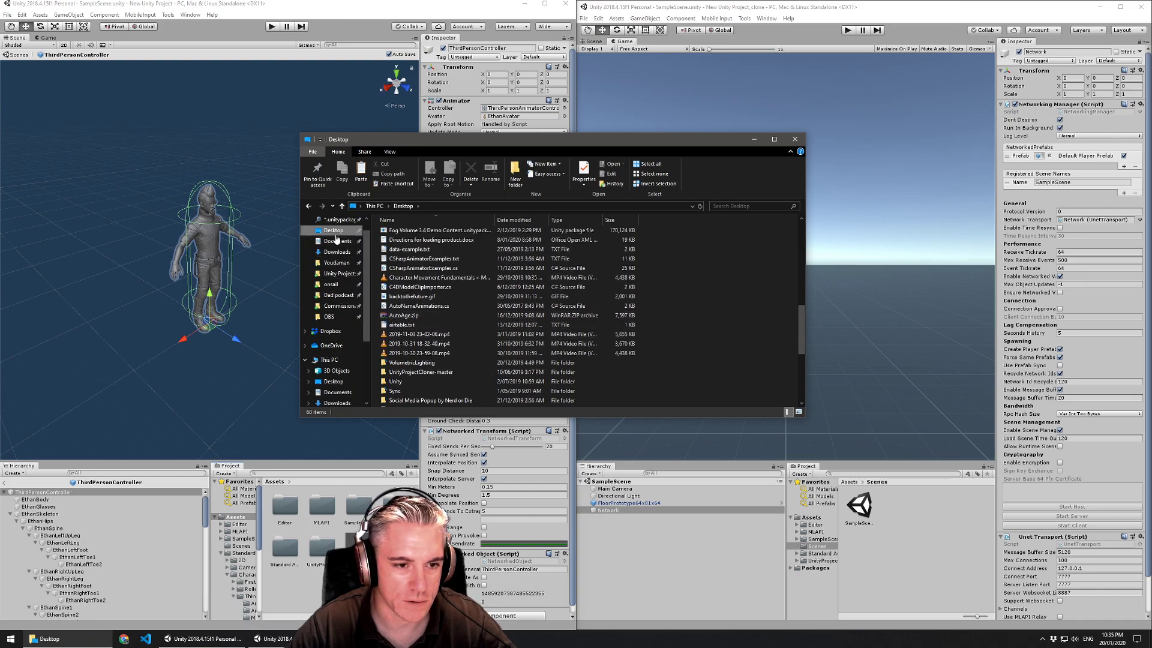
click(331, 331)
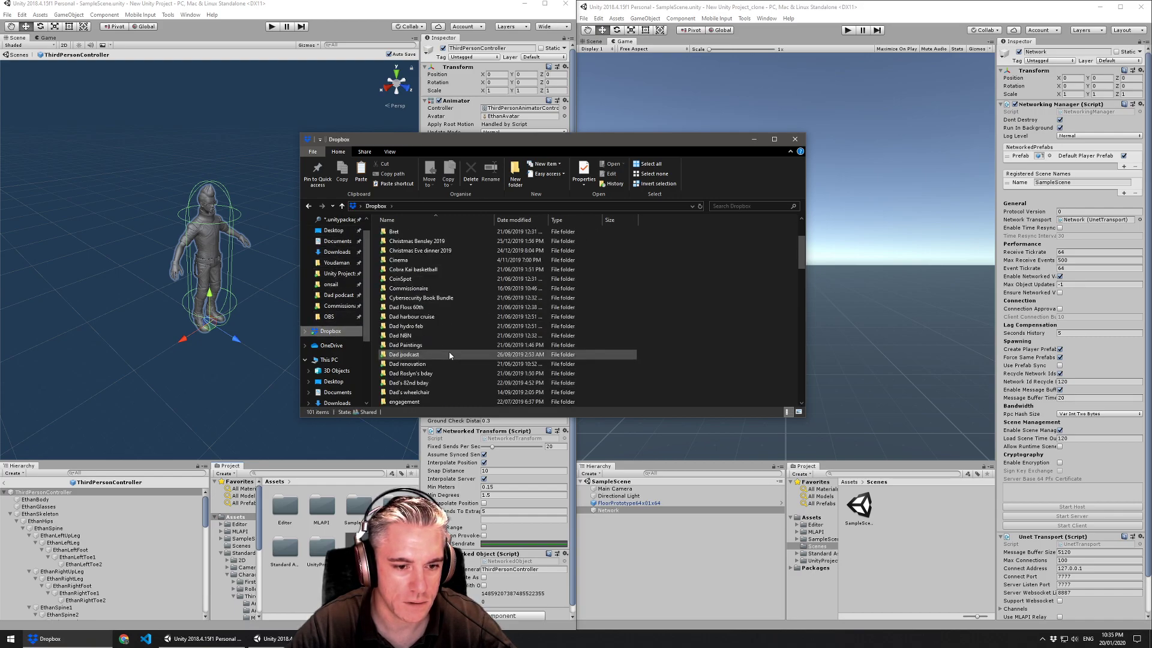
click(338, 273)
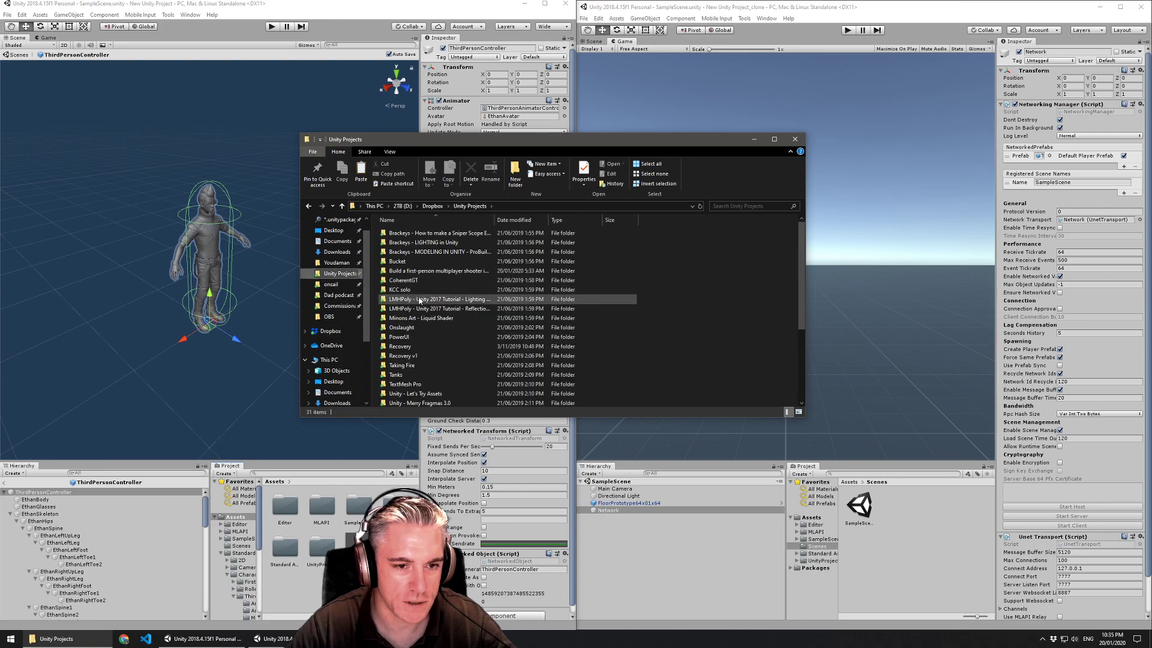
scroll(423, 336, down, 4)
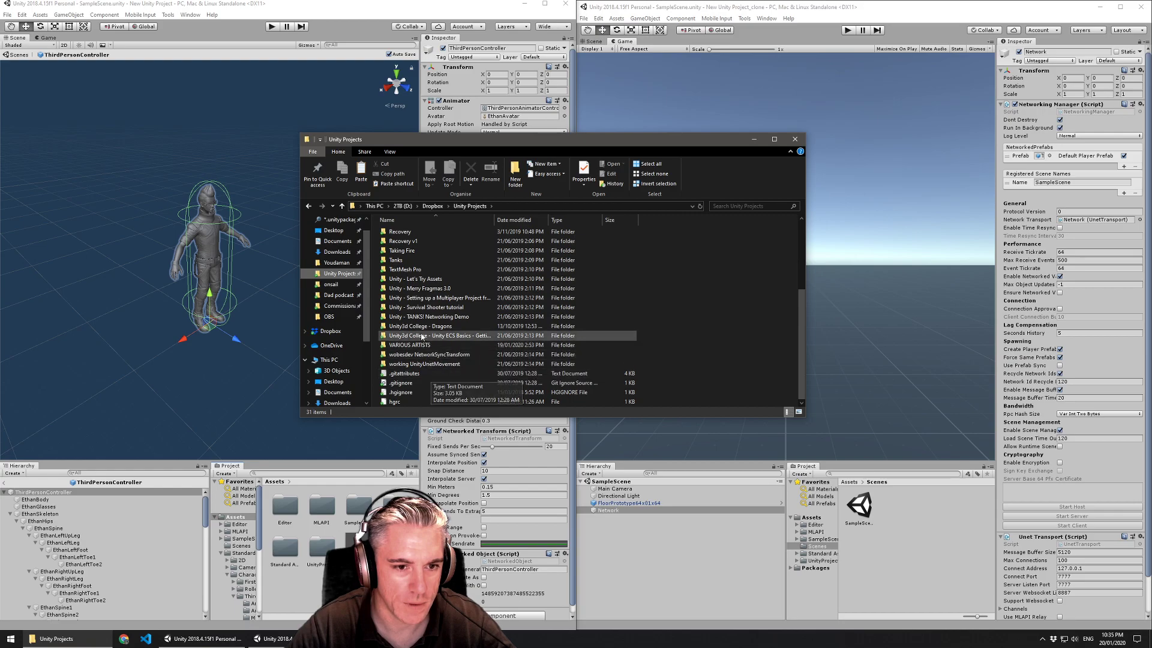
scroll(420, 333, up, 4)
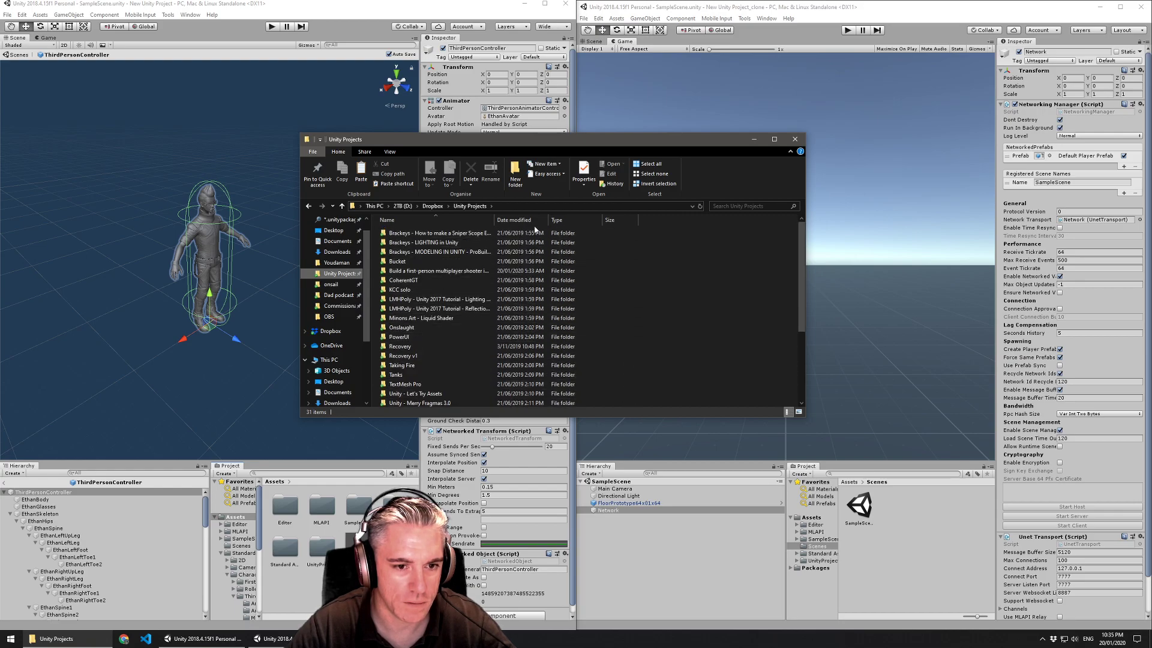
double_click(462, 271)
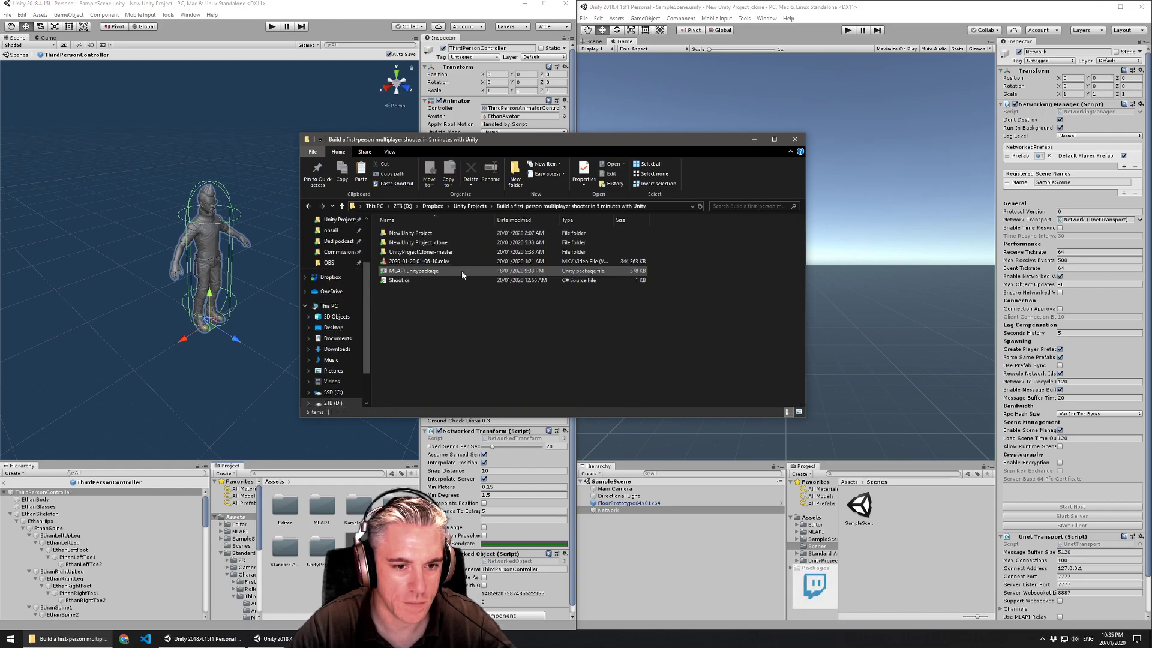
double_click(421, 236)
double_click(403, 234)
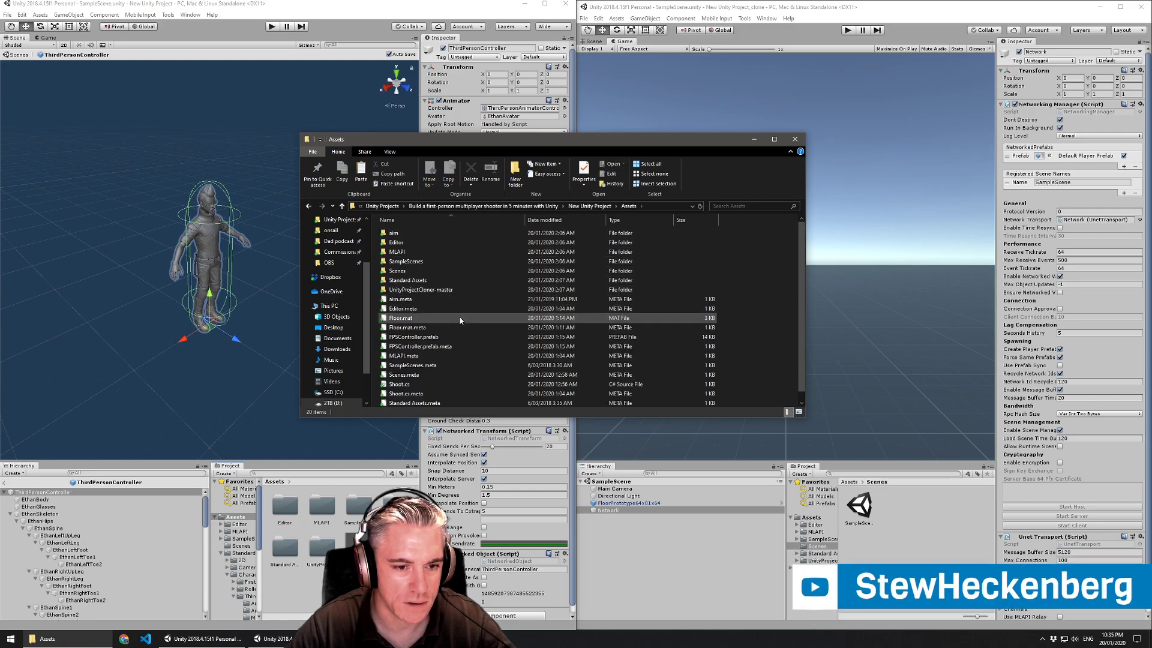
scroll(460, 320, down, 1)
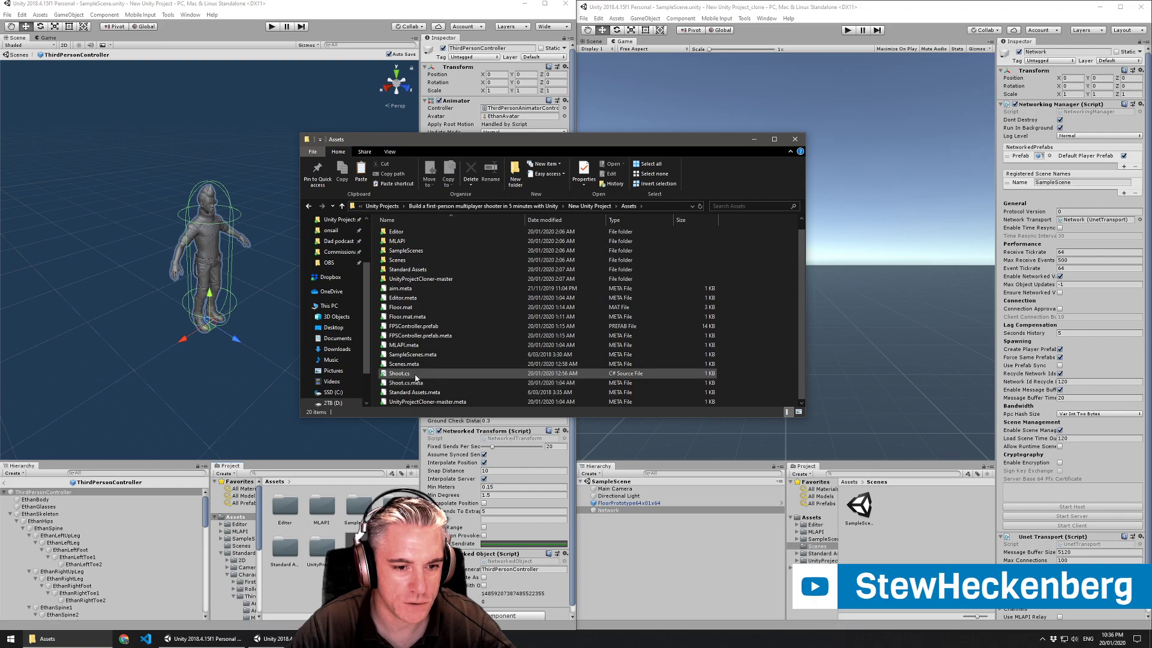
- Copy Shoot.cs to the desktop, rename it Player.cs, and drag it into Unity
drag(399, 375, 627, 372)
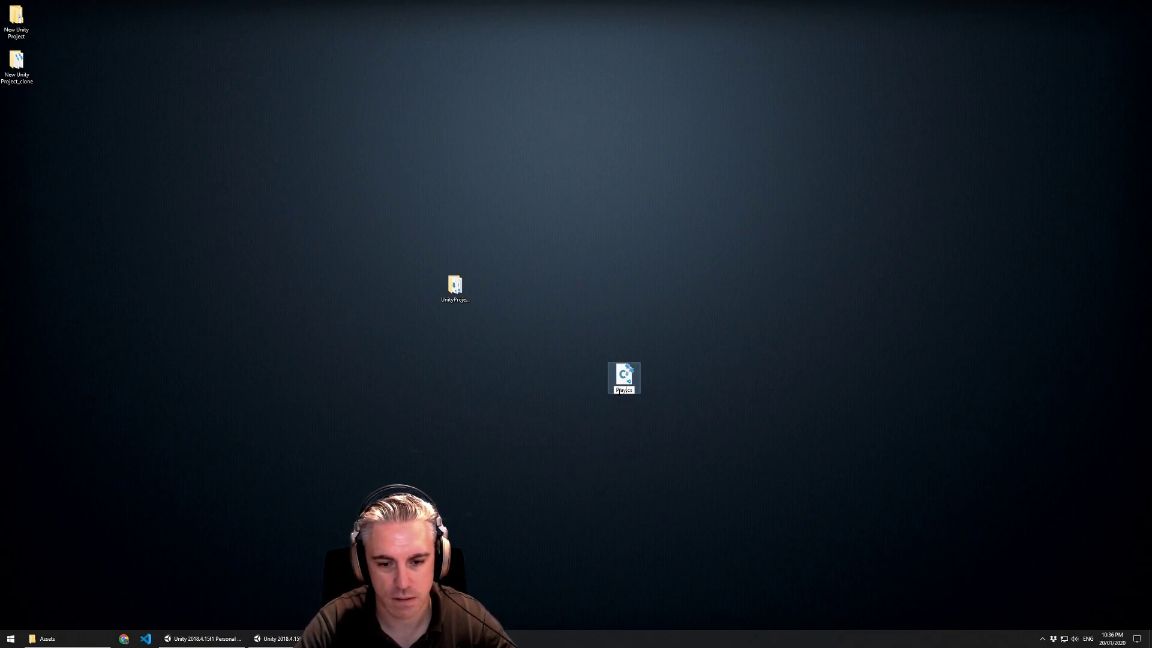
text(er)
key(Return)
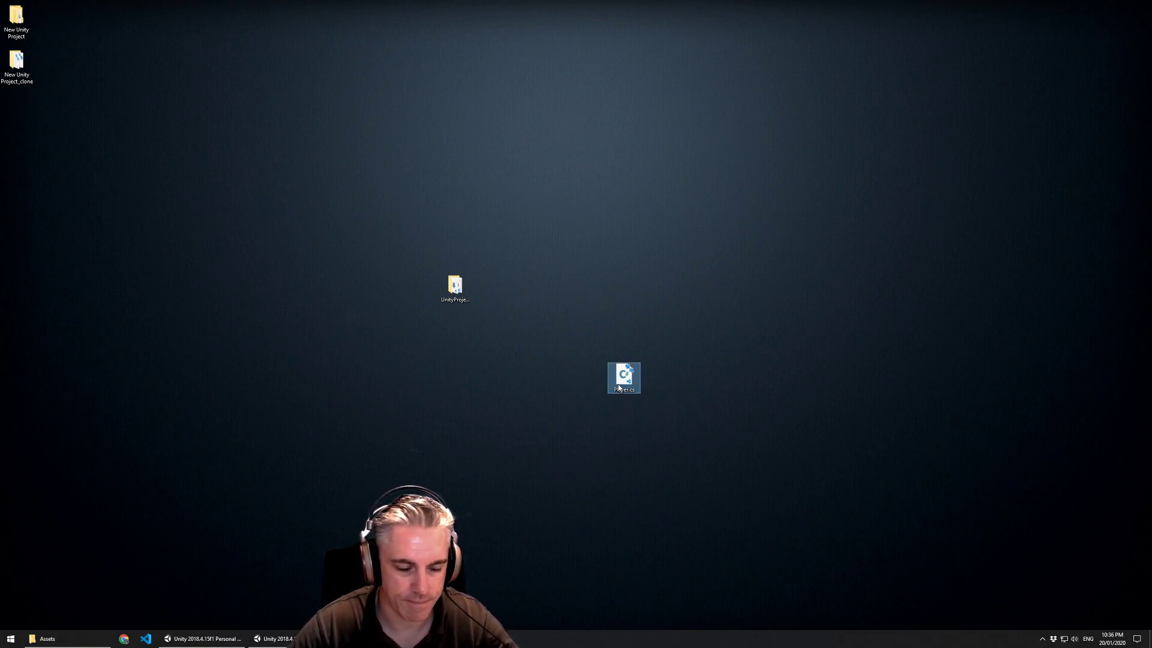
drag(619, 388, 360, 591)
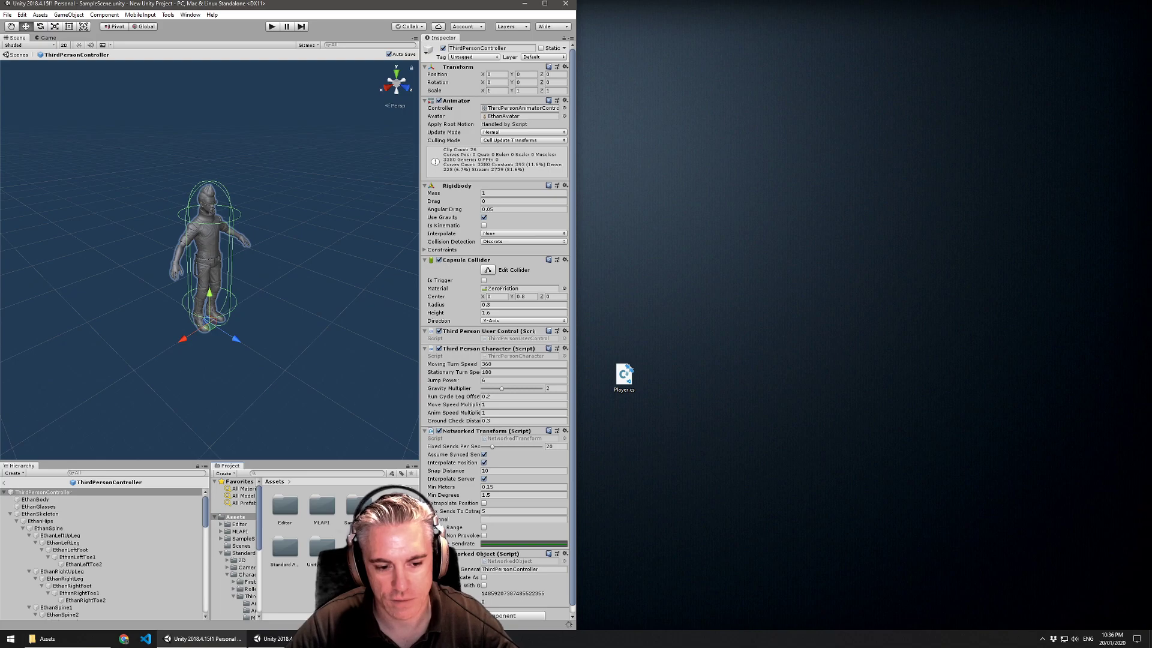
- Open Player.cs in VS Code beside Unity and rename the class Shoot to Player
double_click(359, 546)
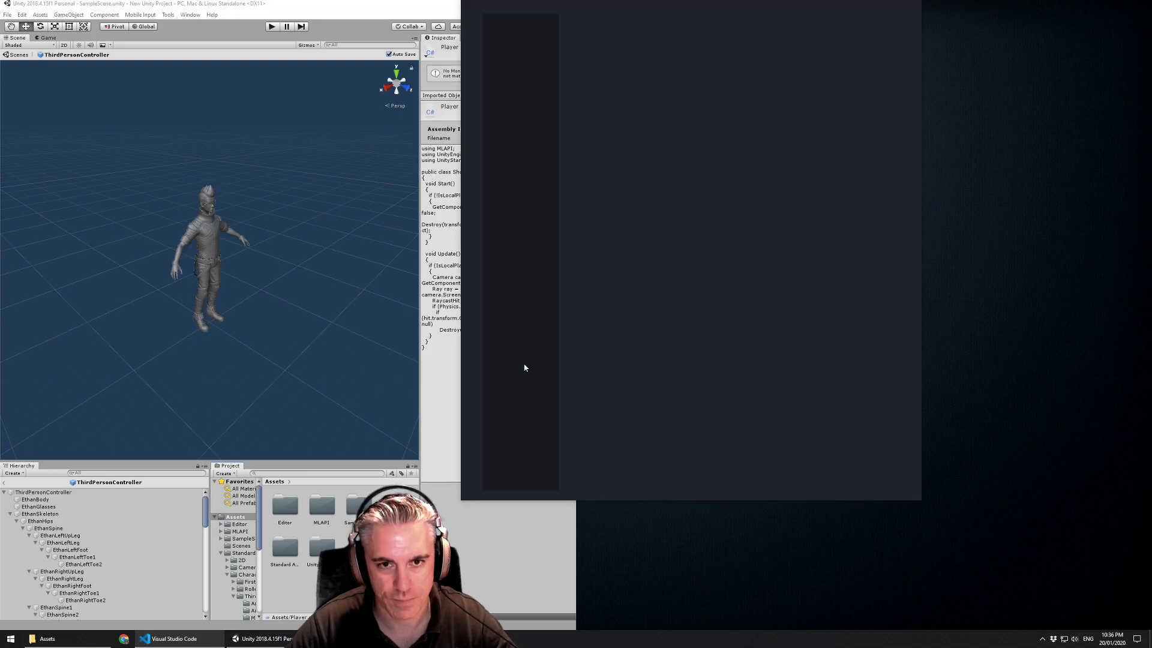
key(super+Right)
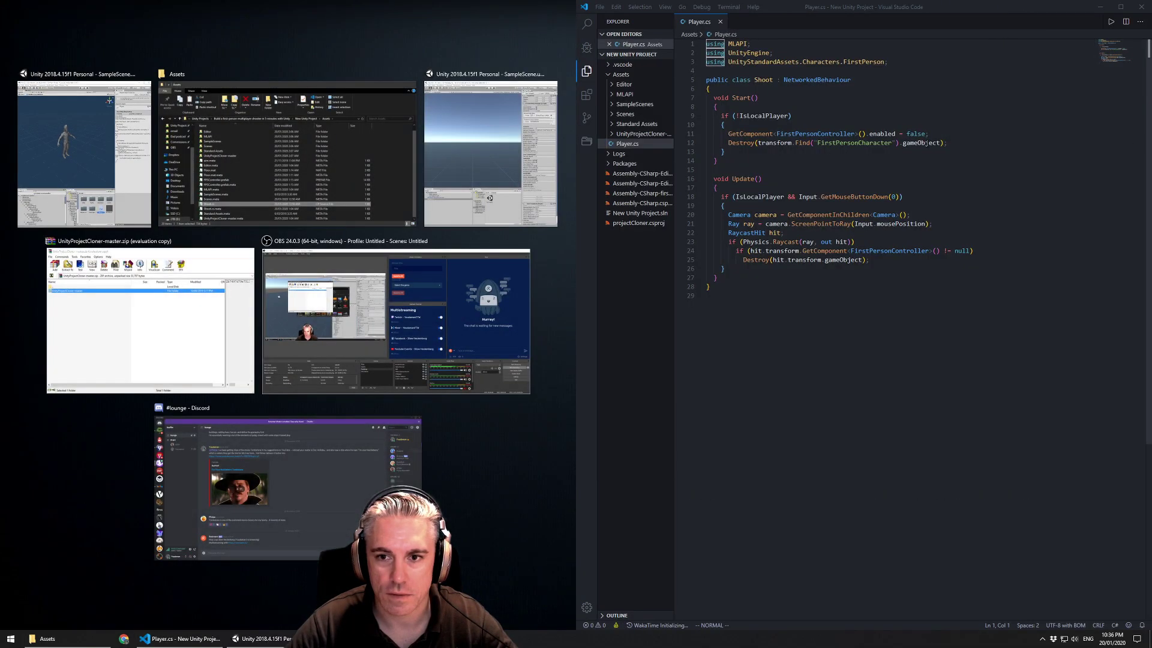
click(489, 197)
click(763, 79)
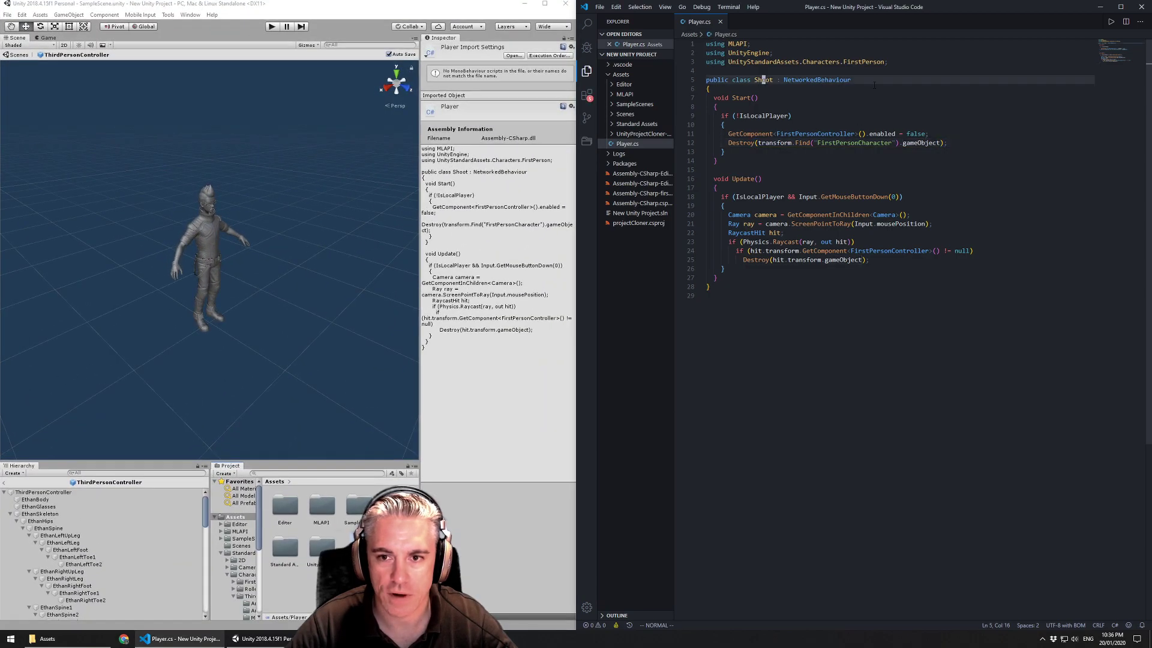
text(ciw)
text(Player)
key(Escape)
key(j)
key(j)
key(j)
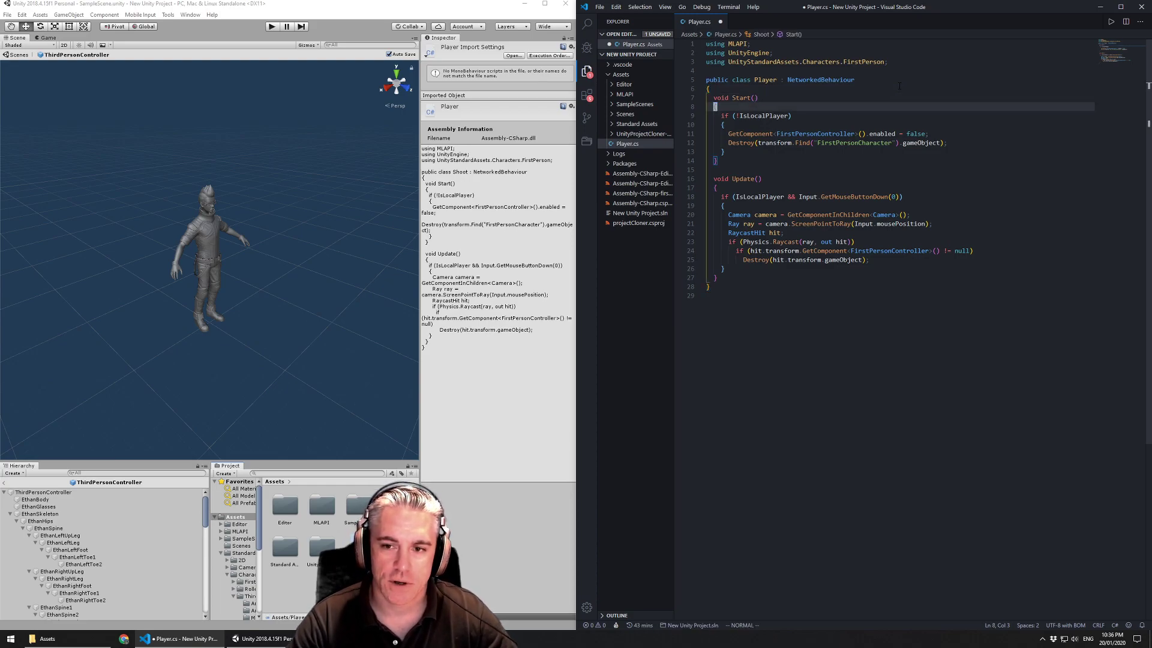
key(j)
key(j)
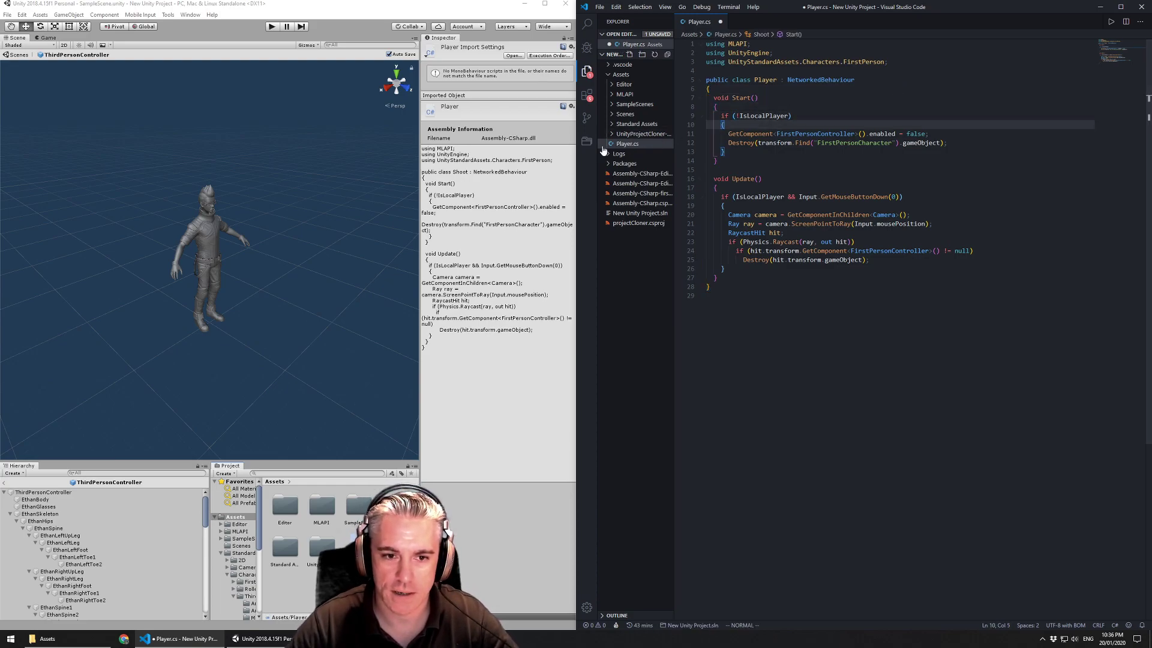
- Replace FirstPersonController and the FirstPerson namespace with their ThirdPerson equivalents
click(48, 493)
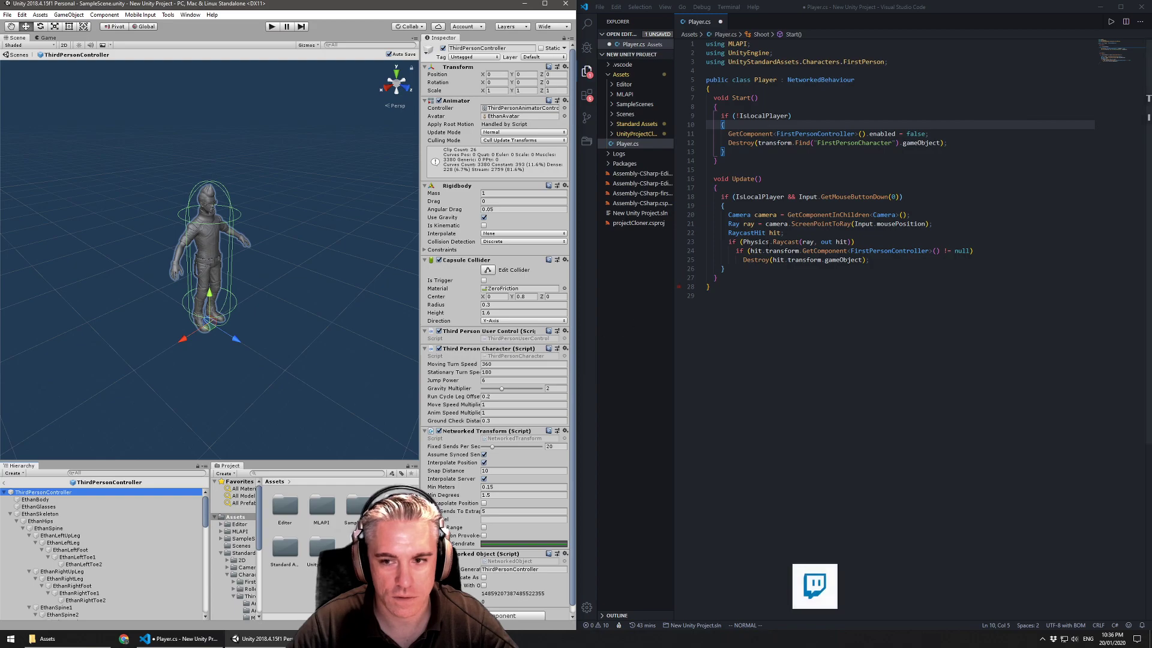
click(784, 133)
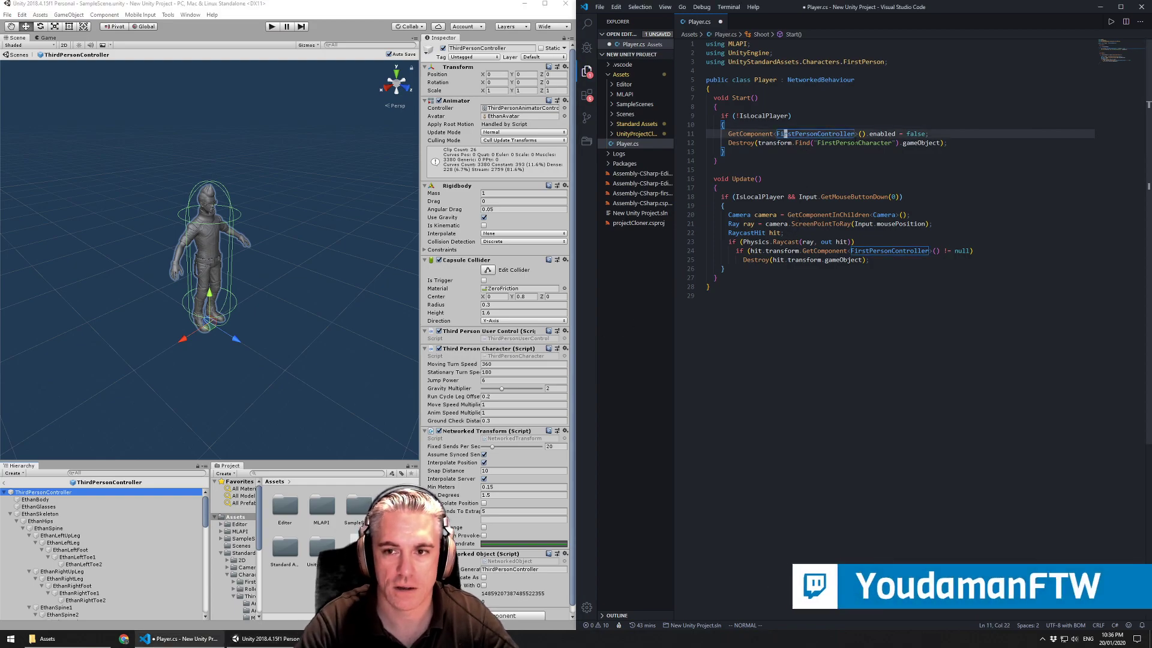
text(cwThirdPer)
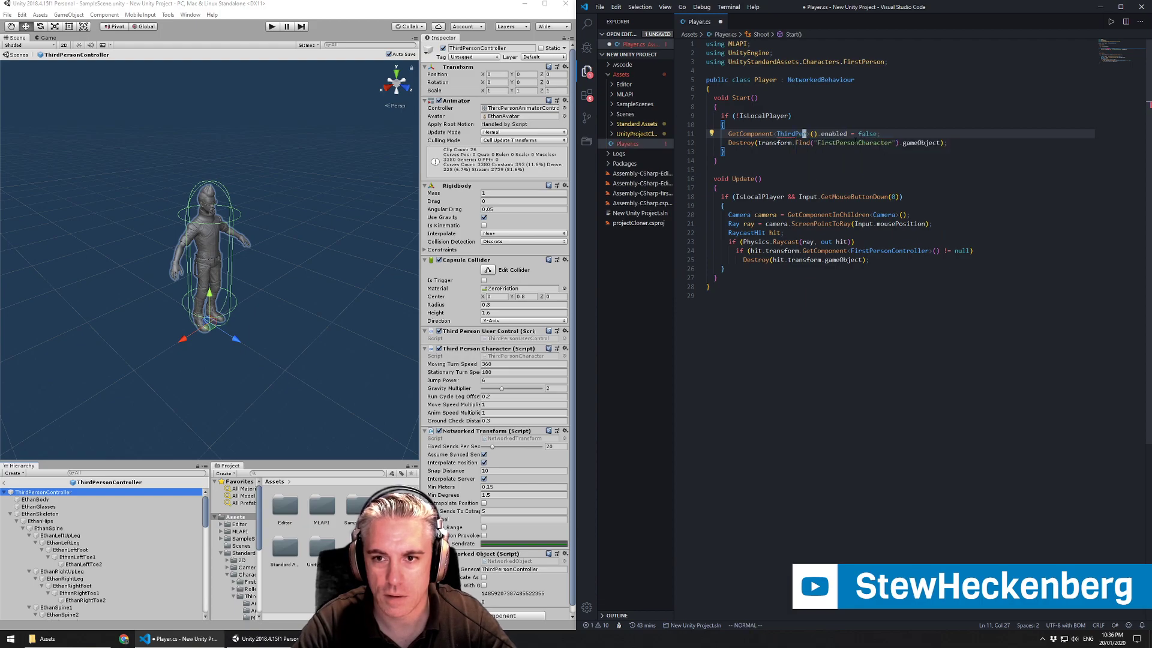
key(k)
key(k)
key(k)
key(k)
key(k)
key(k)
key(k)
key(k)
key(l)
key(l)
key(l)
key(l)
key(l)
key(l)
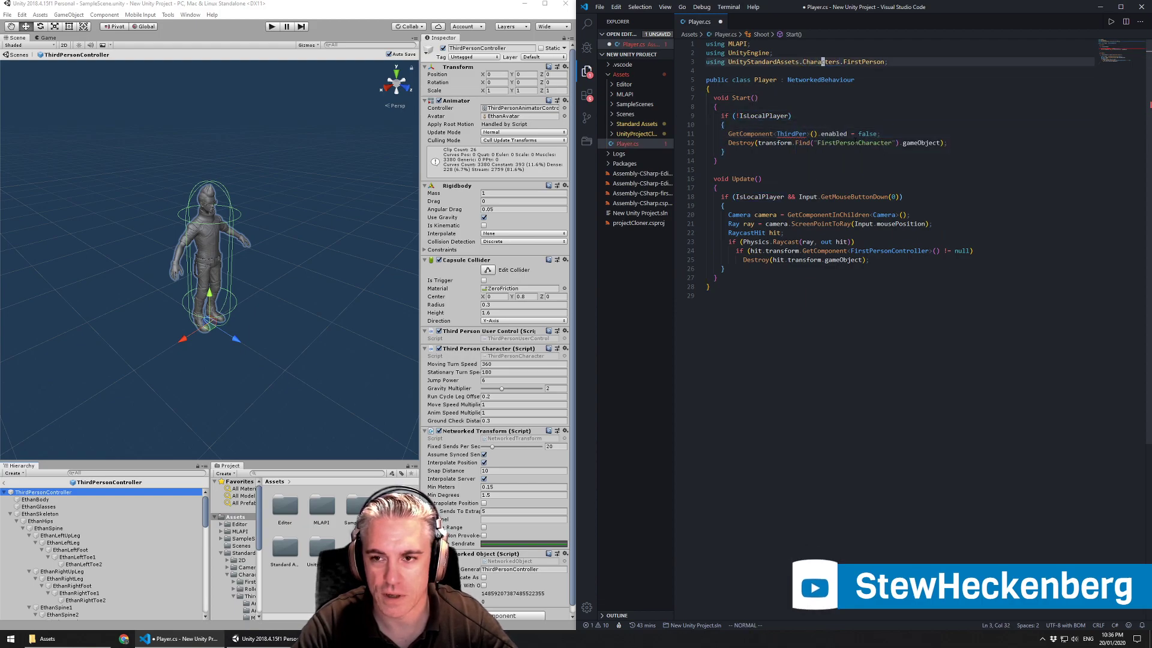
key(l)
key(l)
key(l)
key(l)
key(l)
key(l)
key(l)
key(l)
key(l)
key(l)
key(l)
key(l)
key(l)
key(l)
key(l)
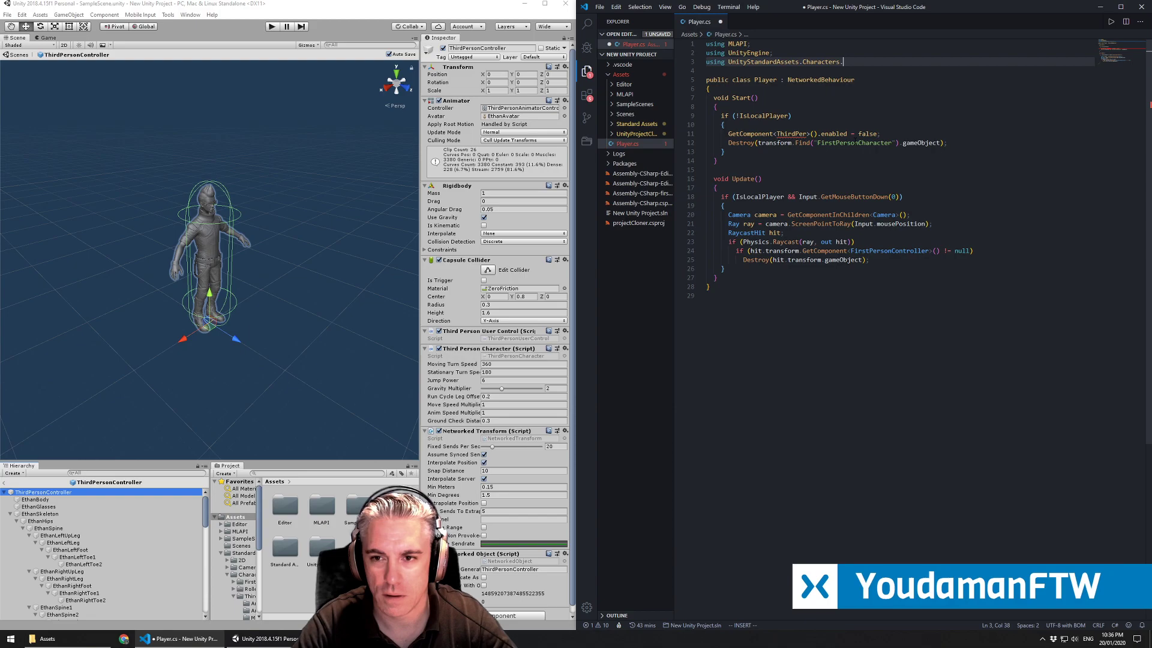
text(Thir)
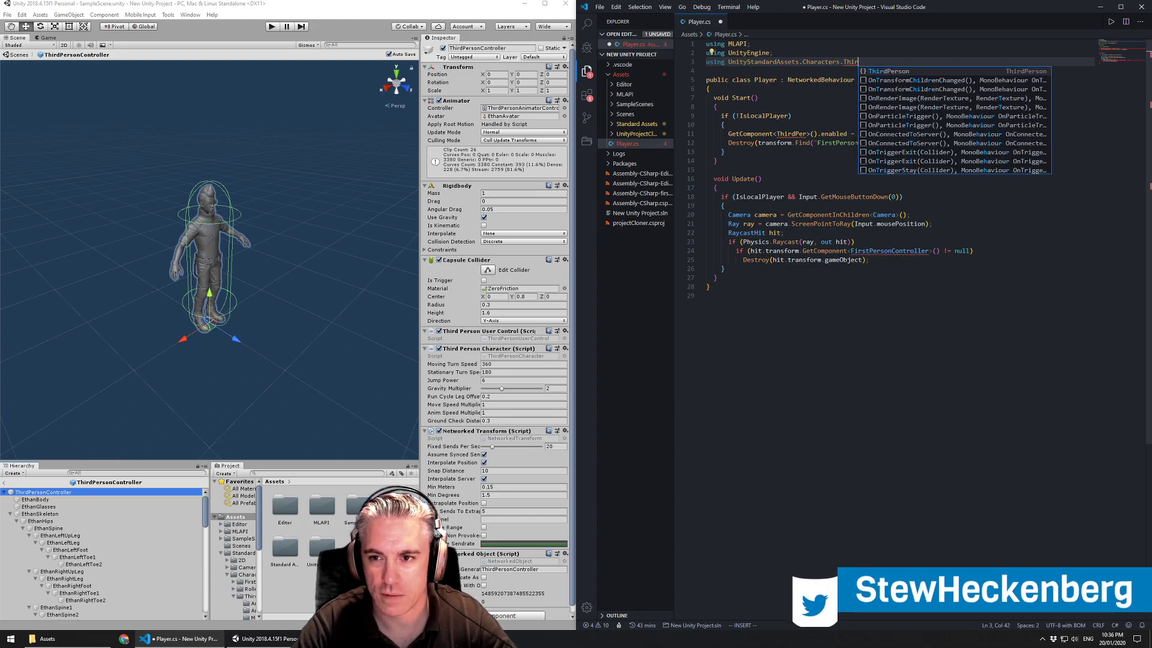
key(Tab)
- Make GetComponent in Start target ThirdPersonUserControl
key(j)
key(j)
key(j)
key(j)
key(j)
key(j)
key(j)
key(j)
key(j)
key(k)
key(h)
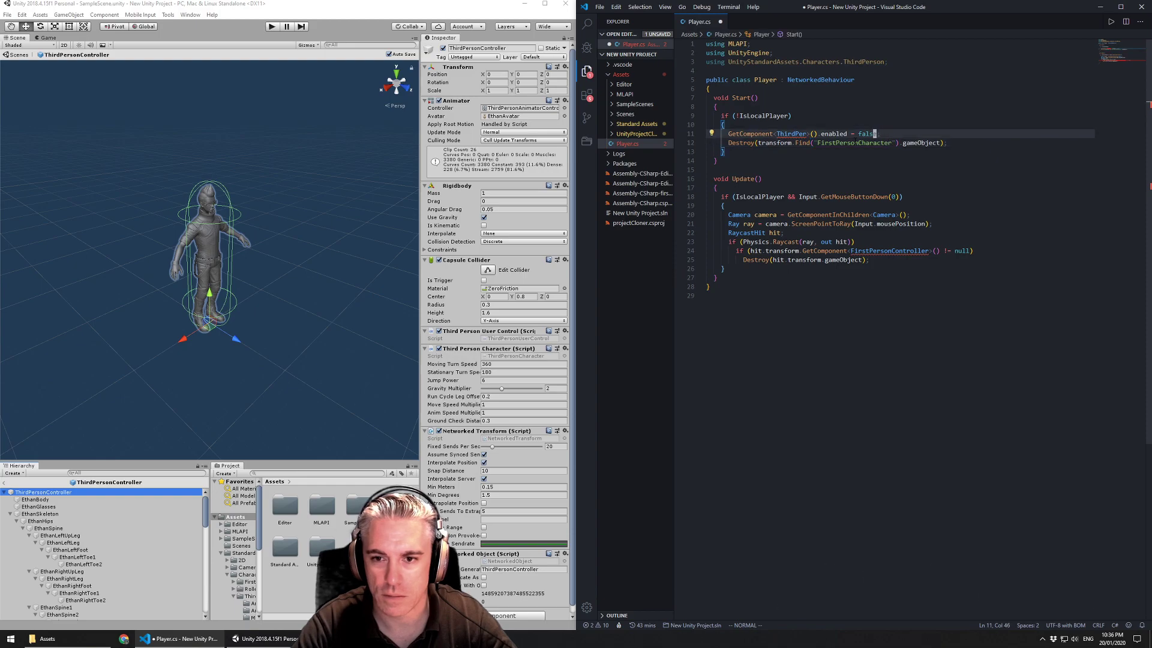
text(on)
key(Down)
key(Return)
key(Escape)
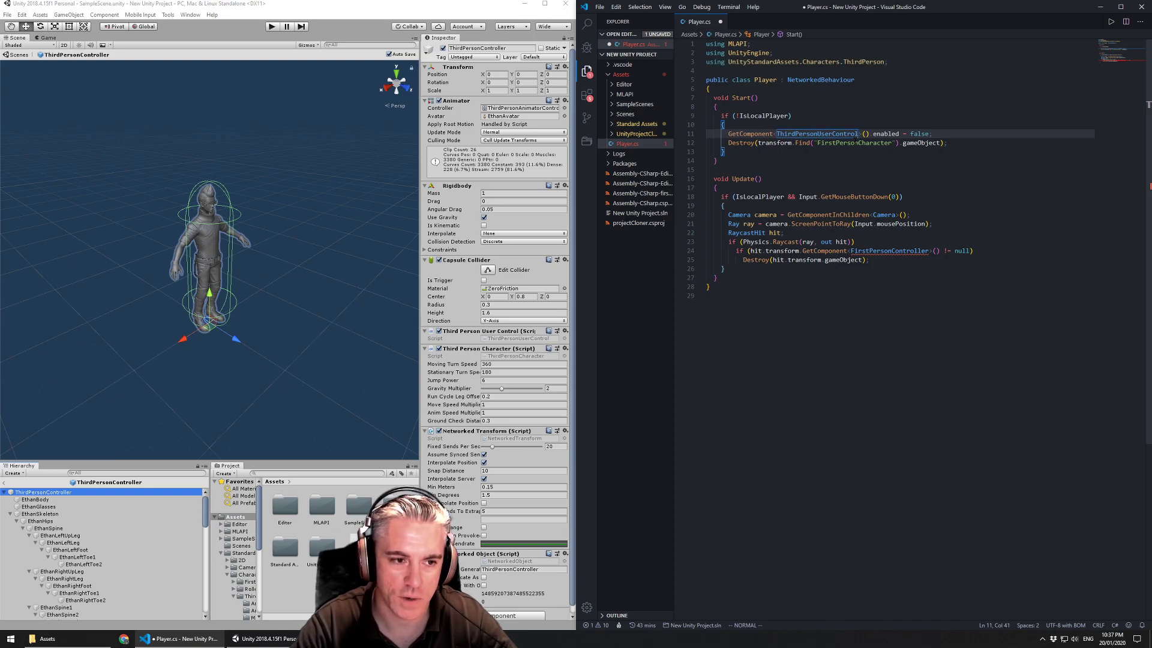
- Delete the FirstPersonCharacter Destroy line, comment out Update(), and save with :w
click(856, 143)
key(d)
key(d)
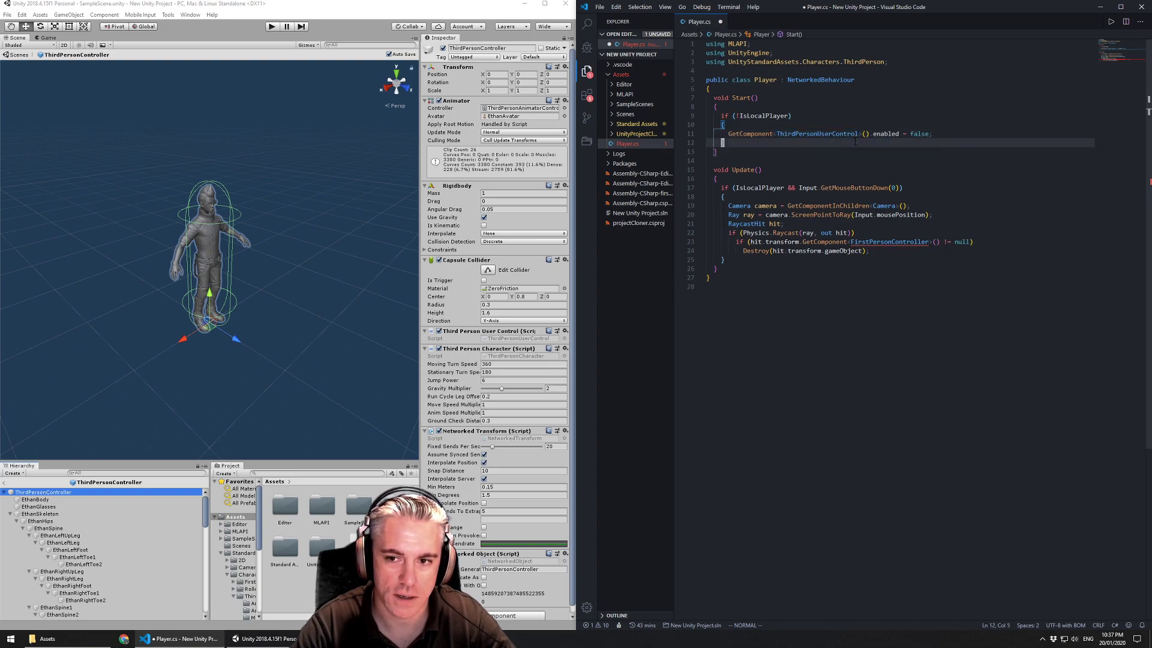
key(j)
key(j)
key(j)
key(j)
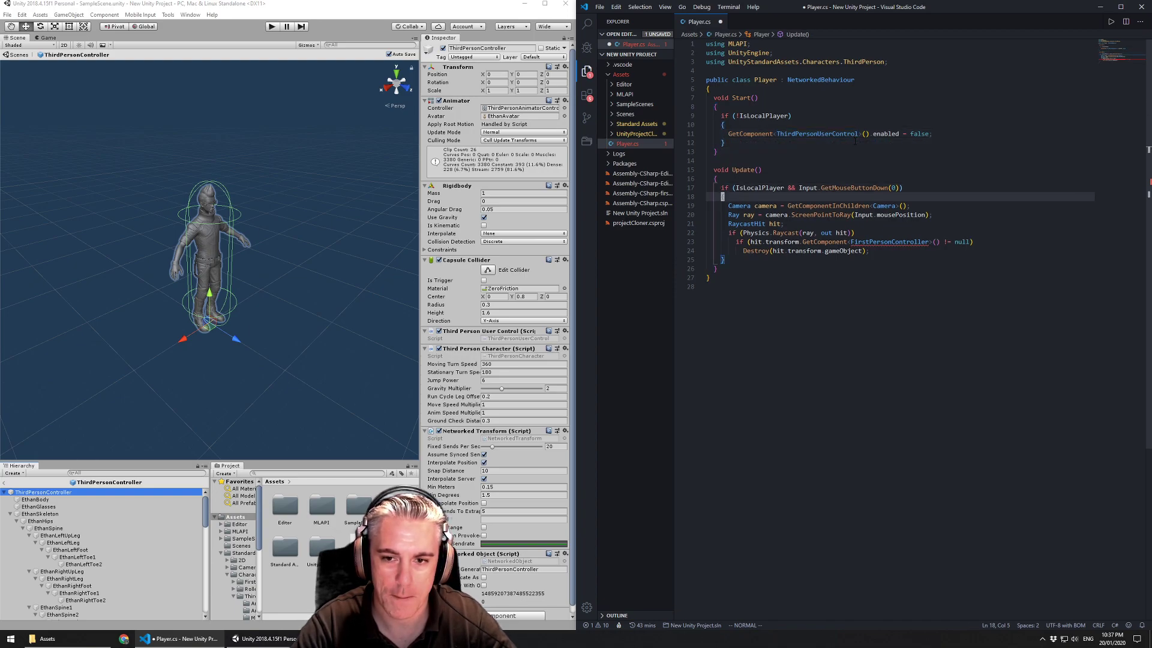
key(k)
key(shift+v)
key(j)
key(percent)
key(ctrl+slash)
key(Escape)
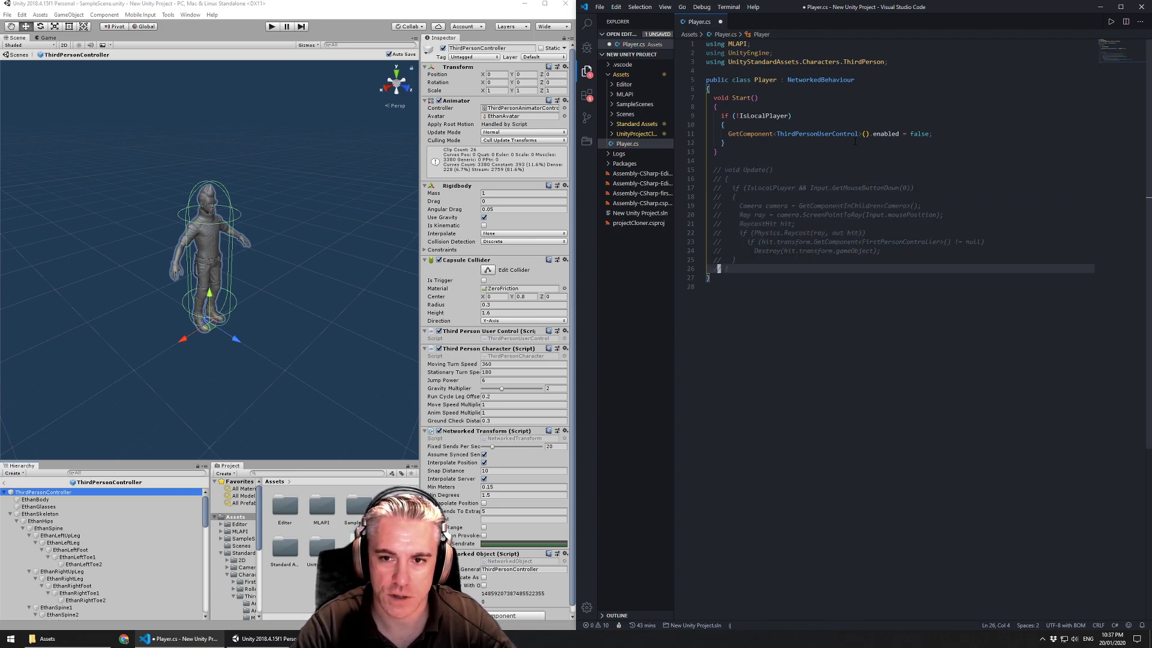
text(:w)
key(Return)
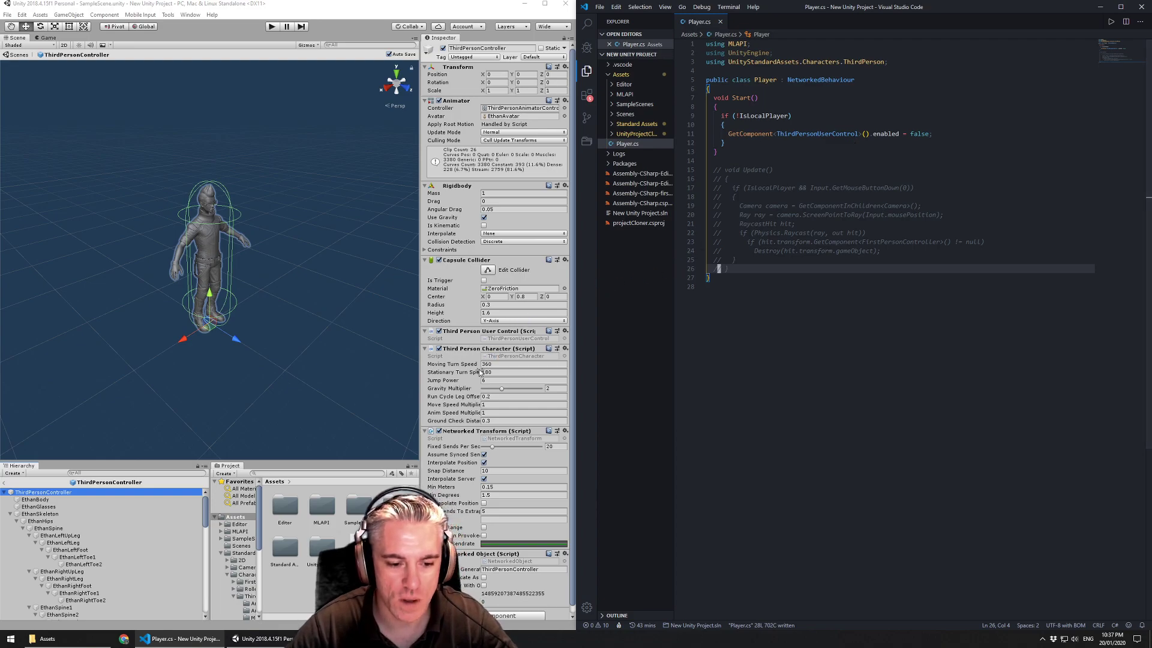
- Attach the Player script to the ThirdPersonController prefab in the Inspector
key(alt+Tab)
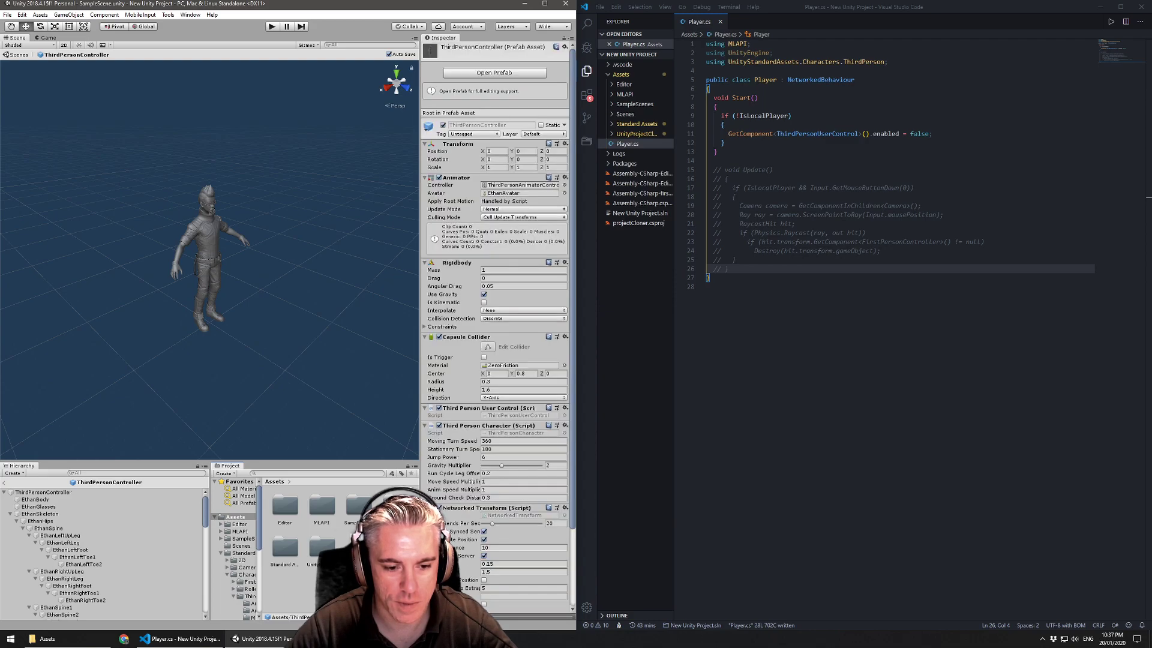
scroll(476, 560, down, 3)
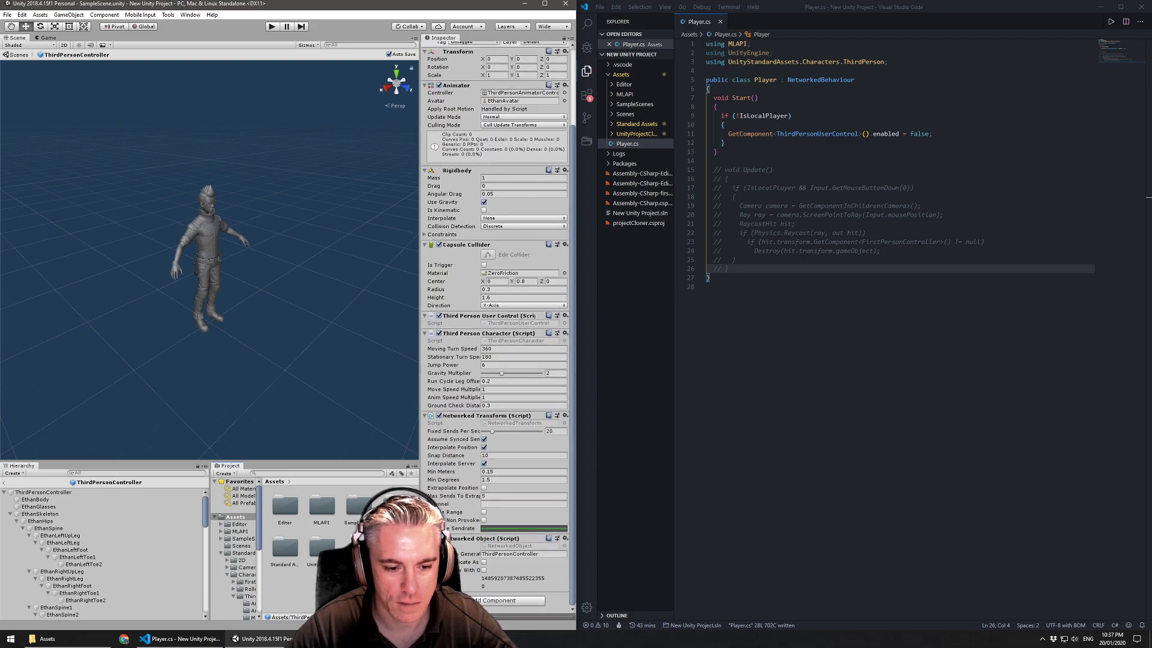
drag(443, 591, 445, 592)
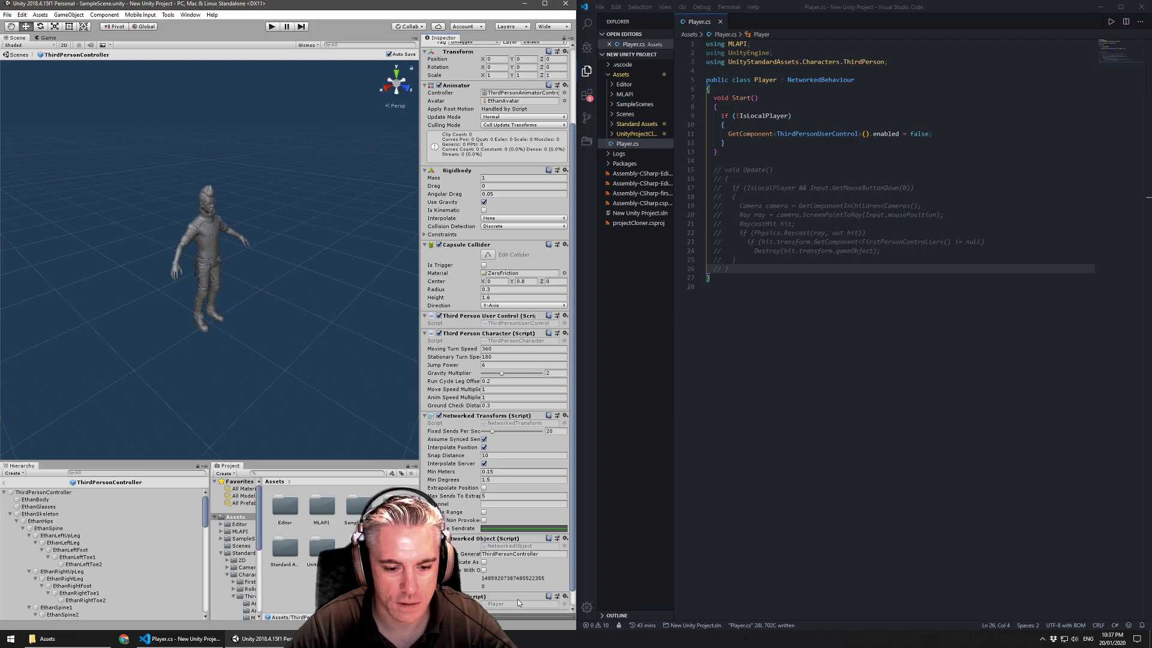
scroll(519, 601, down, 1)
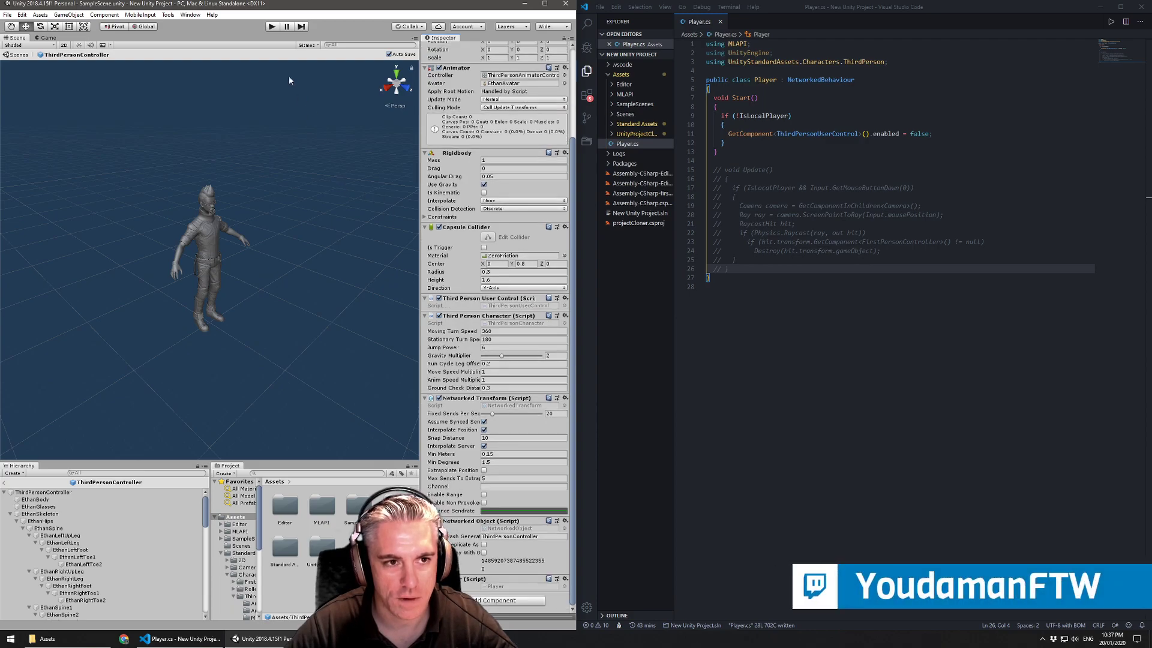
- Play the main editor, start it as host, and run the host character around
key(ctrl+p)
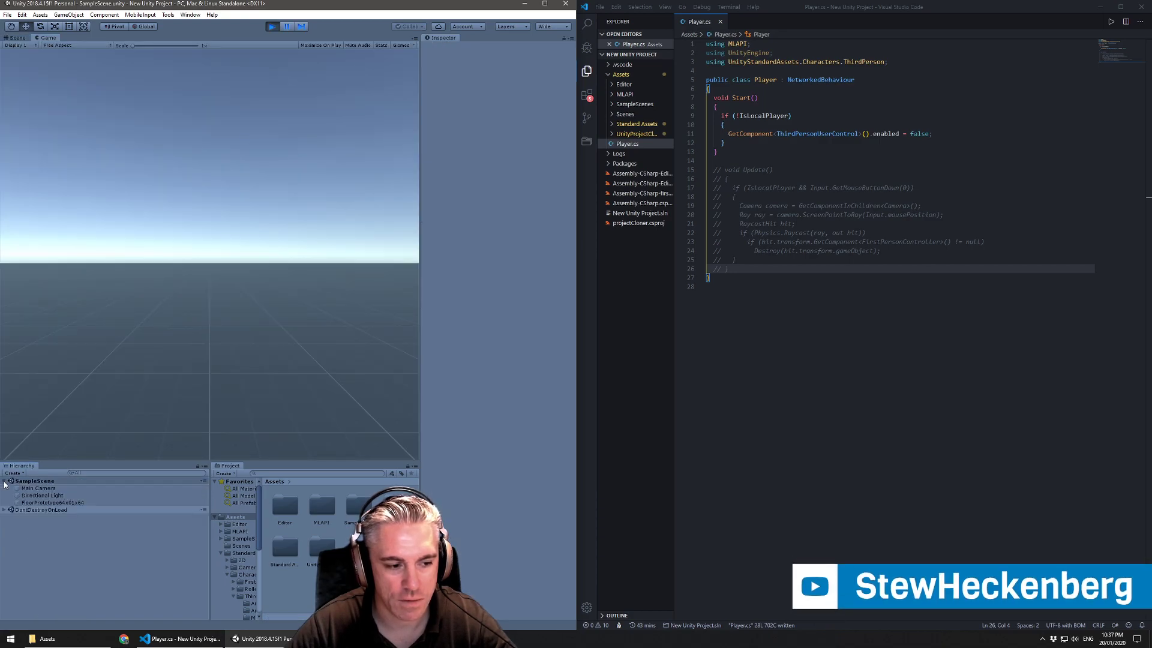
click(4, 510)
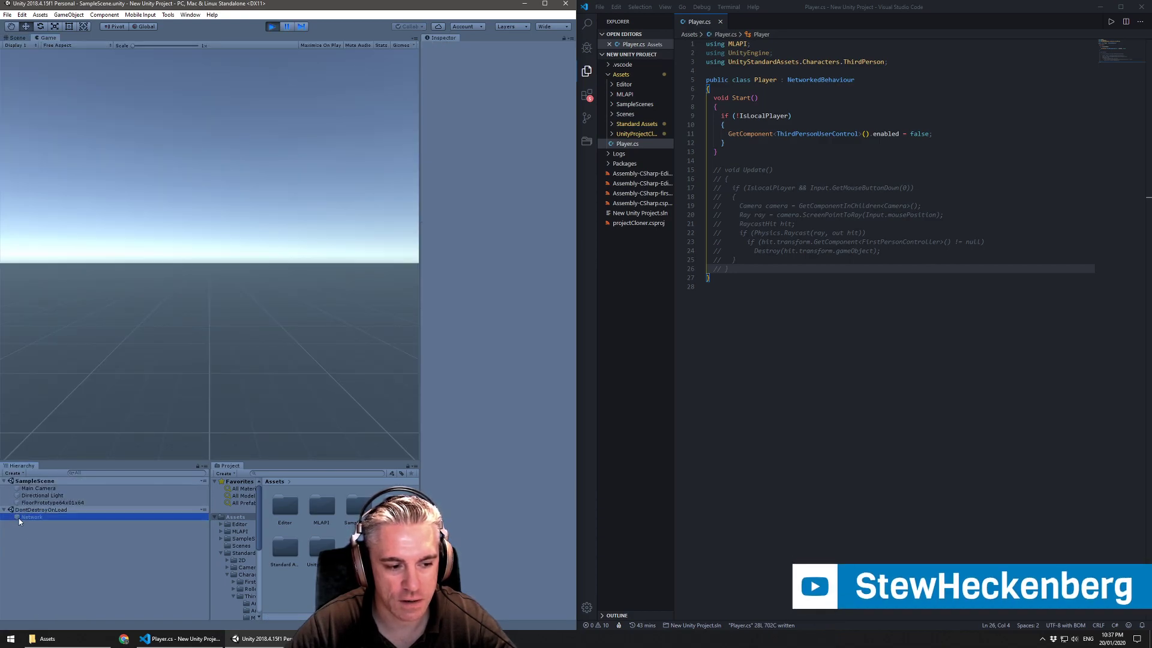
click(27, 517)
click(458, 503)
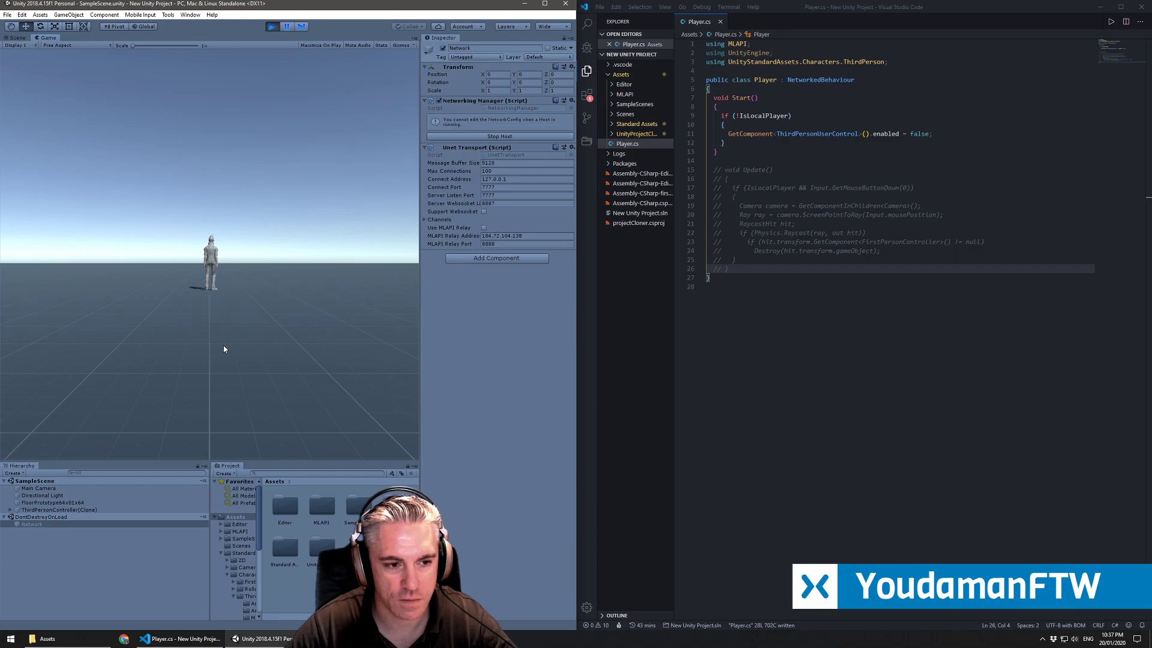
key(d)
key(s)
key(a)
key(s)
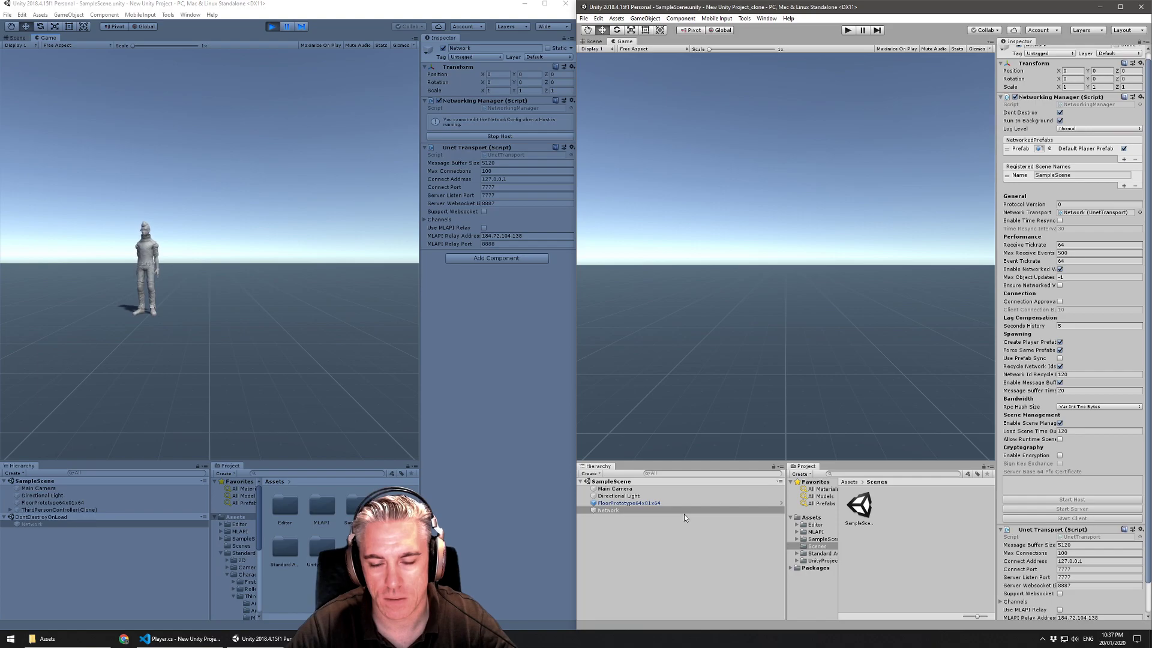
- Play the clone, connect it as client, and move the client character with WASD
click(848, 30)
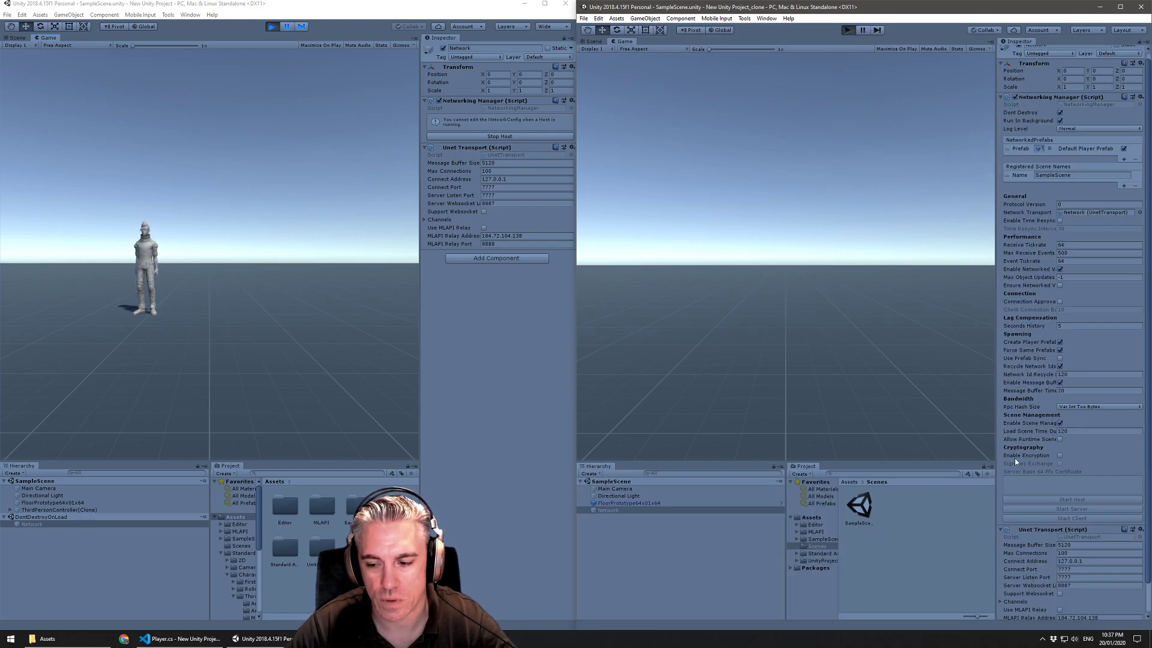
click(1071, 518)
key(d)
key(s)
key(a)
key(s)
key(w)
key(s)
key(a)
key(w)
key(d)
key(w)
key(a)
key(s)
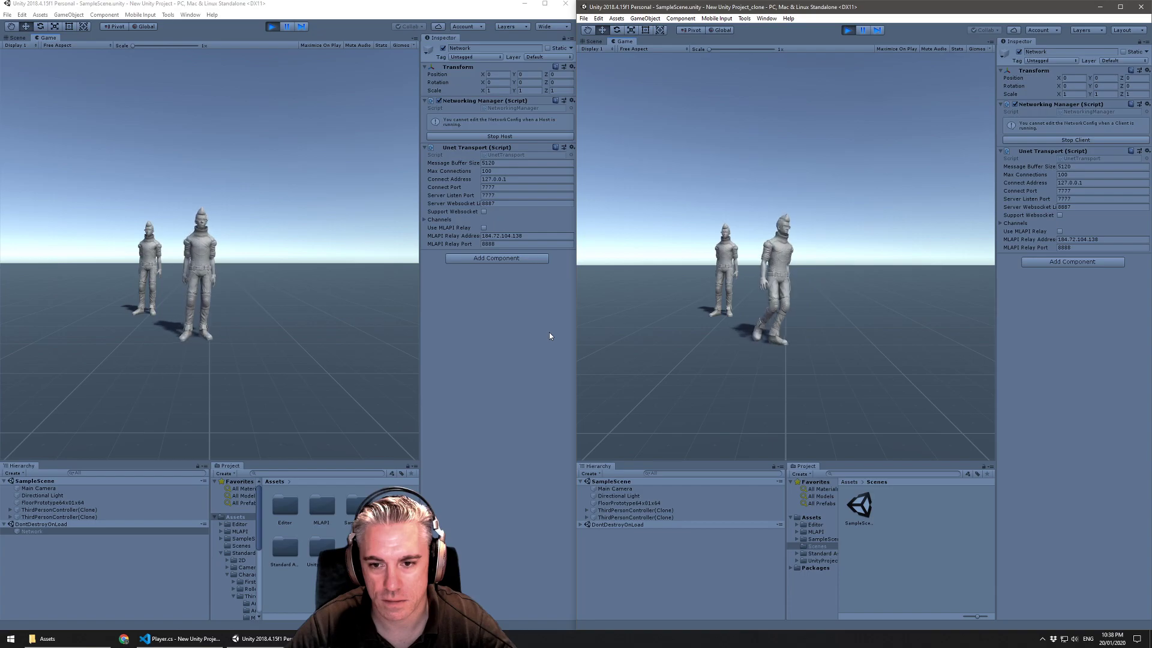
key(d)
key(w)
key(a)
key(s)
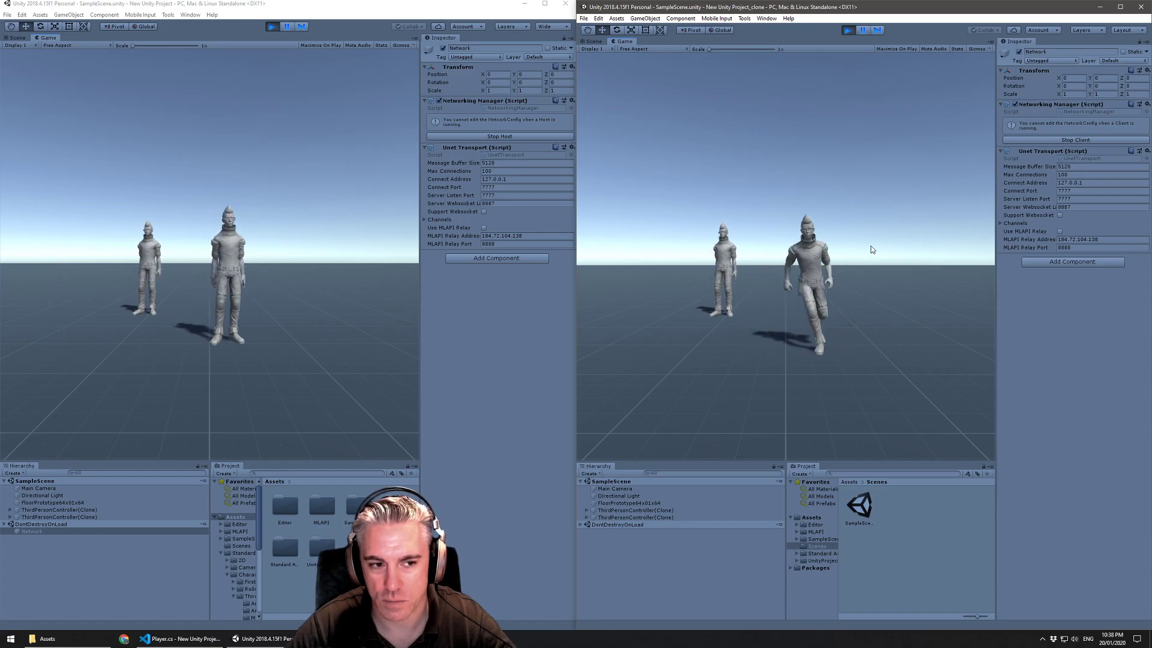
key(w)
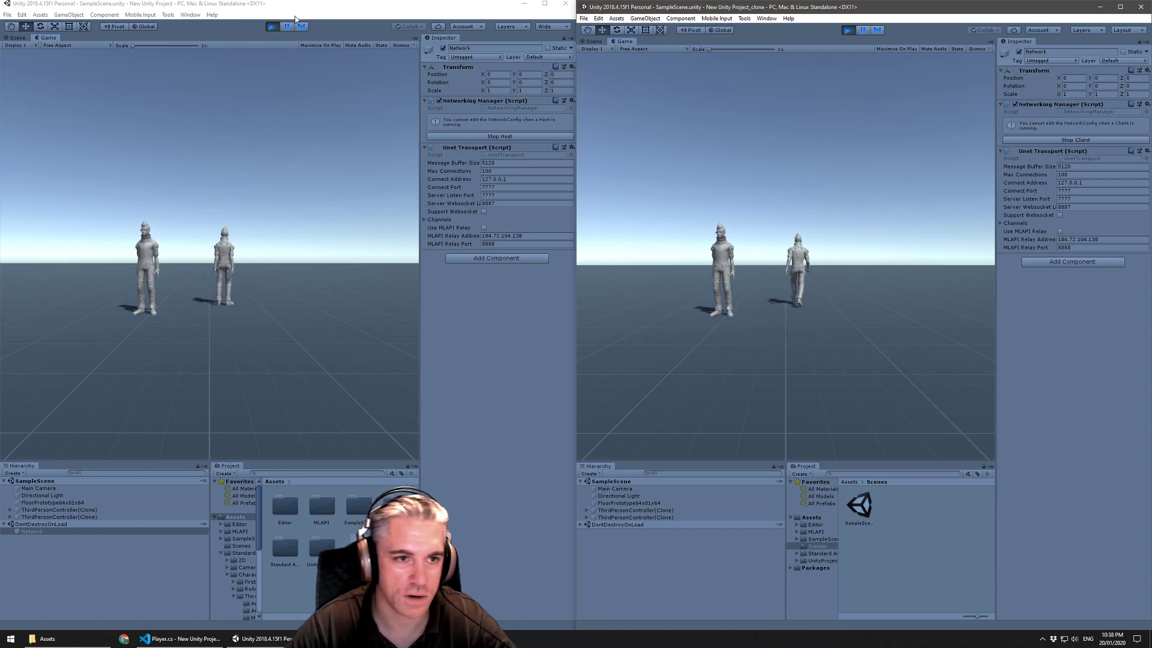
- Move the host character again with WASD to check syncing, then stop Play
click(295, 17)
key(s)
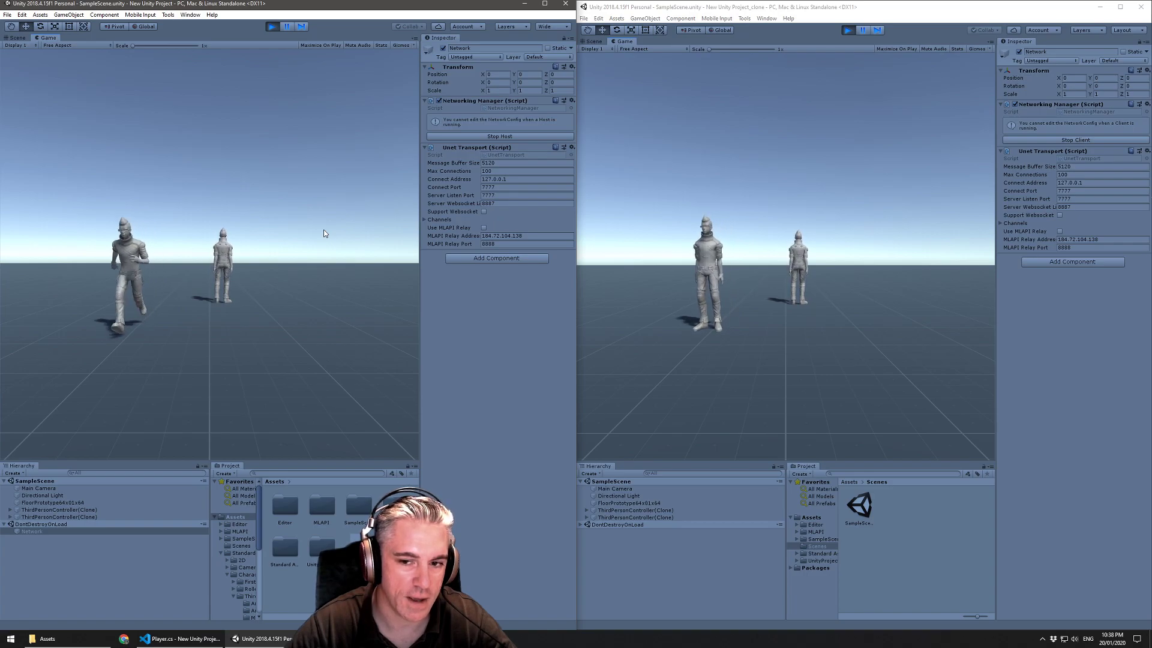
key(w)
key(d)
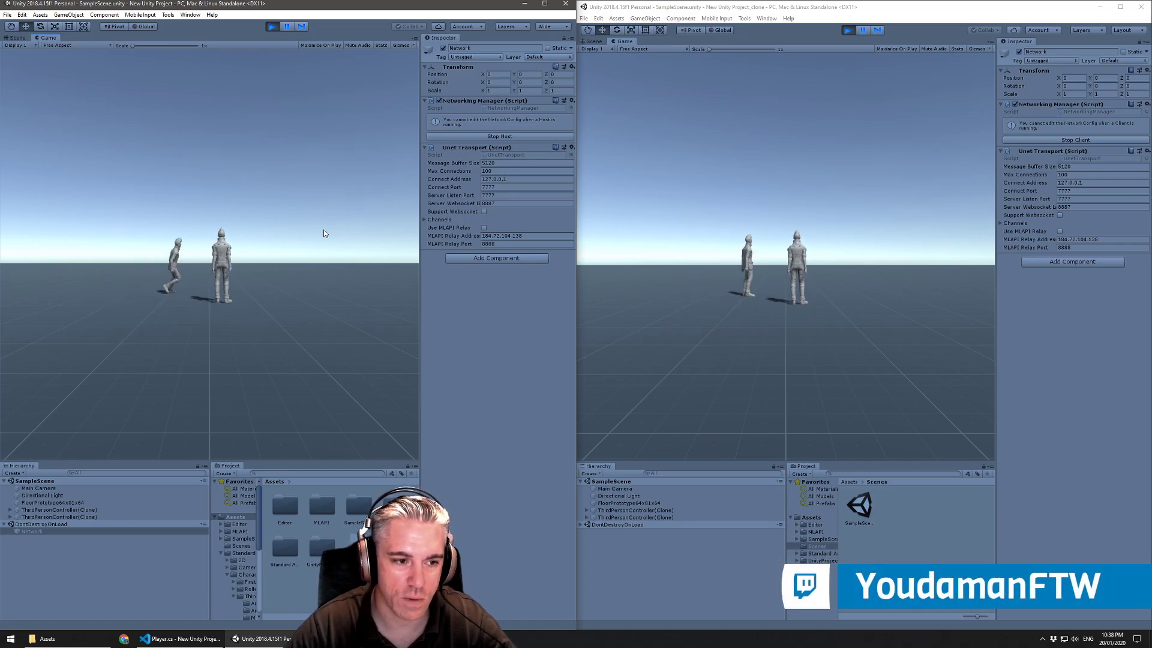
key(s)
key(a)
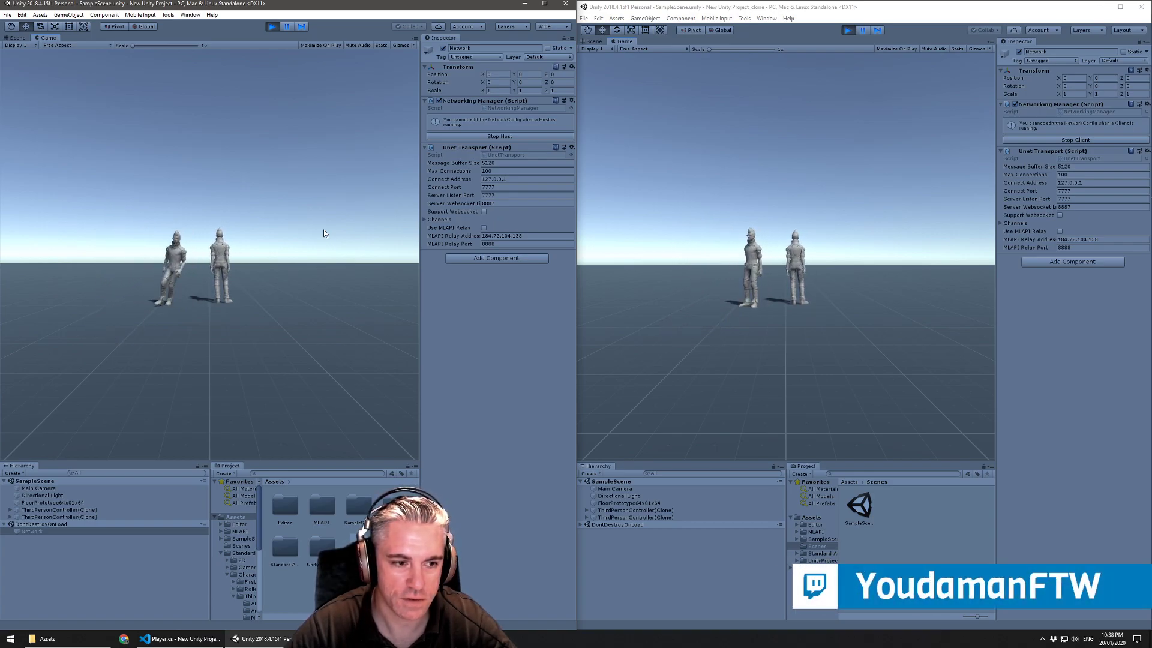
key(s)
key(a)
key(w)
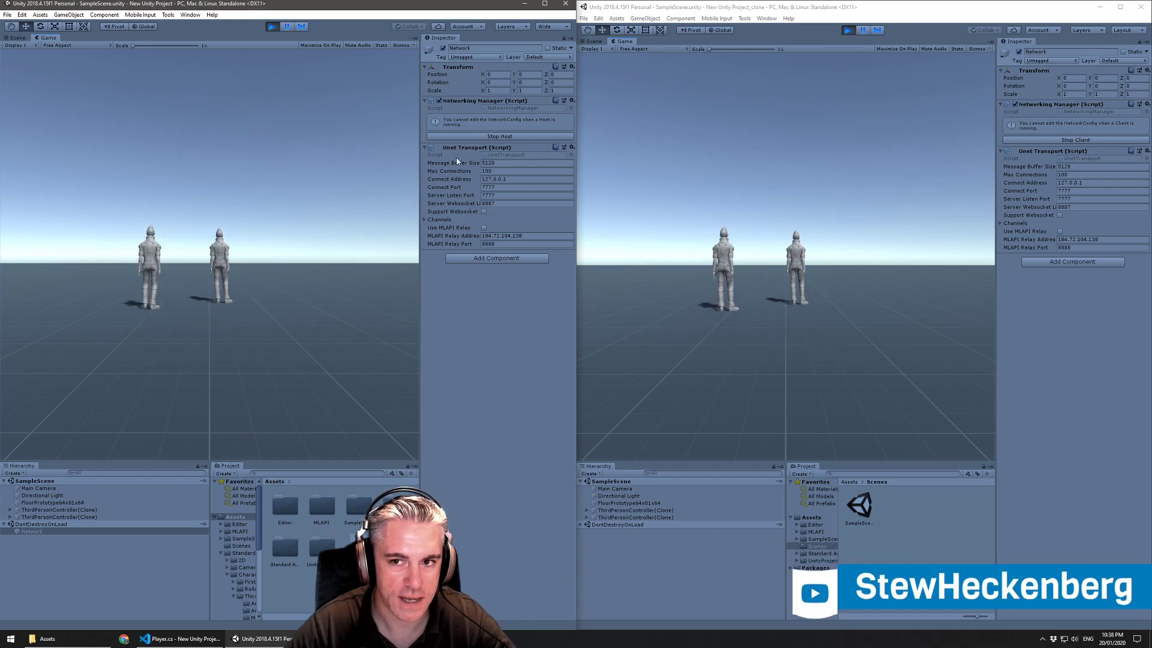
click(271, 27)
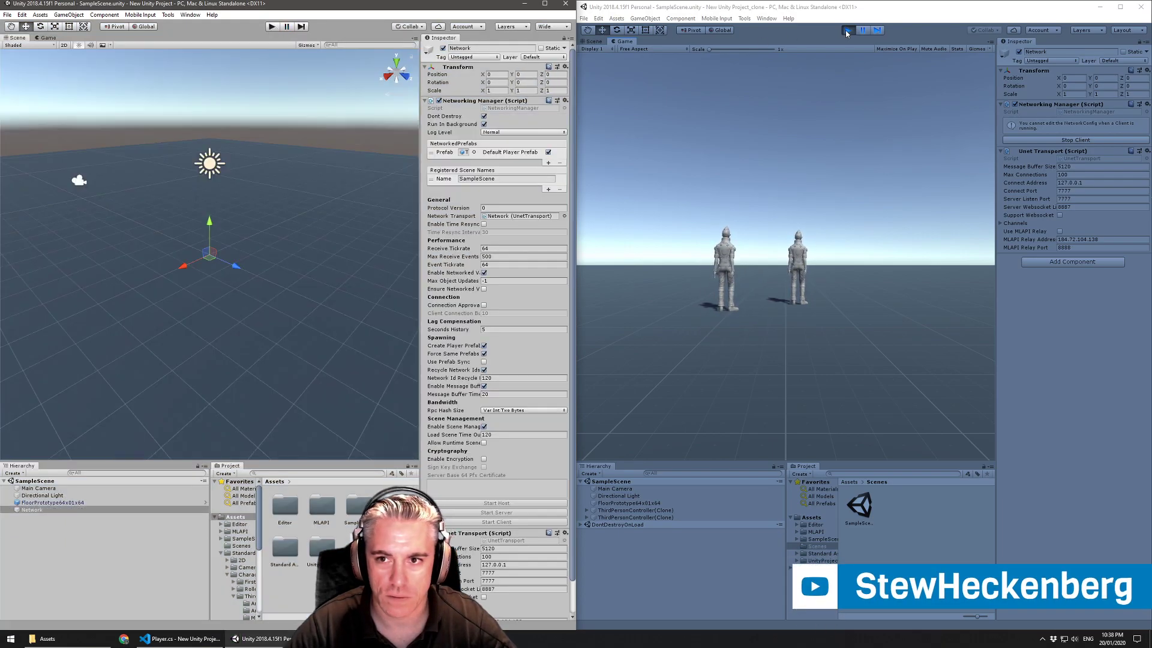
- Stop the clone's Play mode and add an MLAPI NetworkedAnimator component to the prefab
click(846, 30)
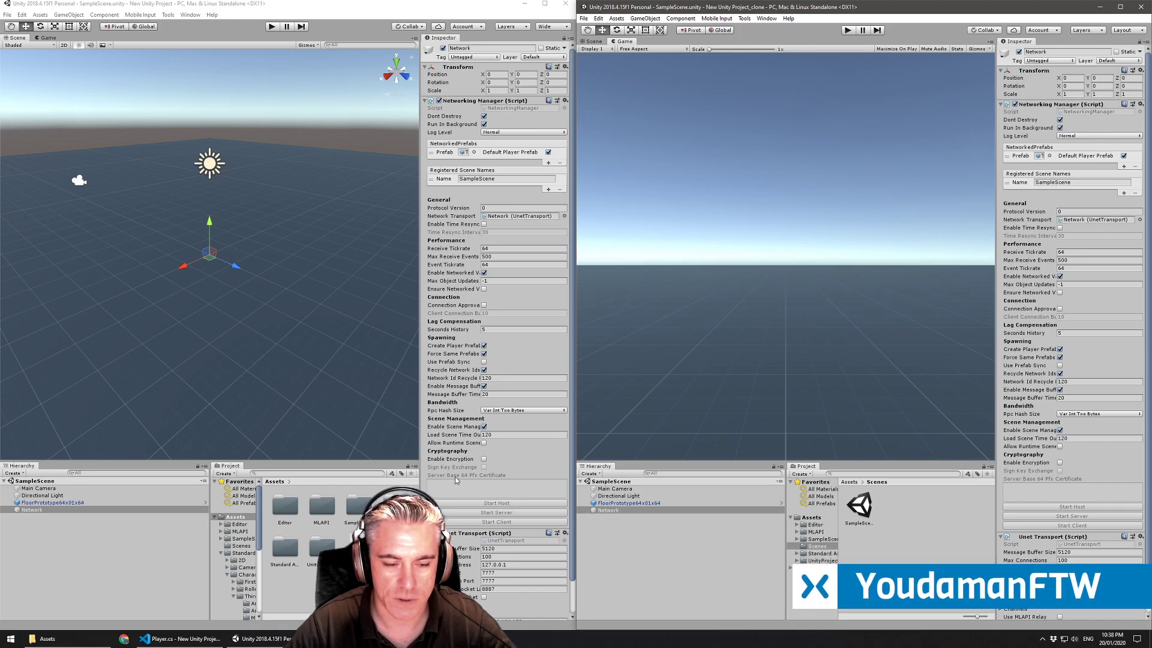
click(396, 547)
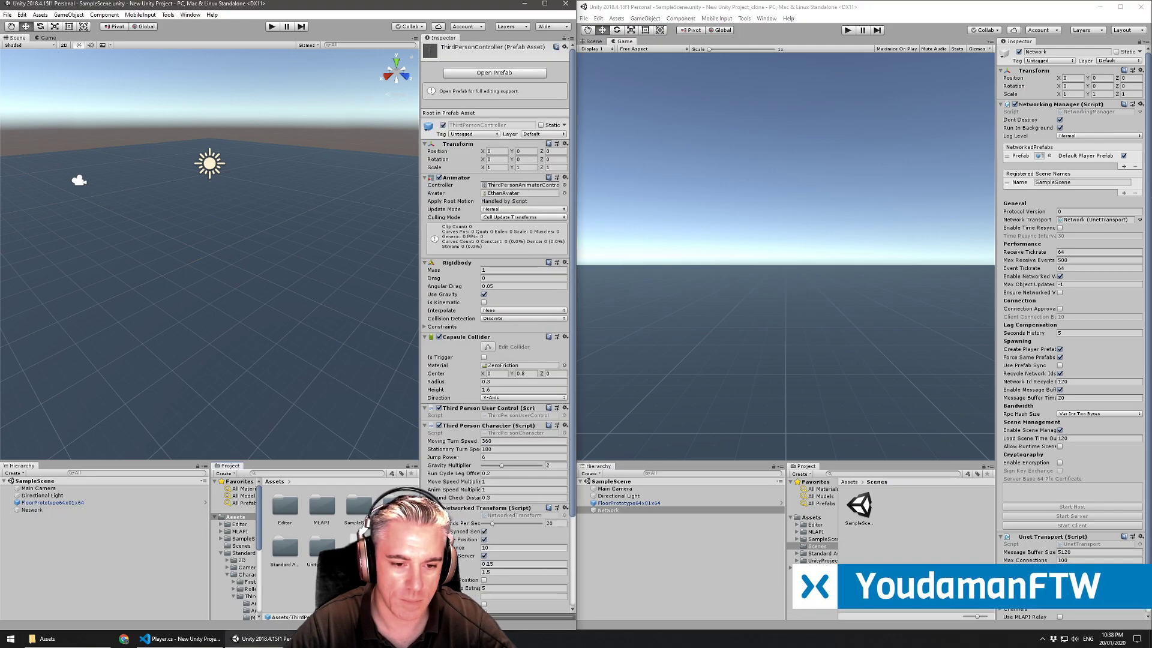
scroll(517, 407, down, 4)
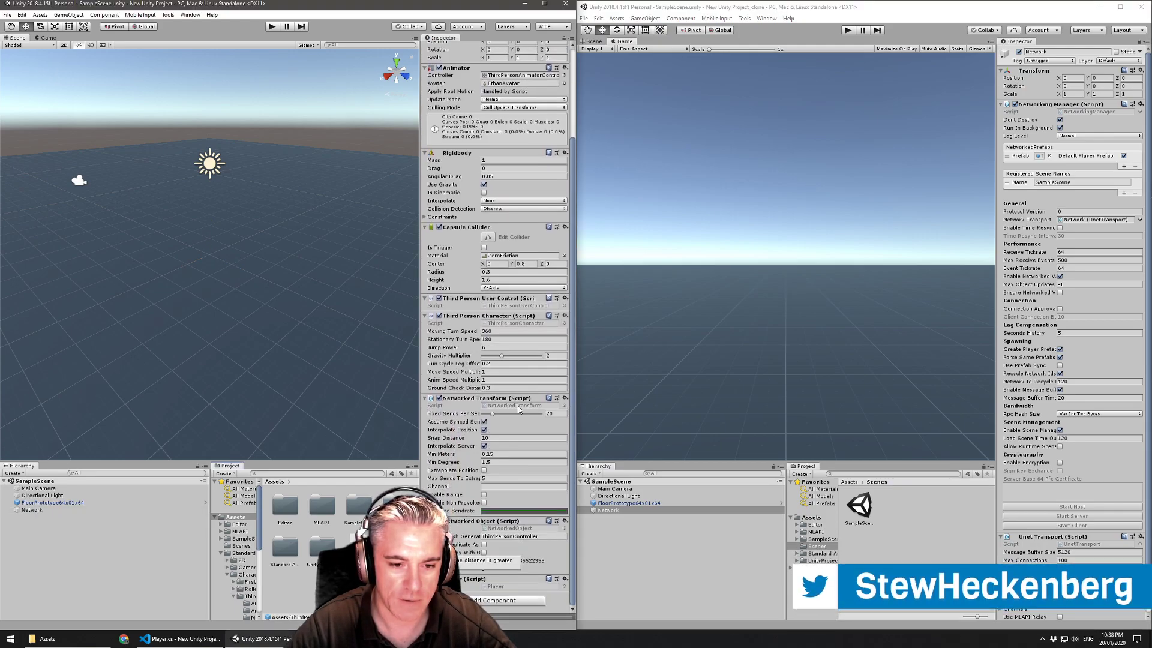
click(497, 601)
click(495, 564)
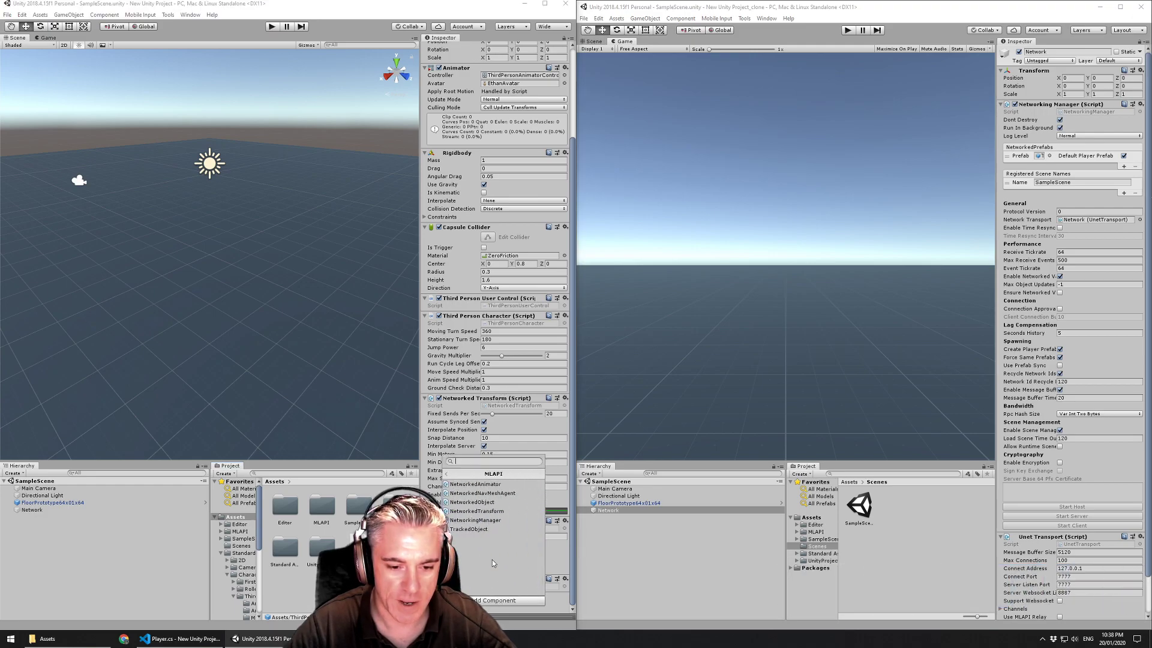
click(493, 484)
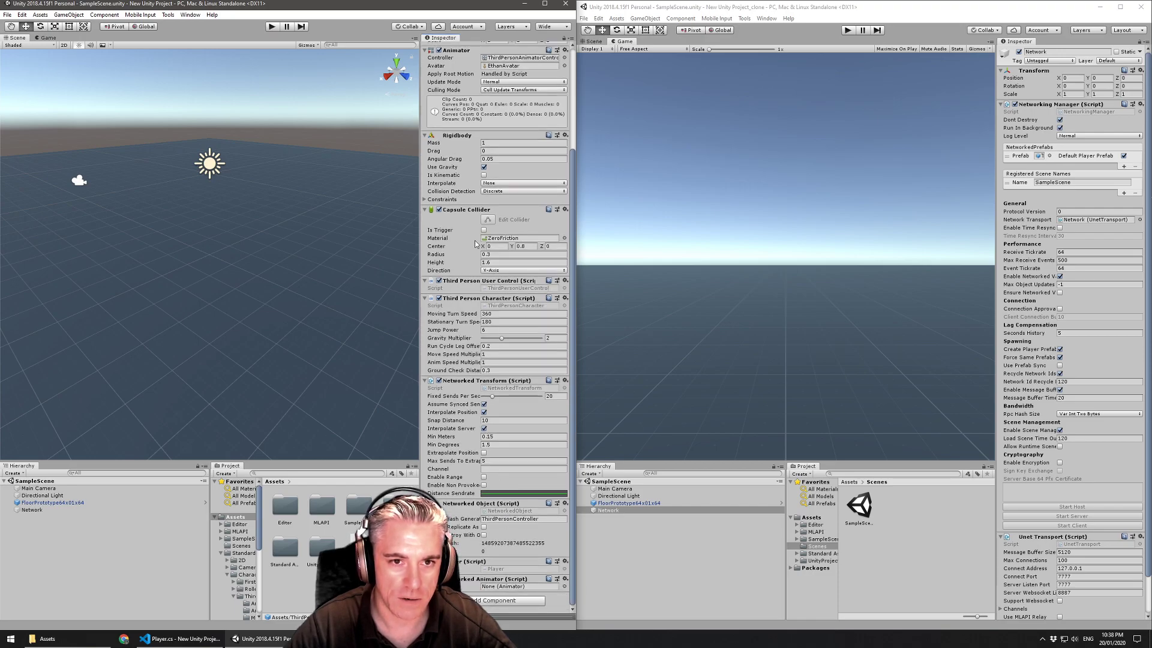
- Drag the ThirdPersonController Animator into the Networked Animator's Animator field
scroll(454, 59, up, 4)
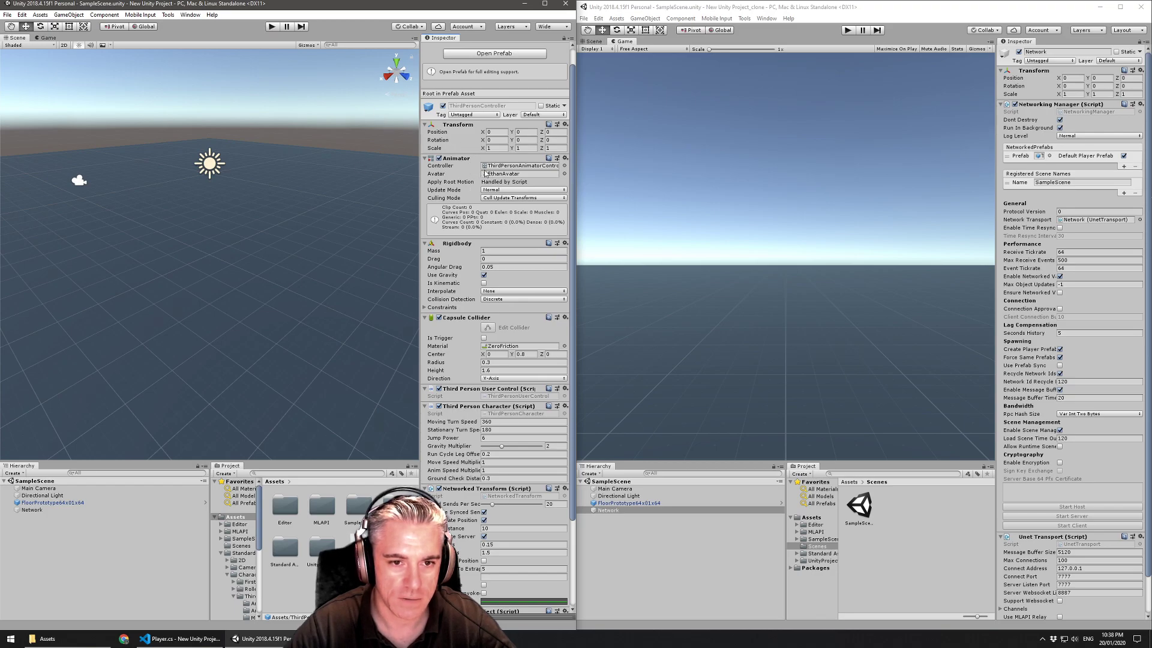
scroll(522, 251, down, 3)
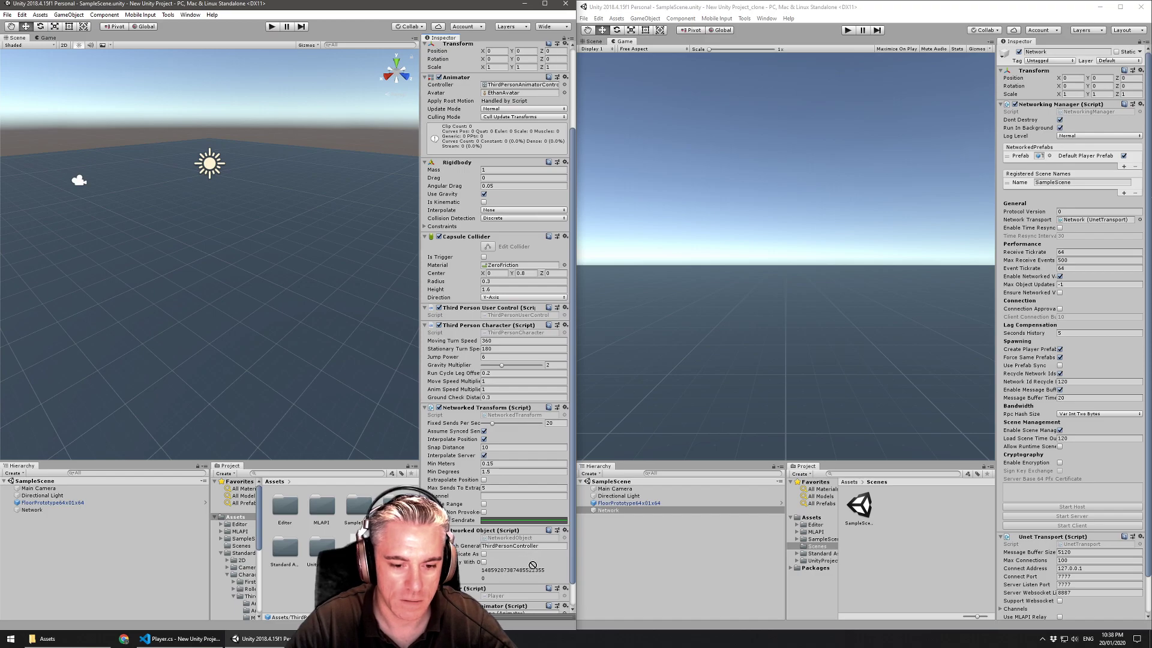
scroll(513, 606, down, 1)
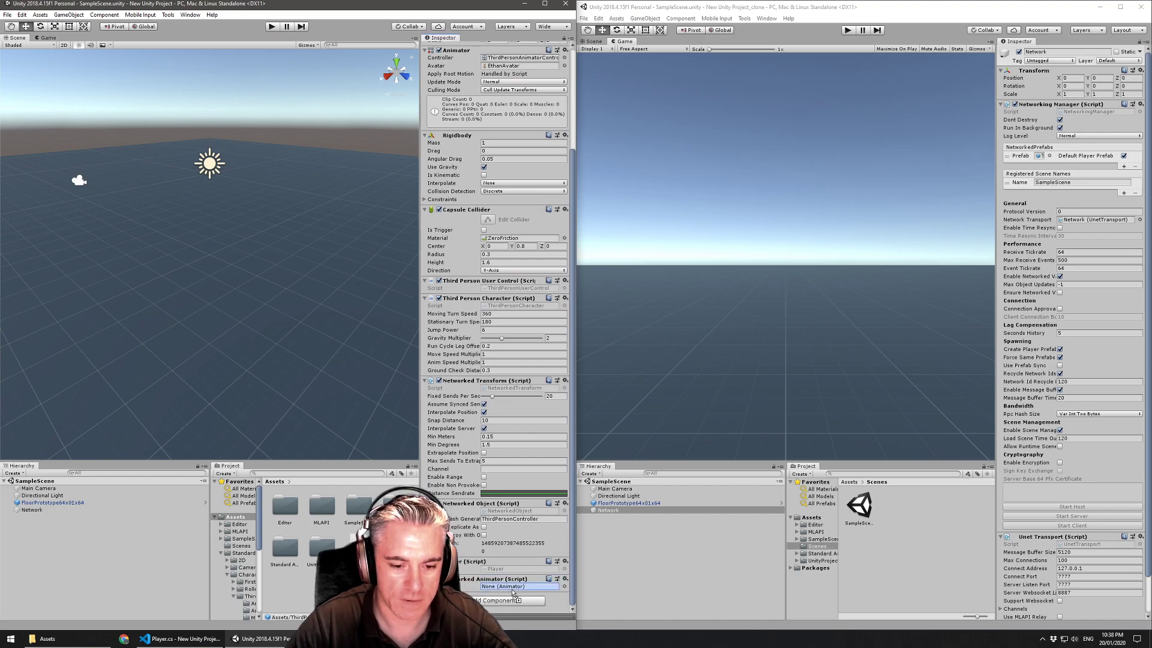
drag(513, 593, 513, 593)
scroll(520, 529, down, 2)
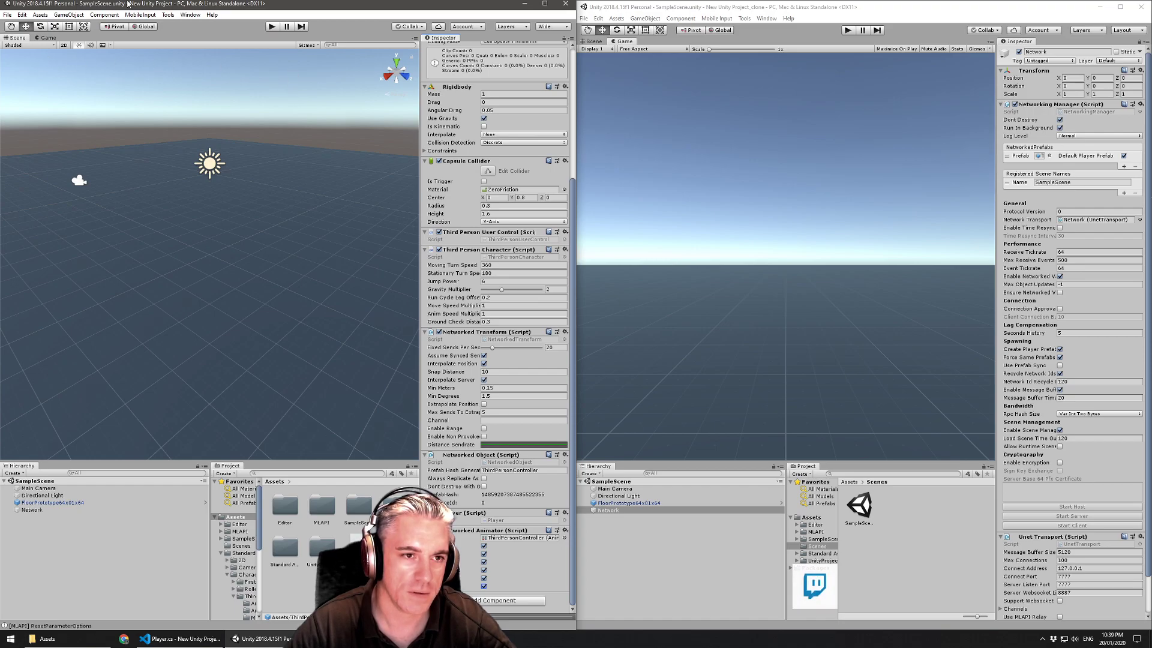
- Enter play mode in the first editor, start a host, and walk its character with W, A, S
click(272, 27)
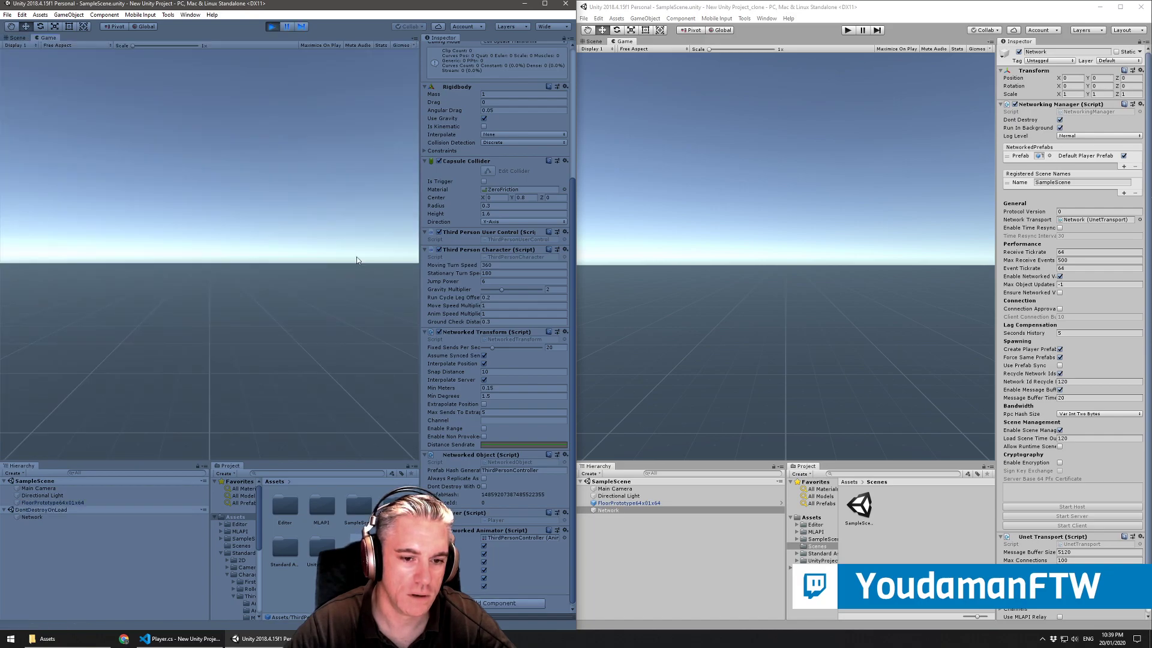
click(51, 516)
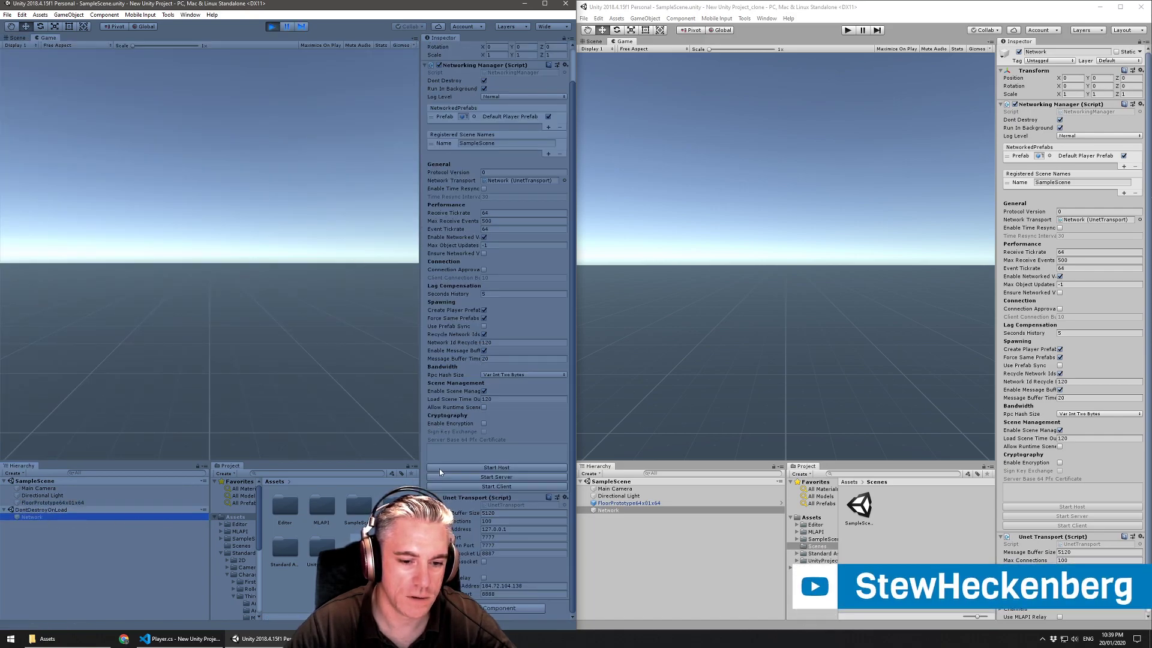
click(442, 468)
key(w)
key(a)
key(s)
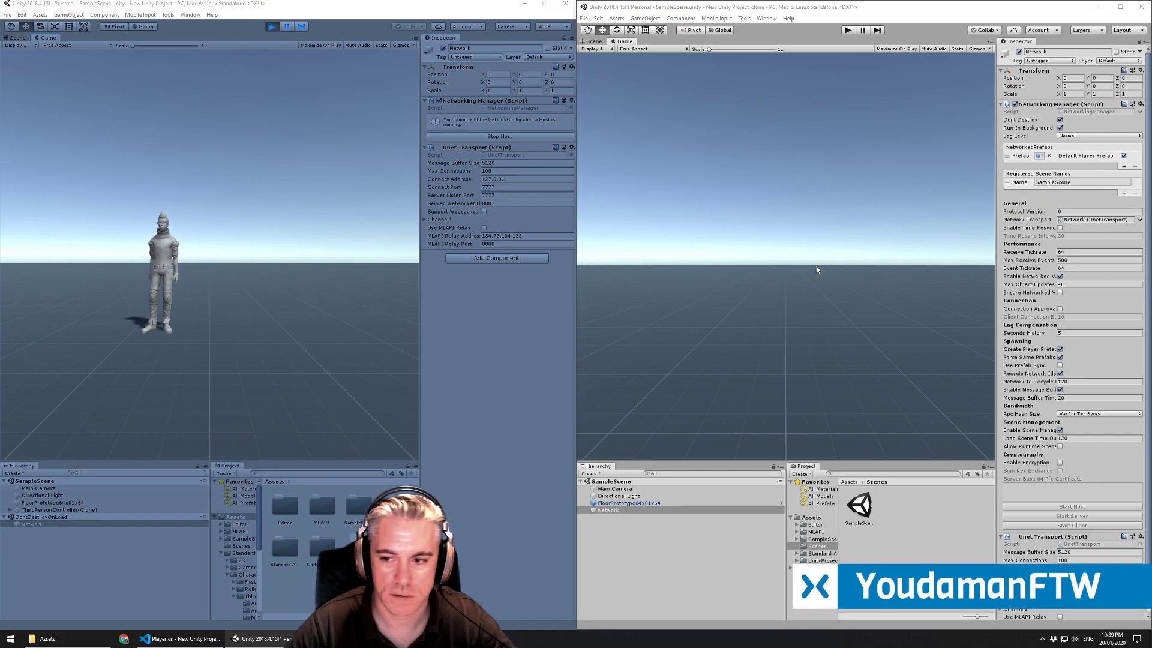
- In the second editor, check the ThirdPersonController prefab's components, then play and join the host as a client
click(816, 265)
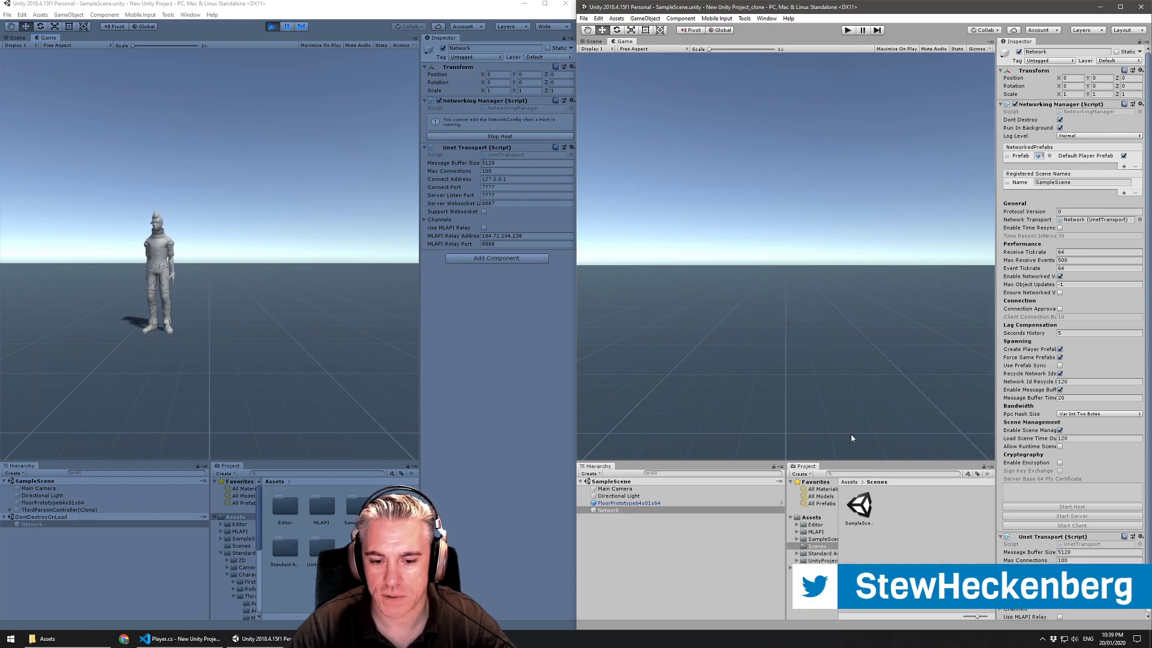
click(819, 517)
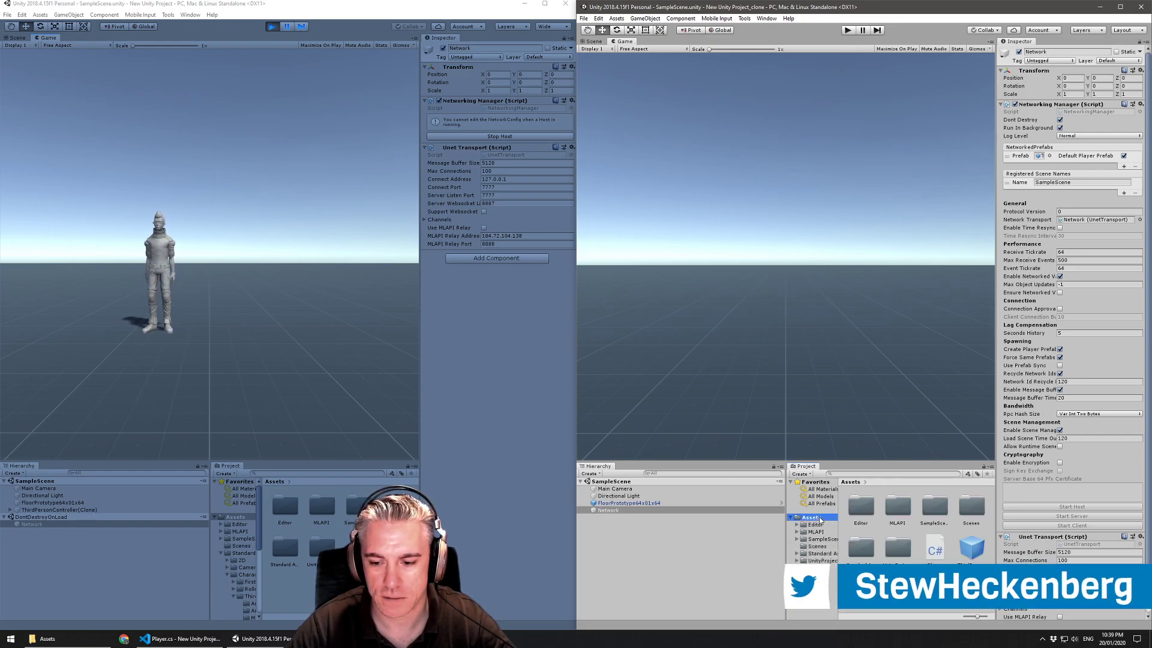
click(971, 548)
scroll(1041, 551, down, 10)
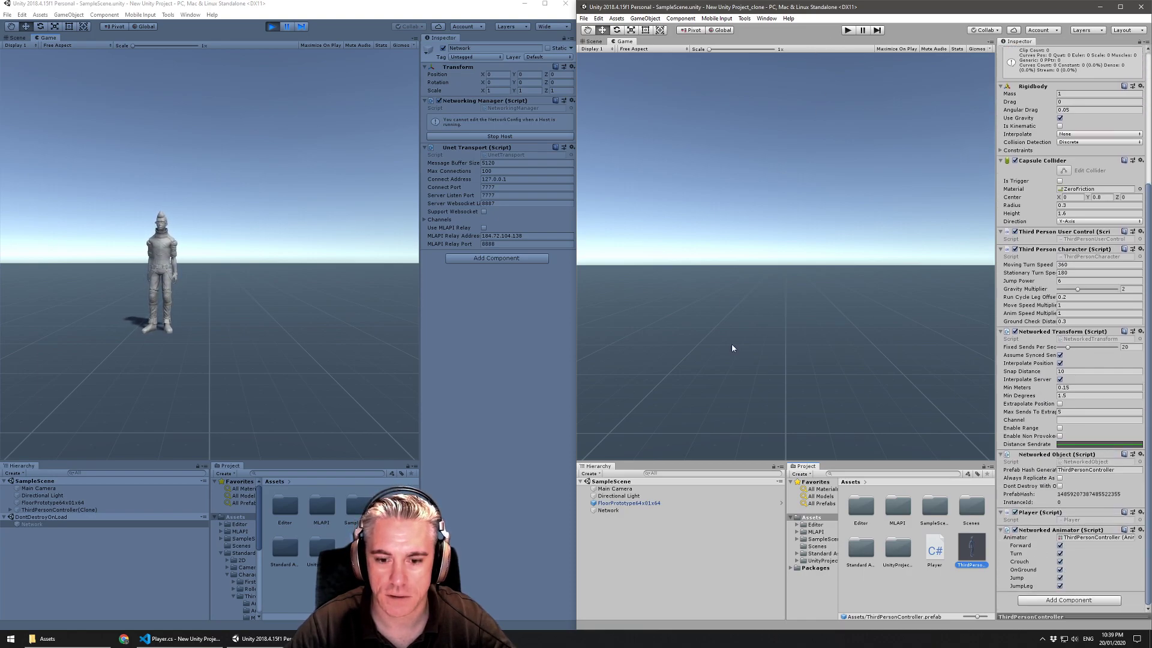
click(612, 510)
click(849, 31)
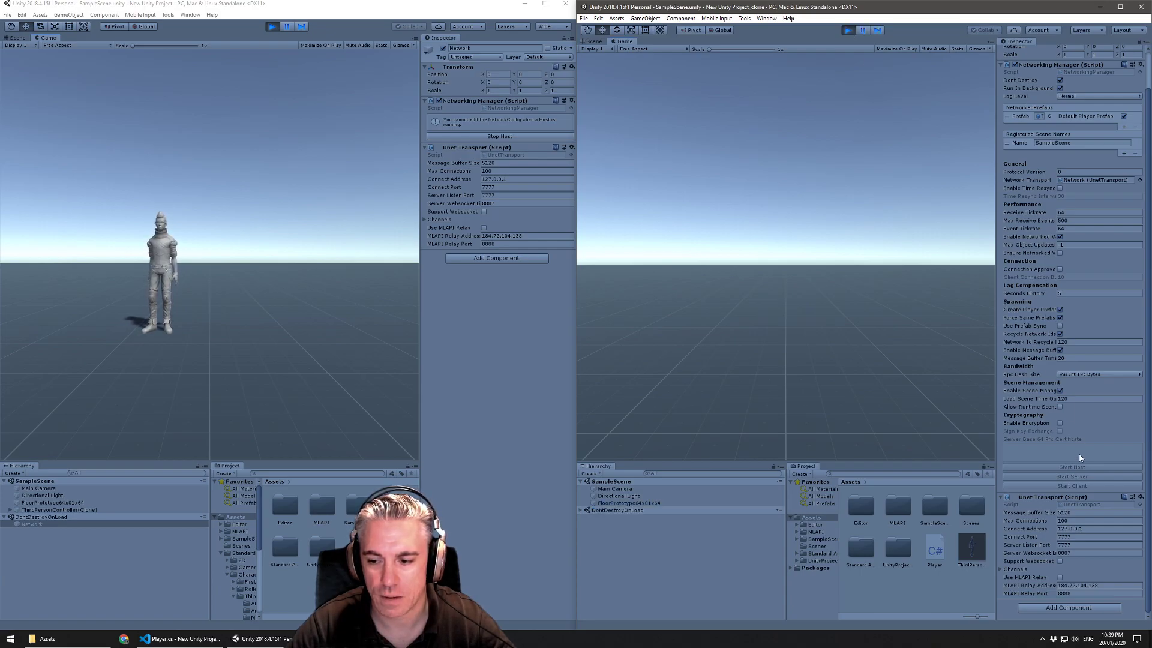
click(1076, 486)
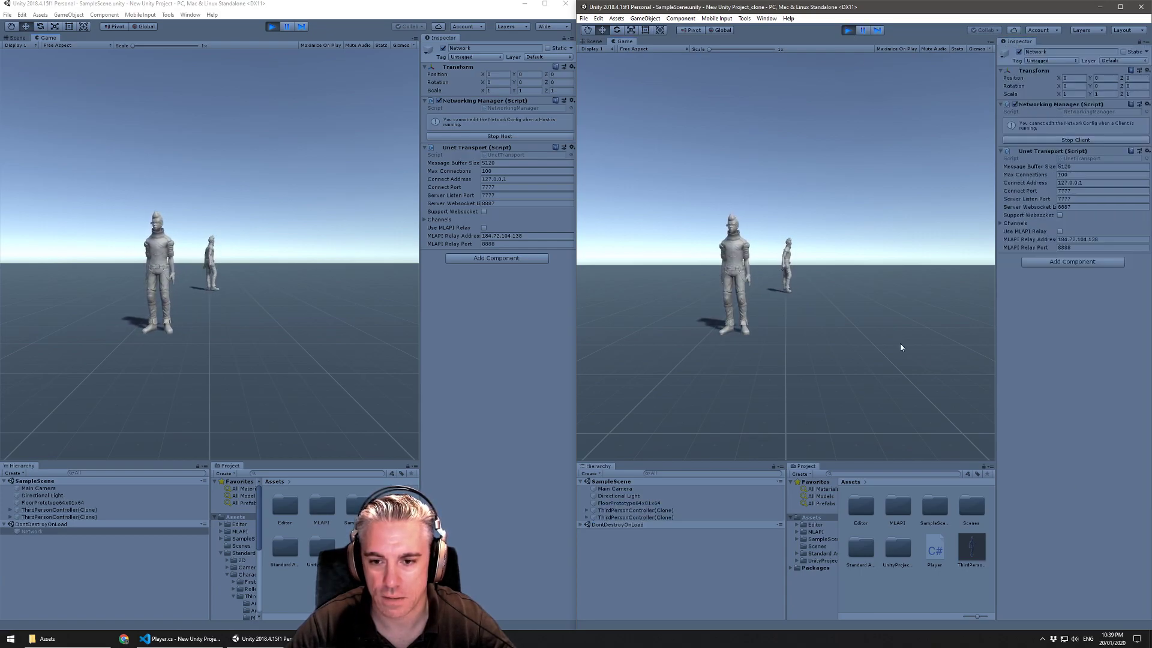
- Run the client's character around with WASD, passing beside and behind the host's character
key(s)
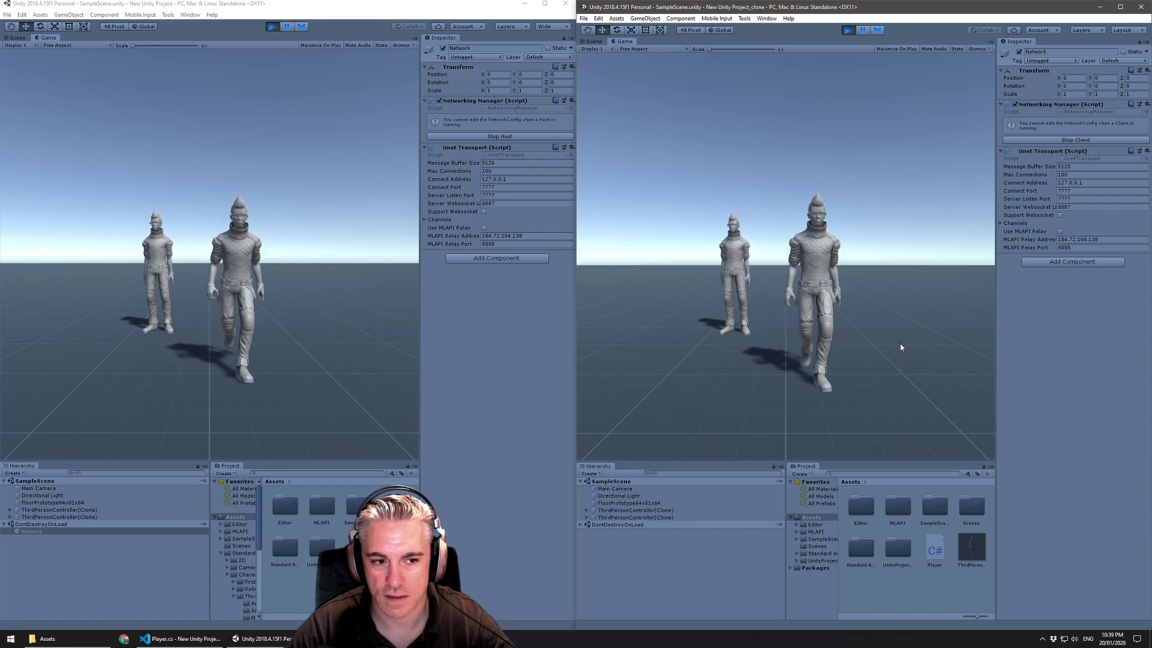
key(d)
key(w)
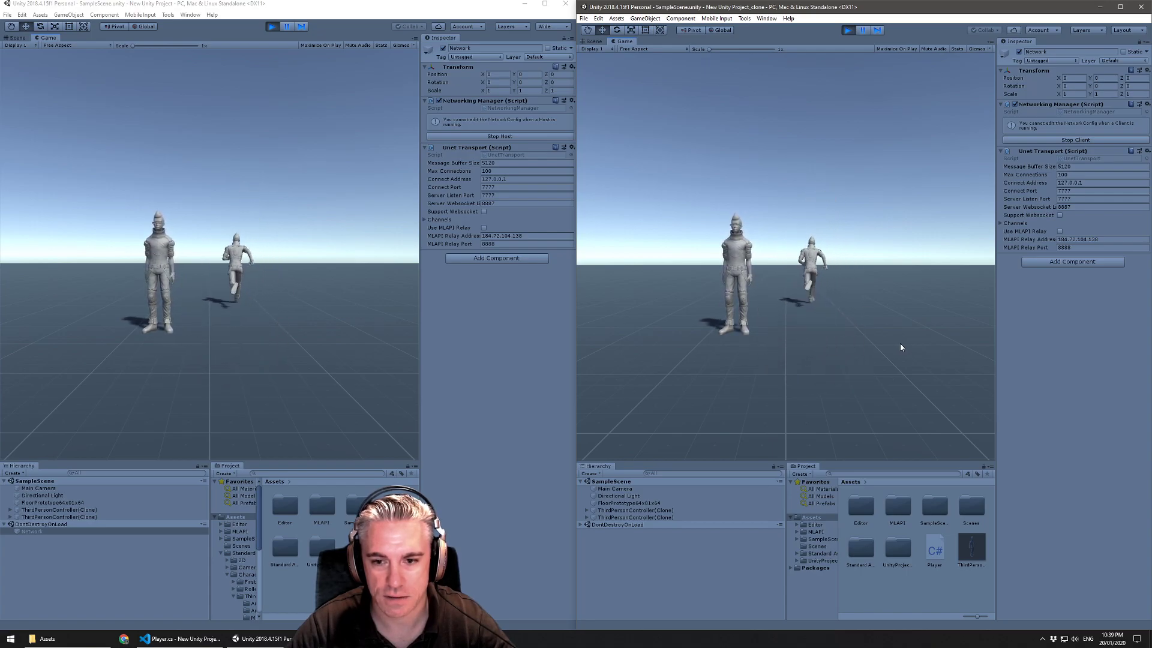
key(d)
key(s)
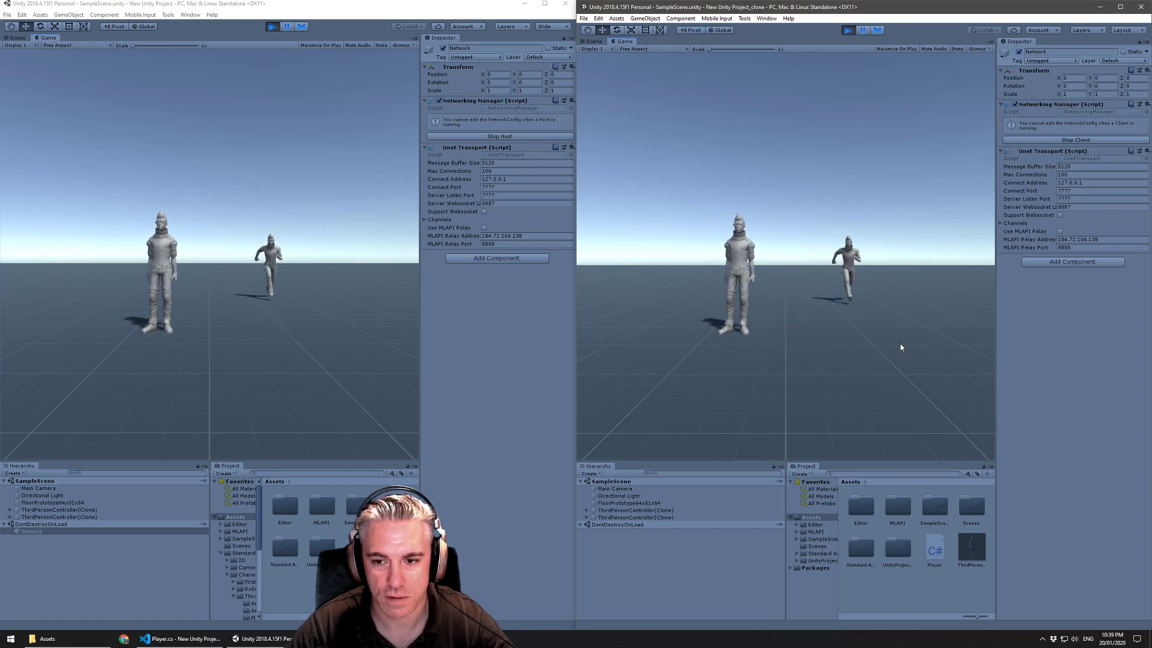
key(a)
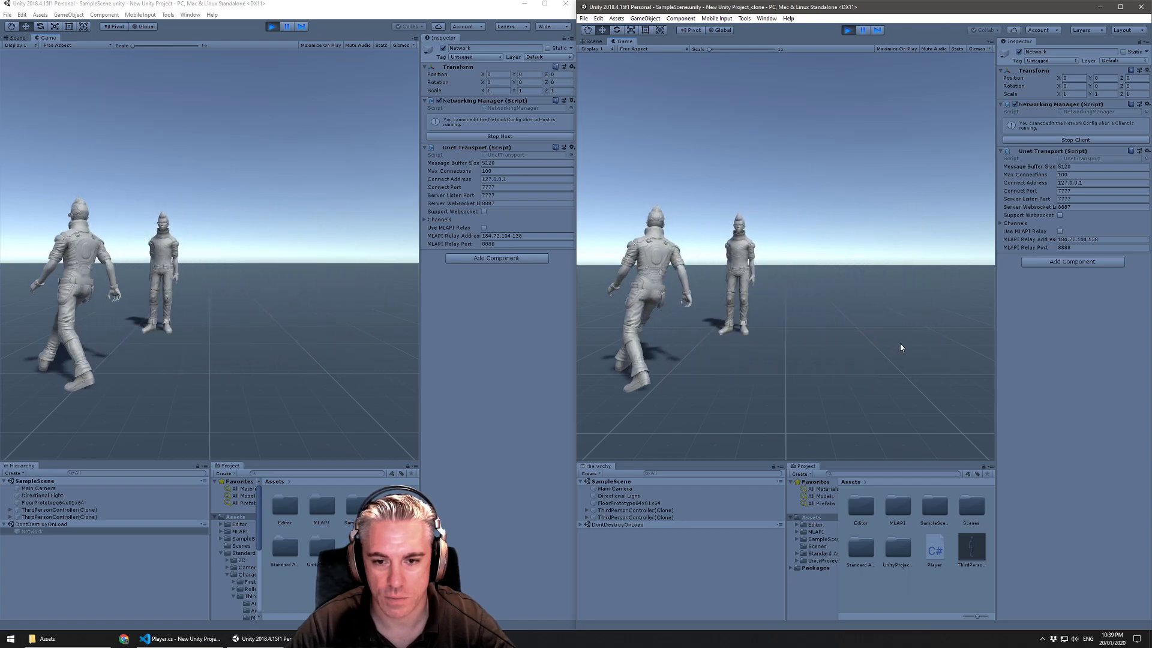
key(w)
key(d)
key(s)
key(a)
key(d)
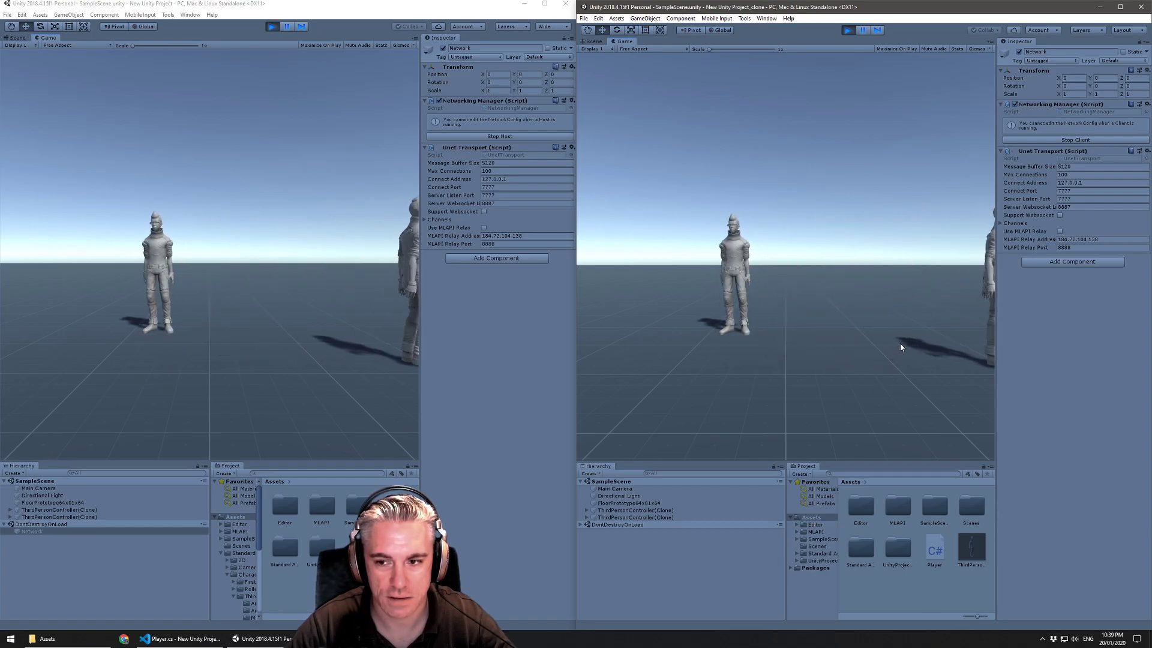
key(a)
key(w)
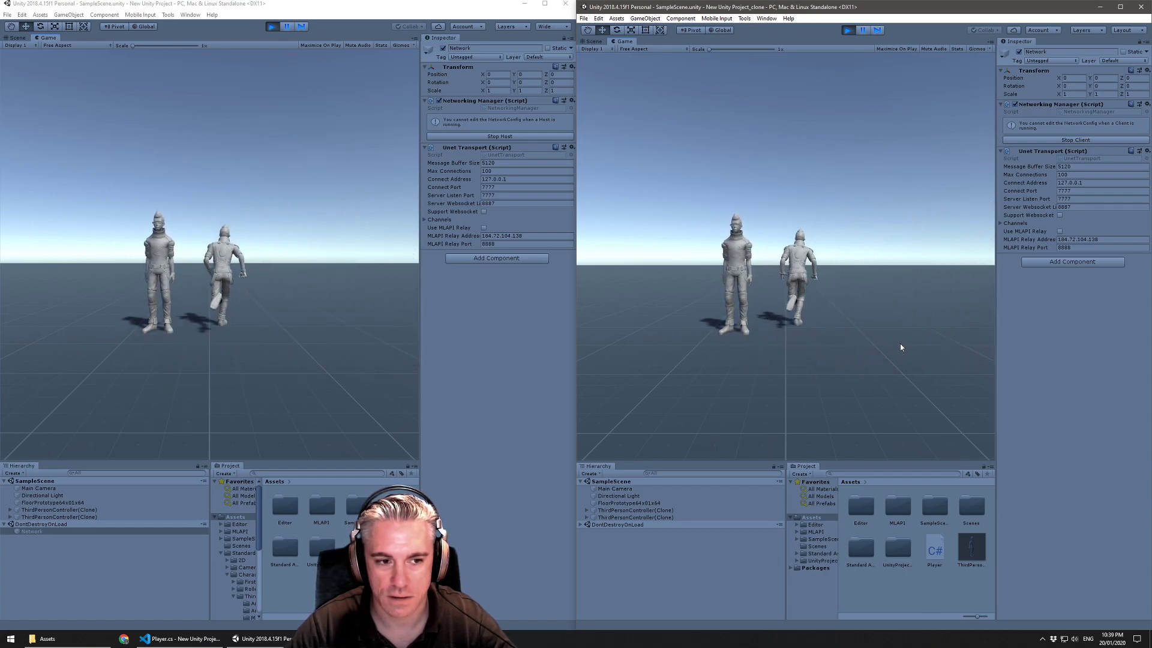
- Run the host's character around the client's with WASD, then stop play in the host editor
click(333, 12)
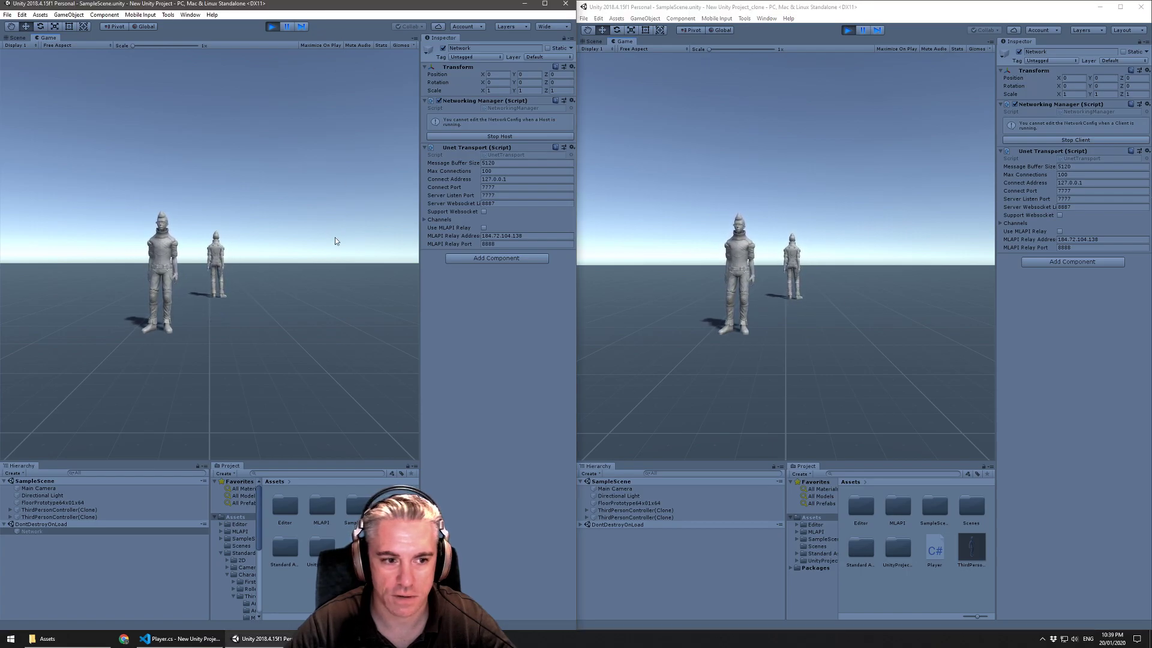
key(s)
key(d)
key(d)
key(w)
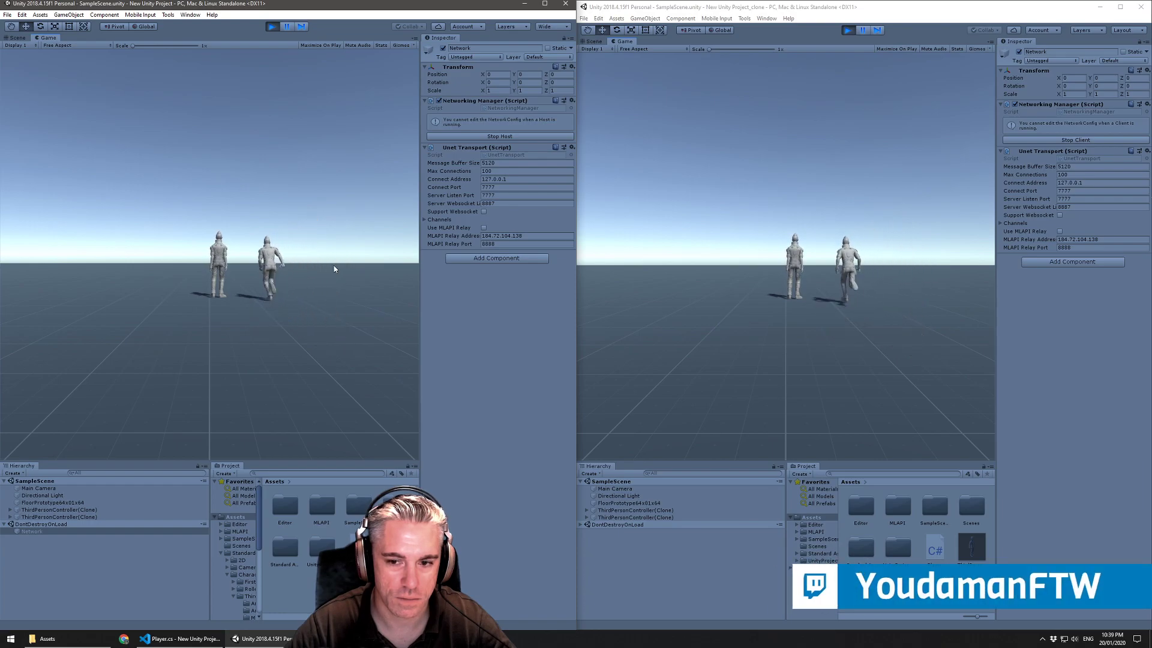
key(a)
key(s)
key(s)
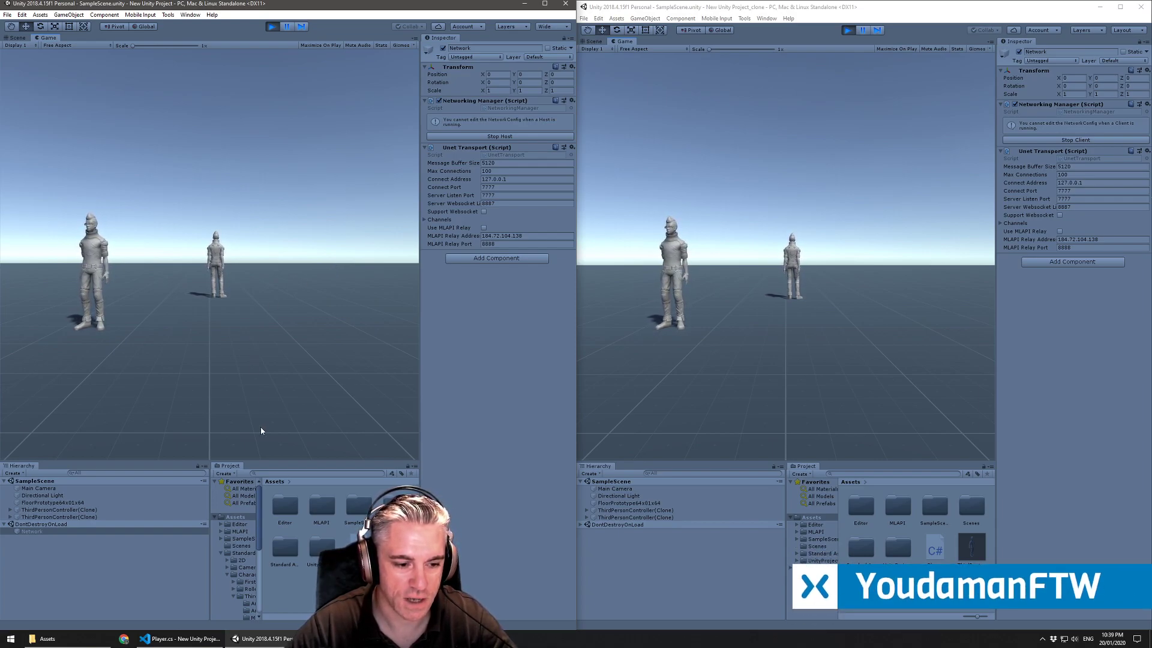
click(276, 26)
- Stop the client editor and review the ThirdPersonController prefab's Networked Transform, Object and Animator components
click(848, 30)
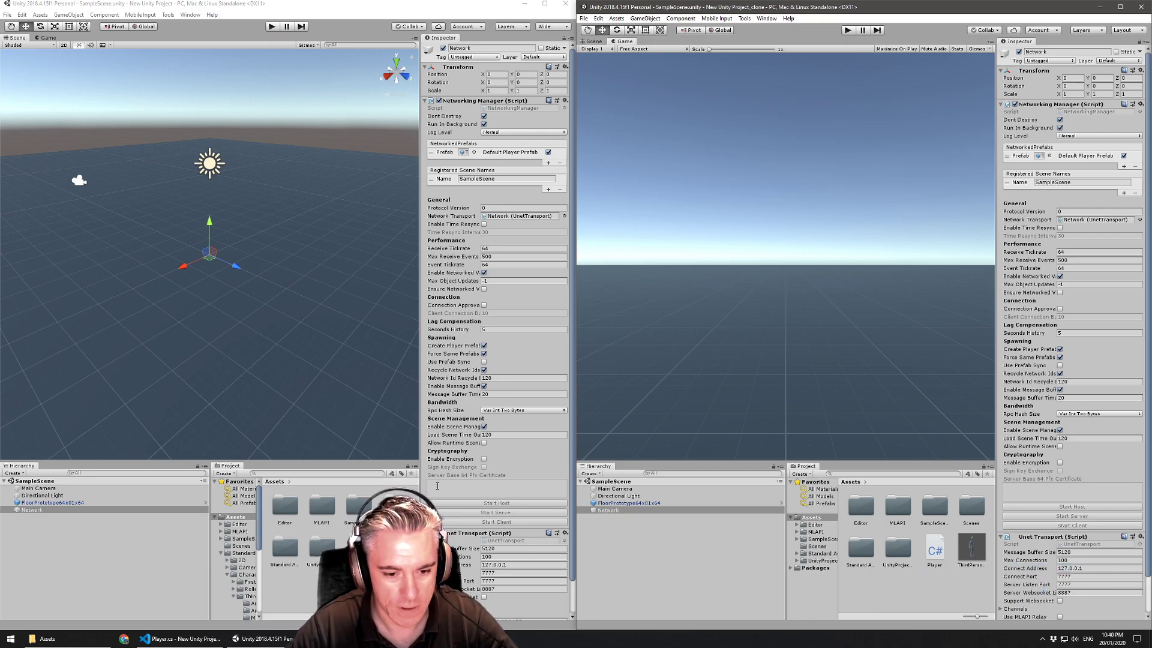
click(396, 547)
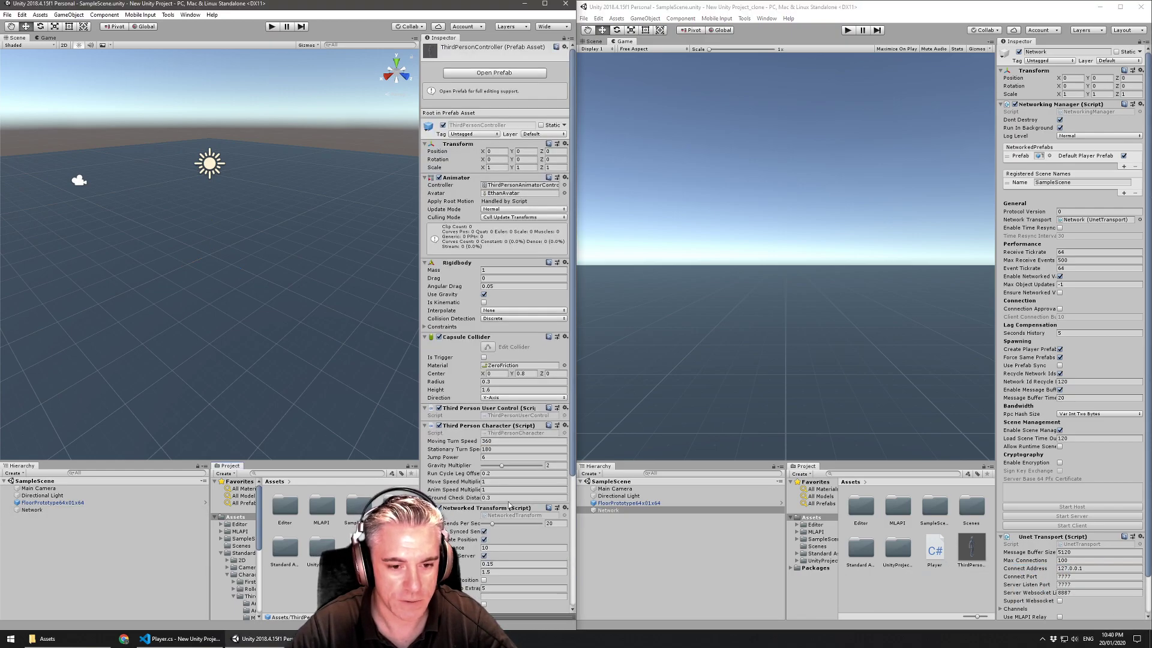
scroll(509, 501, down, 2)
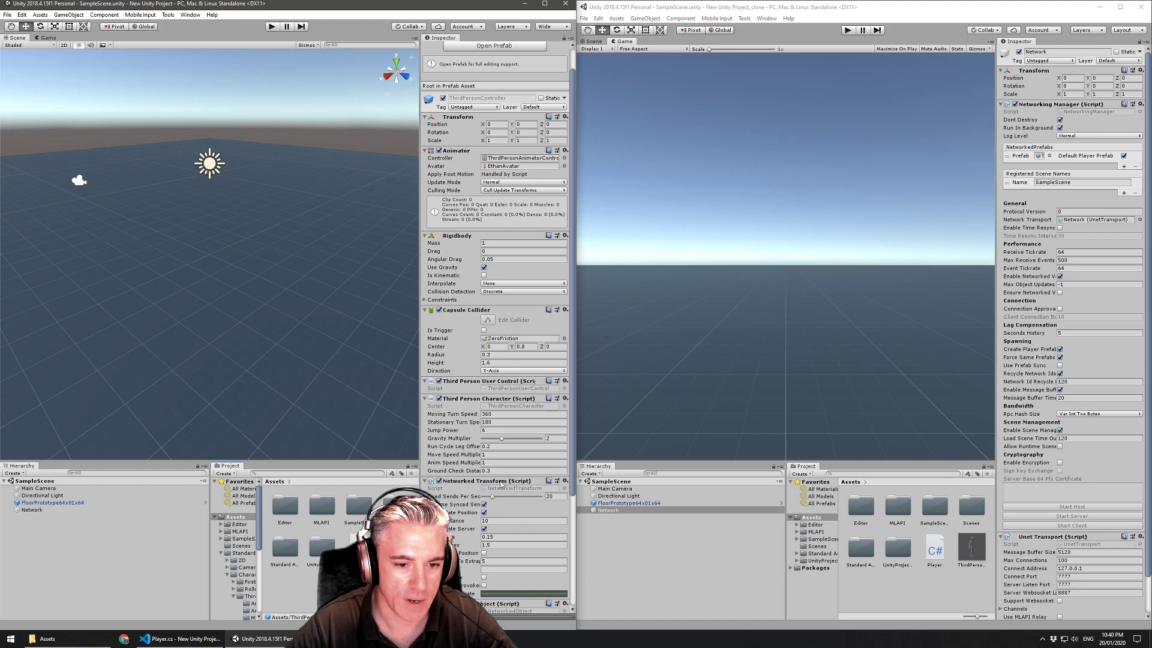
scroll(501, 490, down, 4)
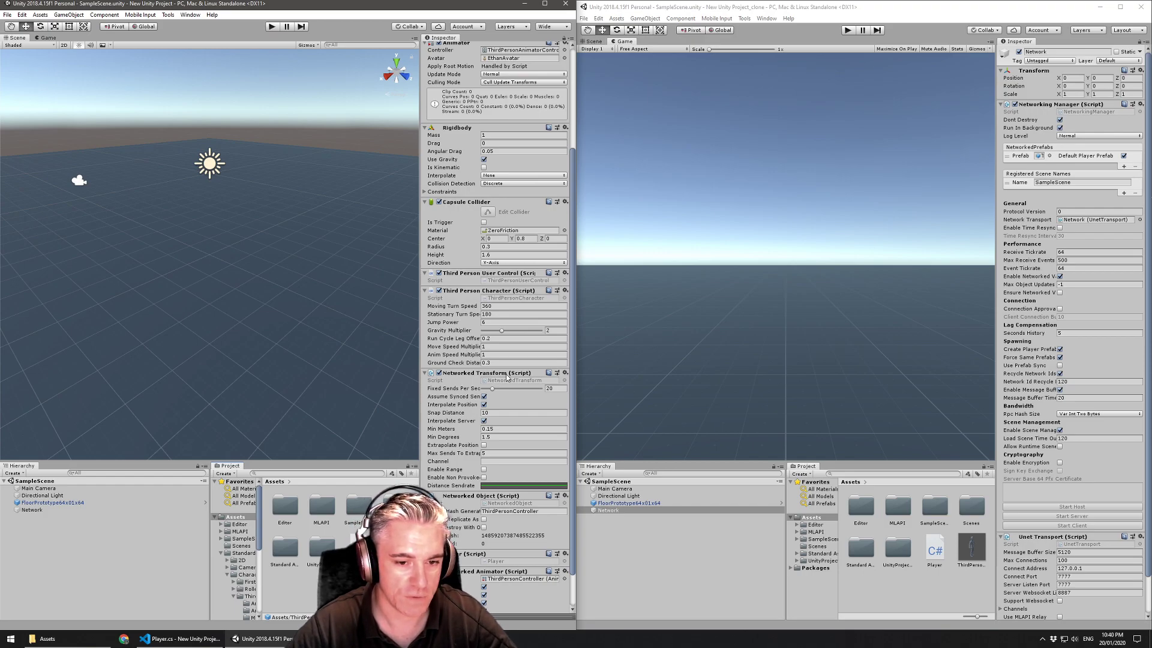
scroll(517, 464, down, 2)
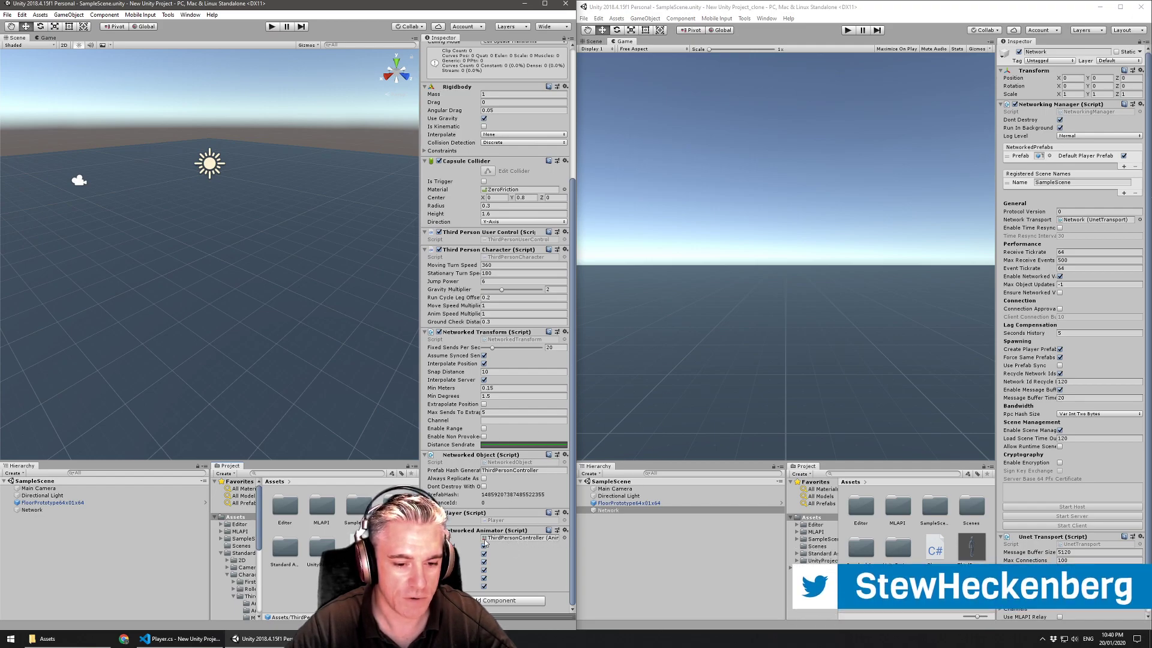
- Open the ThirdPersonController prefab, inspect EthanBody, then review the root object's Animator, Rigidbody and networking components
double_click(395, 547)
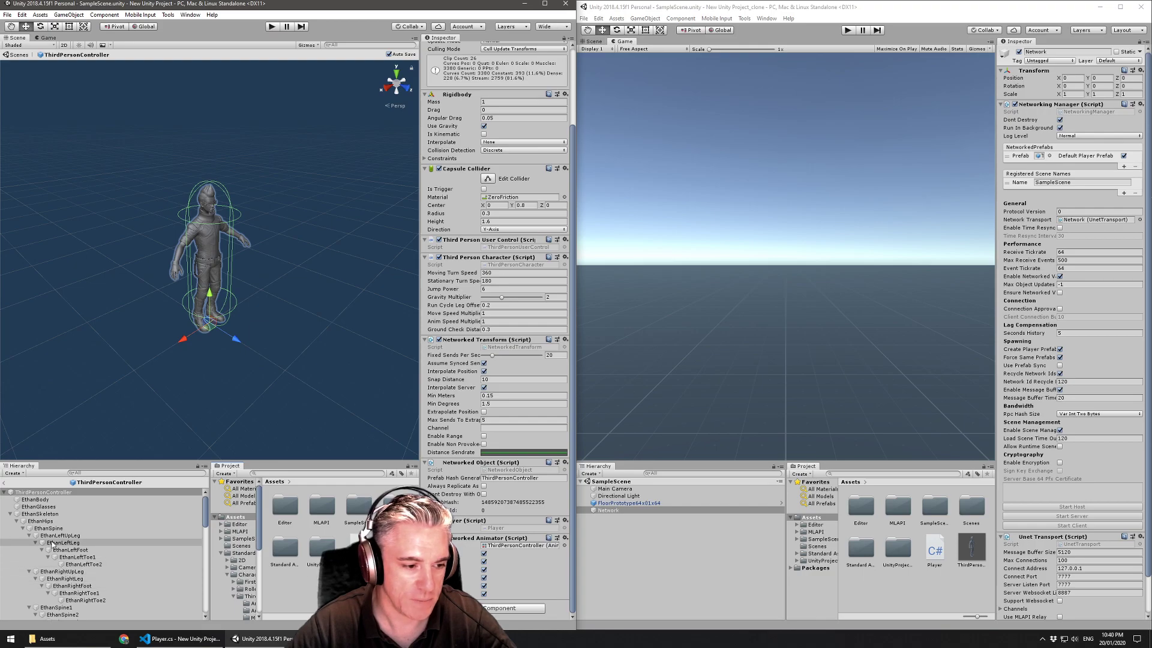
click(28, 500)
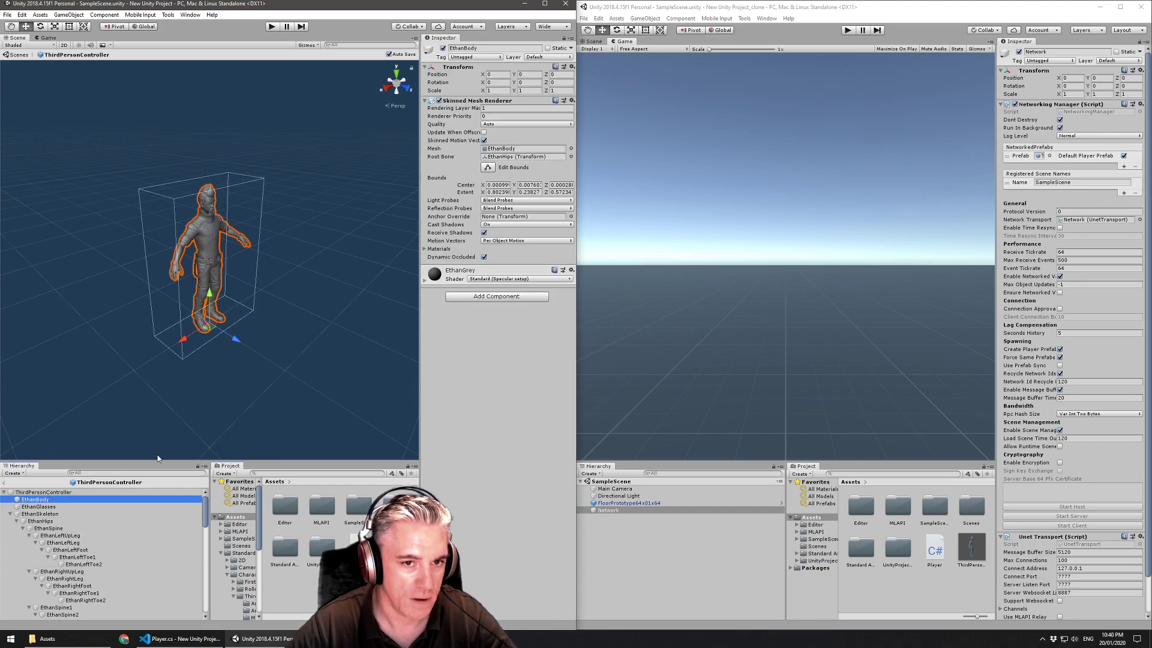
click(68, 493)
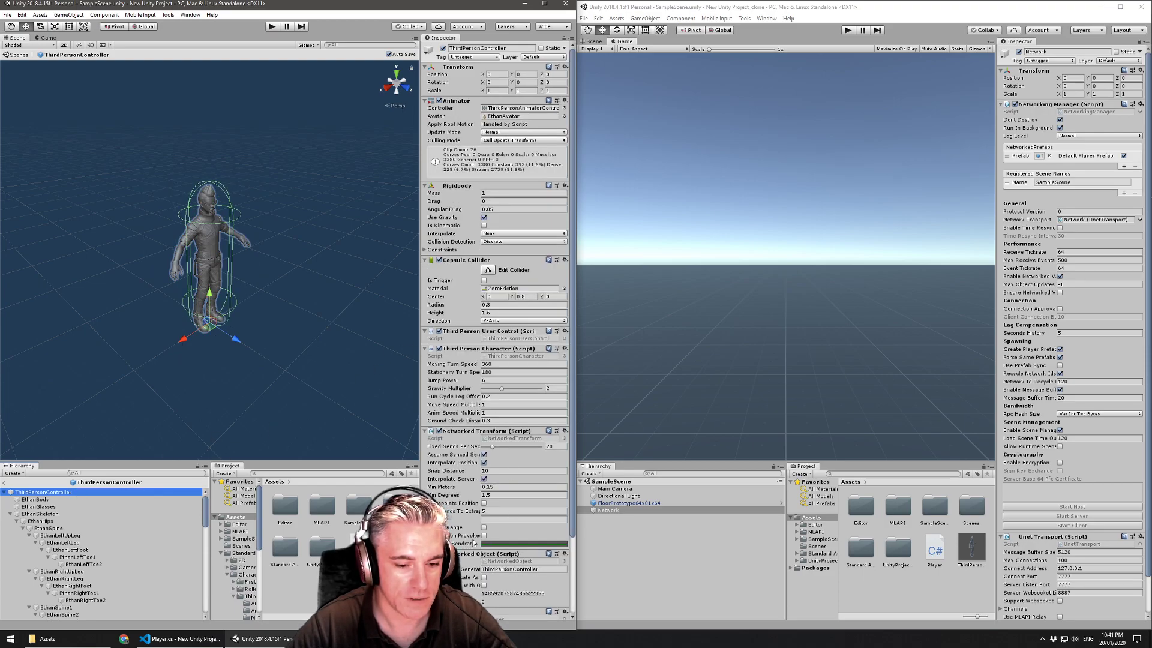
scroll(521, 568, down, 3)
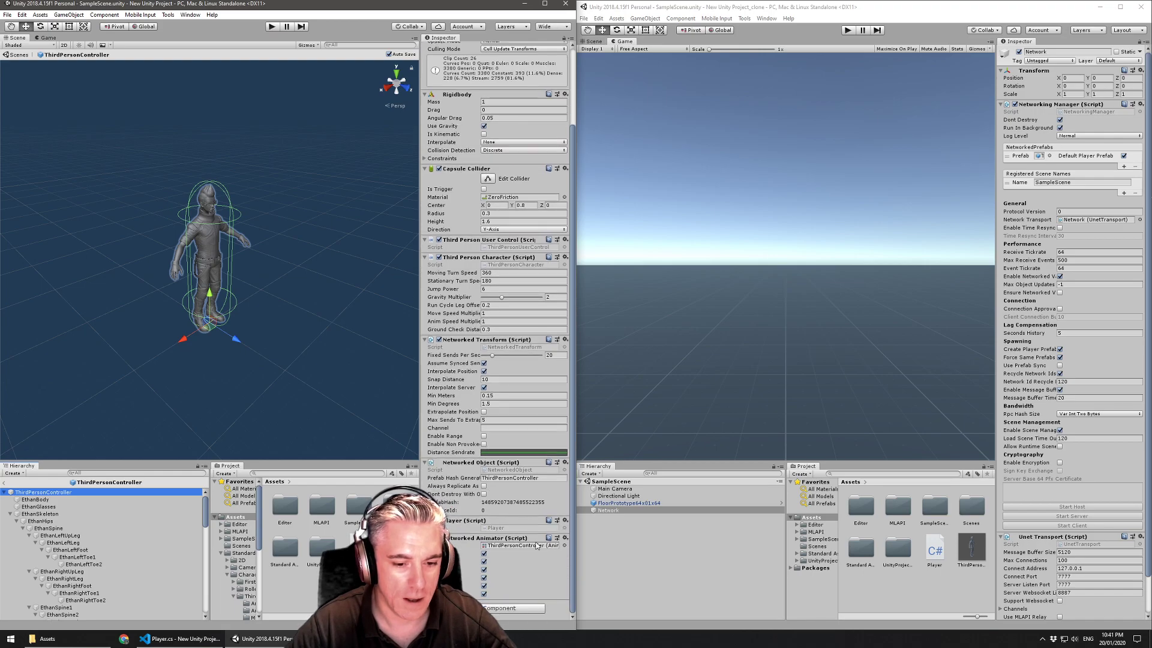